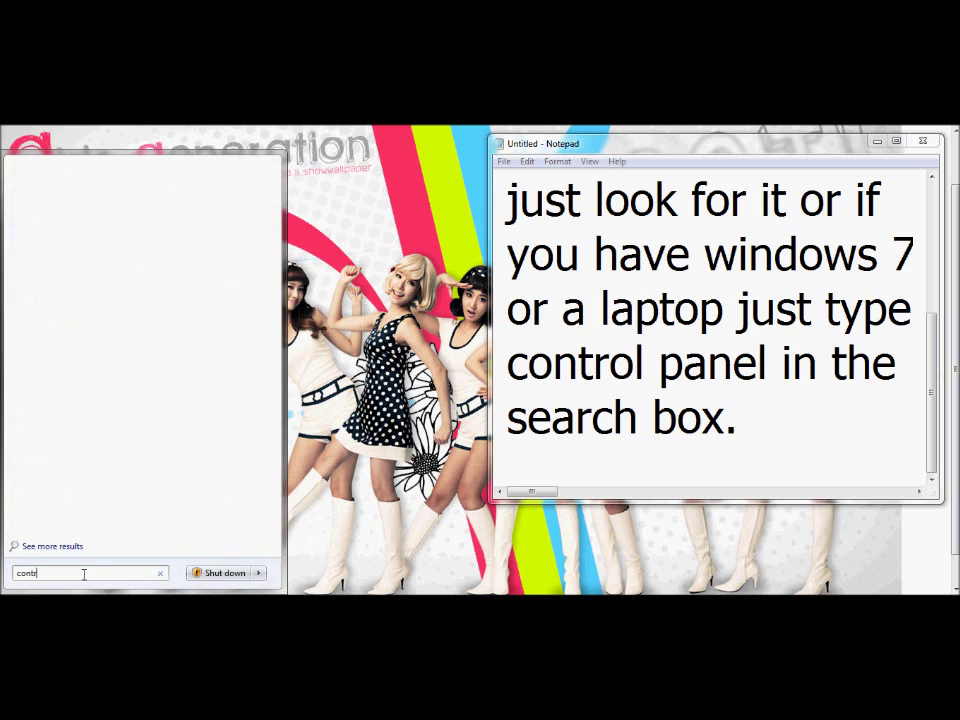
- Search the Start menu for 'control panel', swap it for a 'got that!?' remark, then dismiss the menu
type("panel")
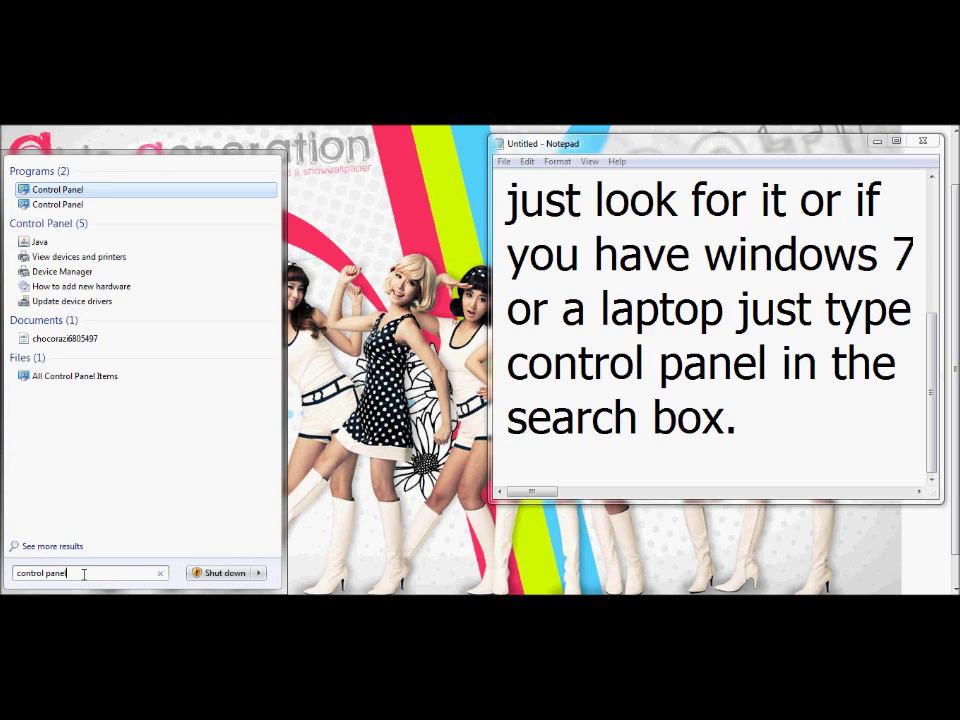
key("BackSpace")
key("BackSpace")
key("BackSpace")
key("BackSpace")
key("BackSpace")
key("BackSpace")
key("BackSpace")
key("BackSpace")
key("BackSpace")
key("BackSpace")
key("BackSpace")
key("BackSpace")
key("BackSpace")
type("go")
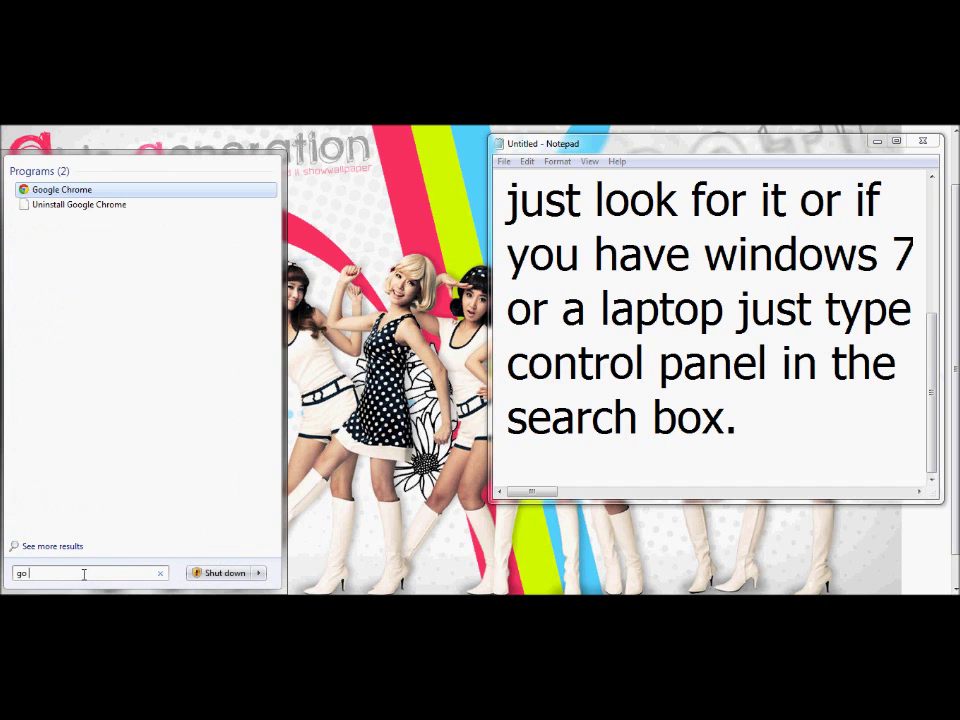
type("t that!?")
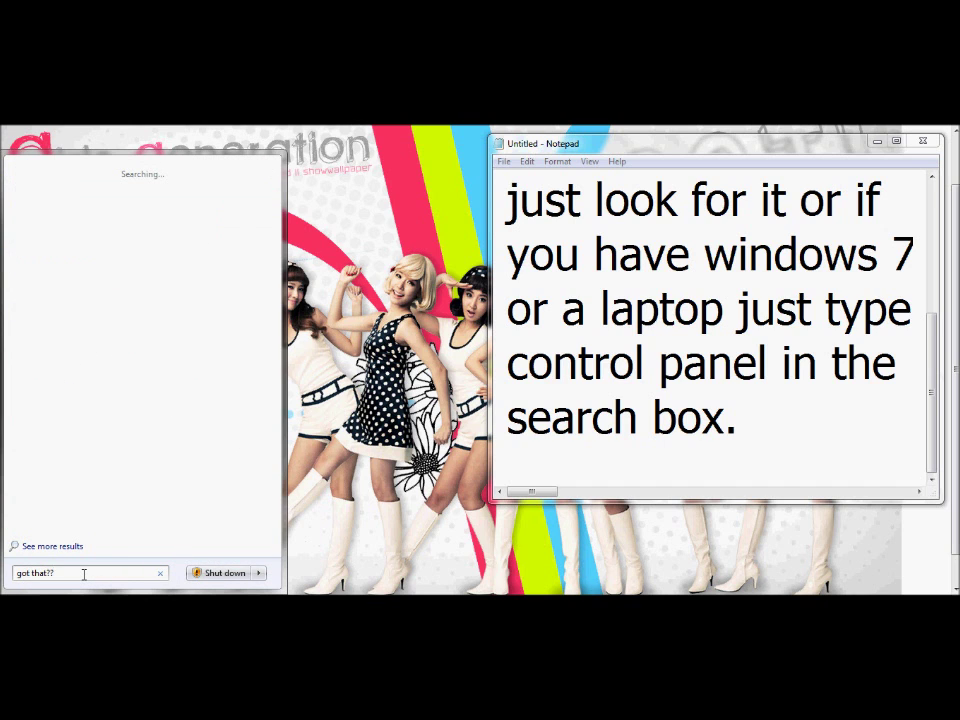
type(" go")
key("BackSpace")
left_click(675, 469)
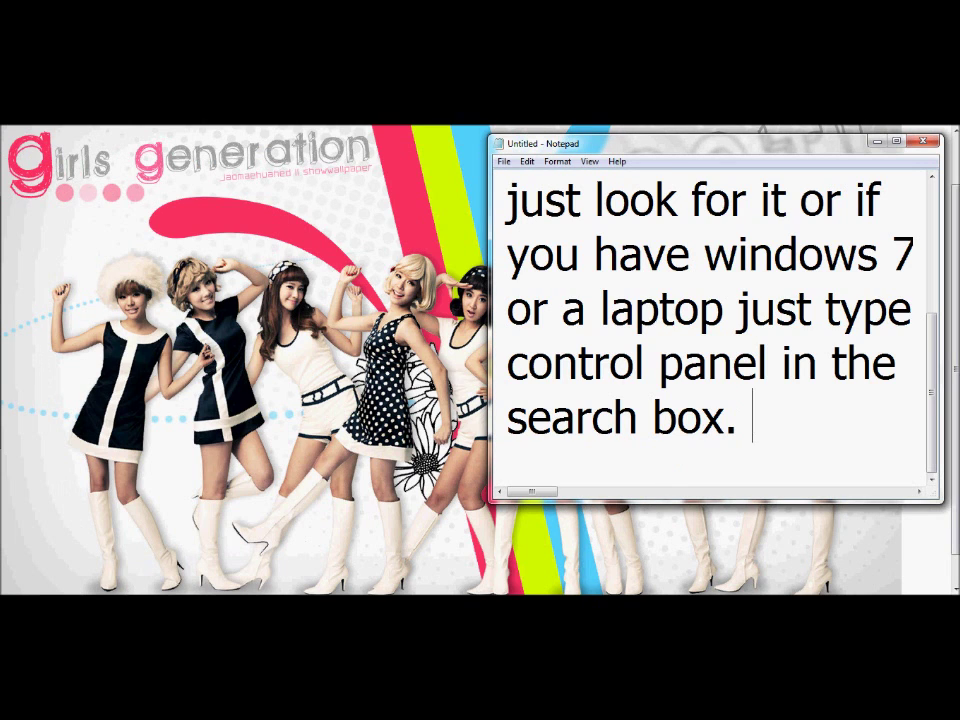
- Write the note 'u look around for regions and languages or something like that...' in Notepad
type("now next...")
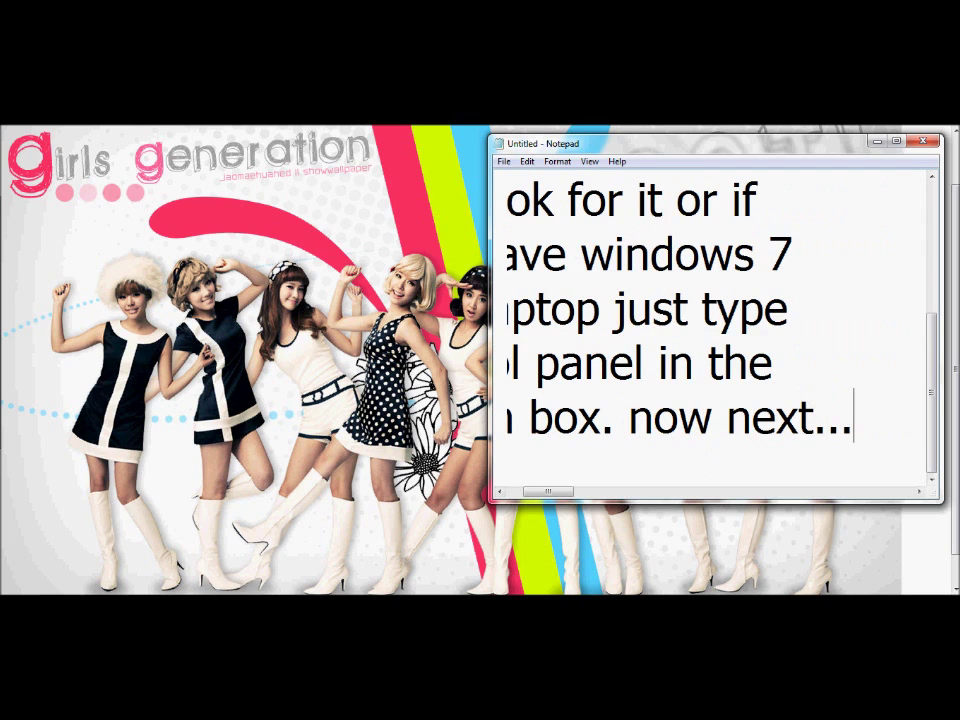
left_click(172, 594)
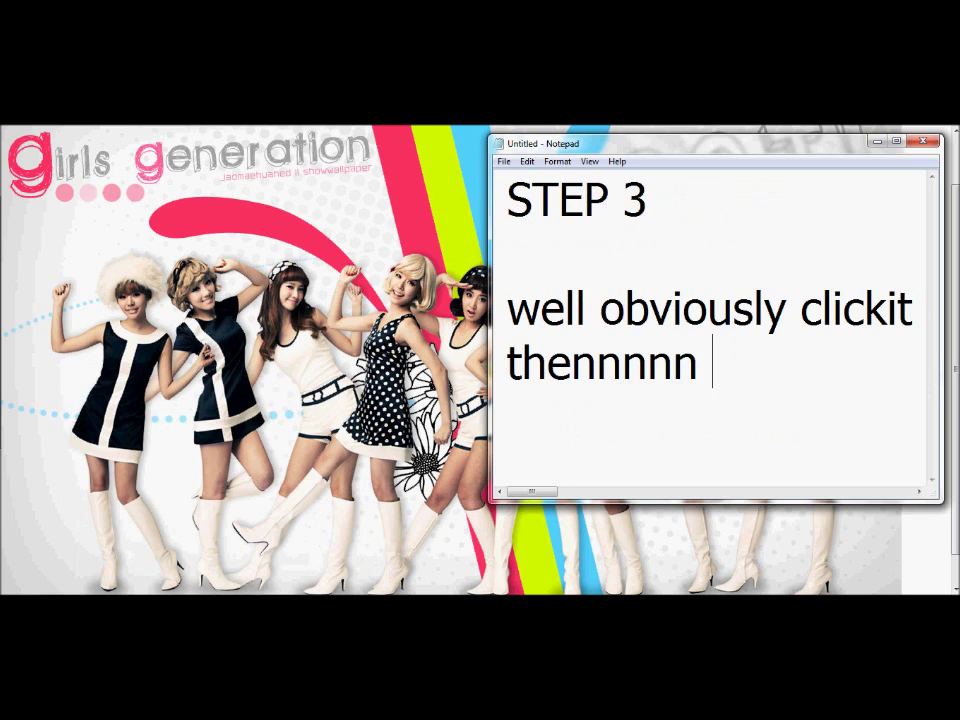
type(",")
key("BackSpace")
type("... u look around ")
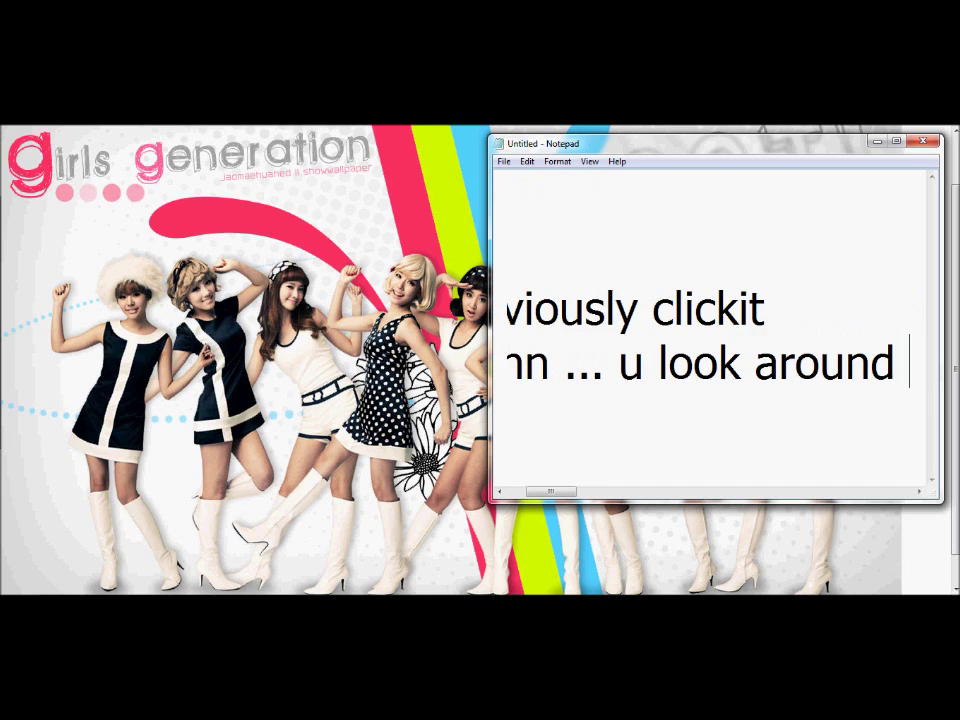
type("for region")
type("s and languag")
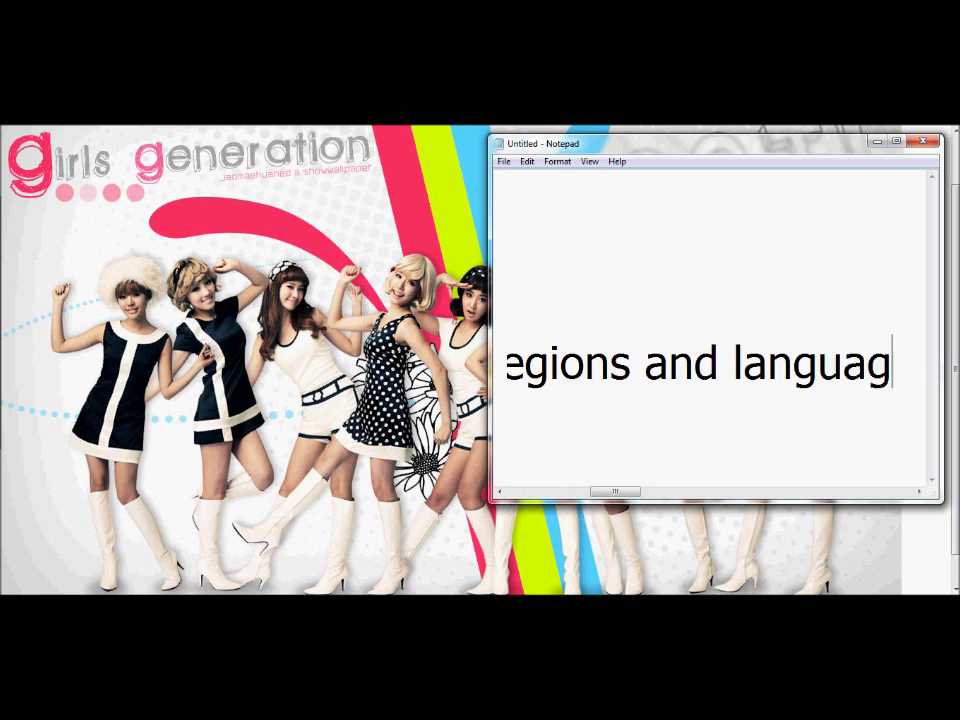
type("es or something")
type(" like that.")
type("..")
- Wrap the note onto lines at 'around', 'and languages' and 'something like that', then bring up Start
left_click_drag(683, 496, 529, 497)
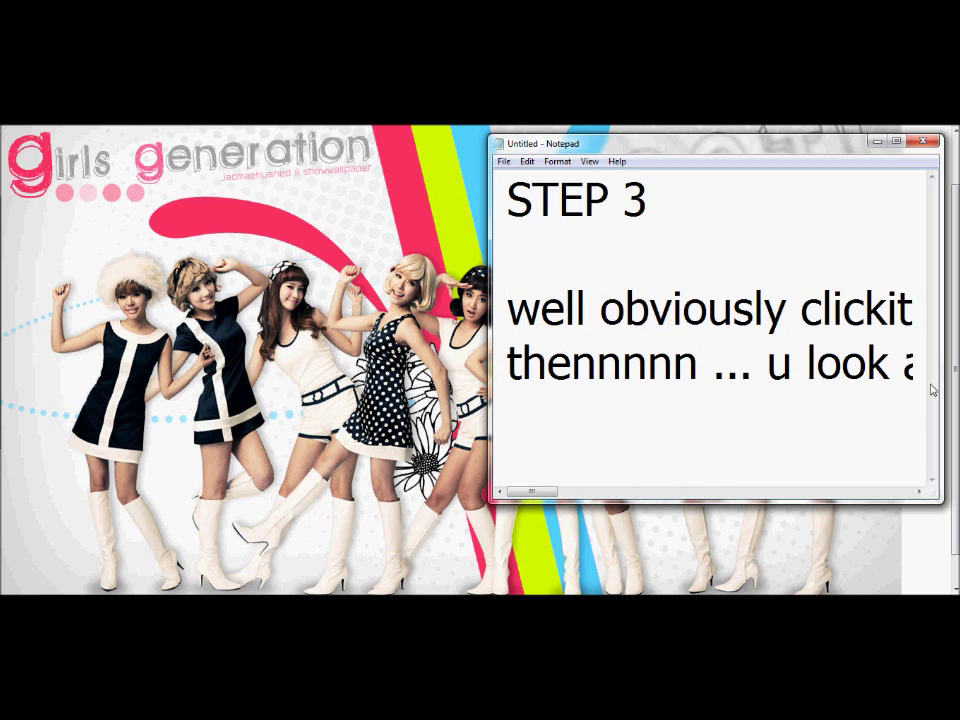
left_click(905, 366)
key("Return")
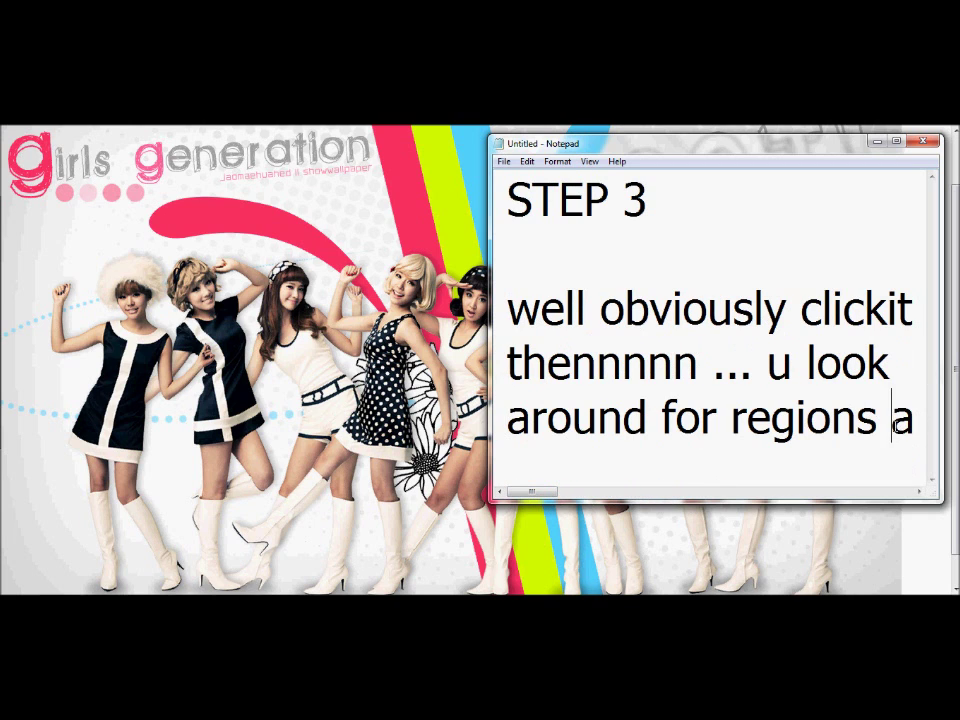
key("Return")
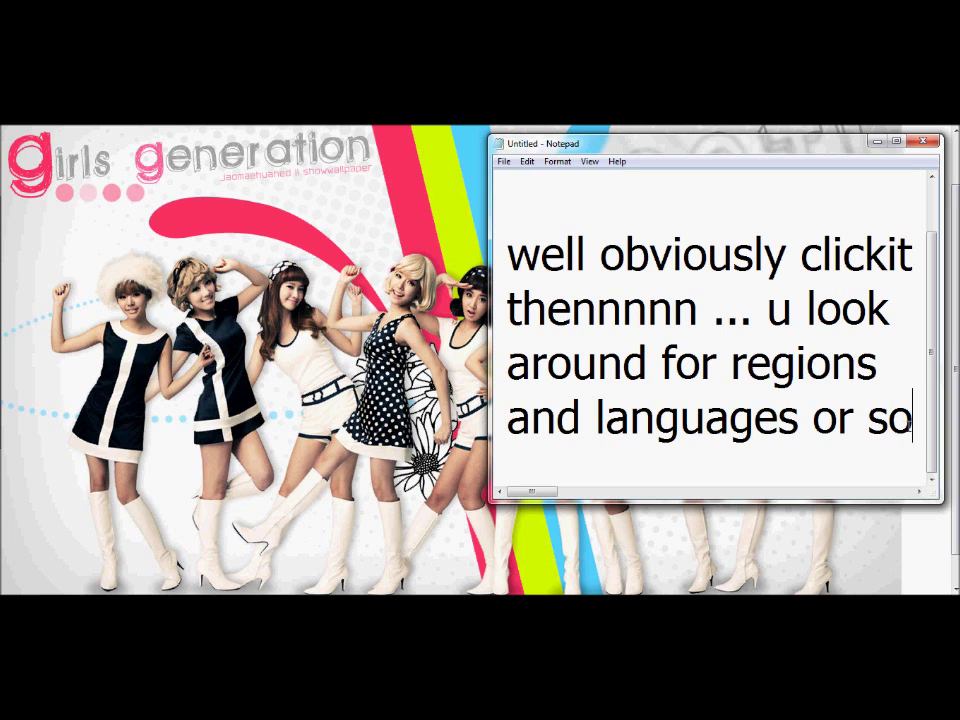
left_click(869, 420)
key("Return")
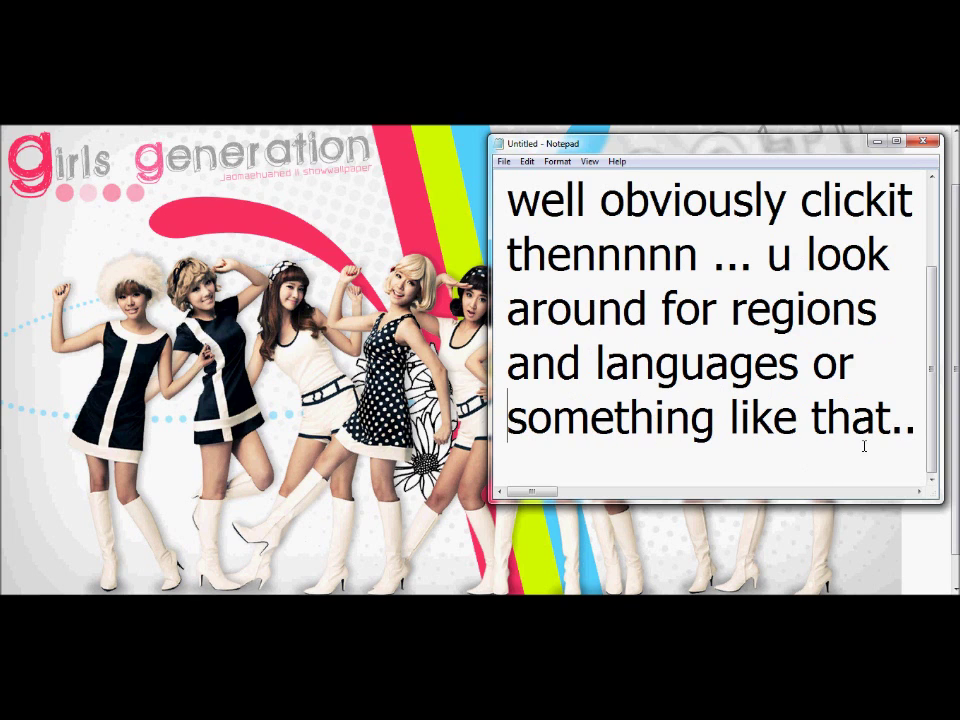
key("super")
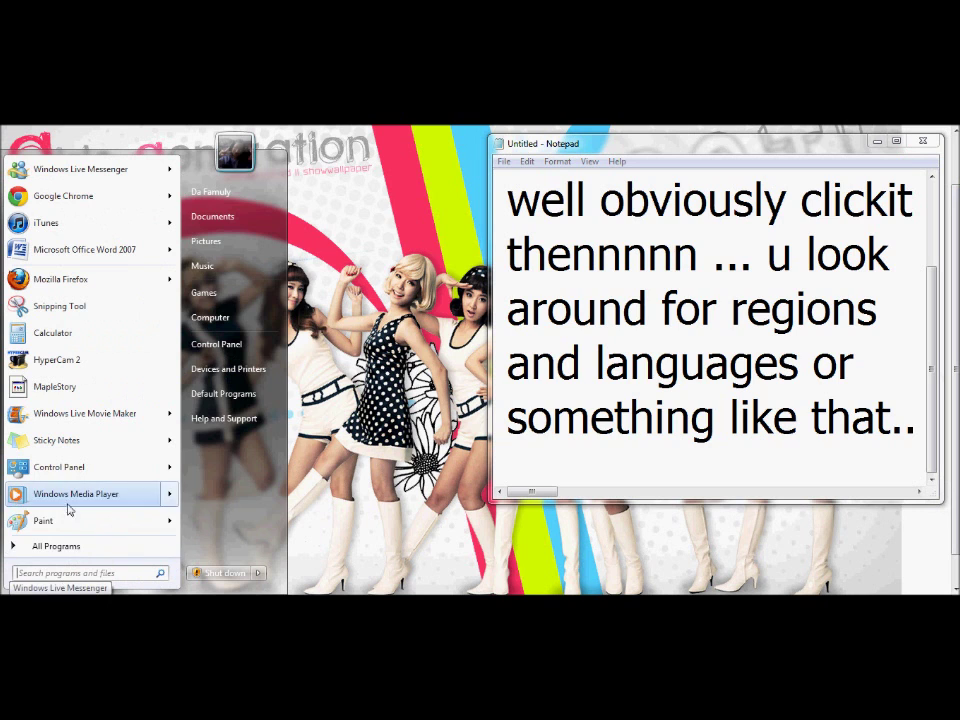
- Open Control Panel's full item list, rewrite the note as 'then u click it right??', and choose Region and Language
mouse_move(72, 476)
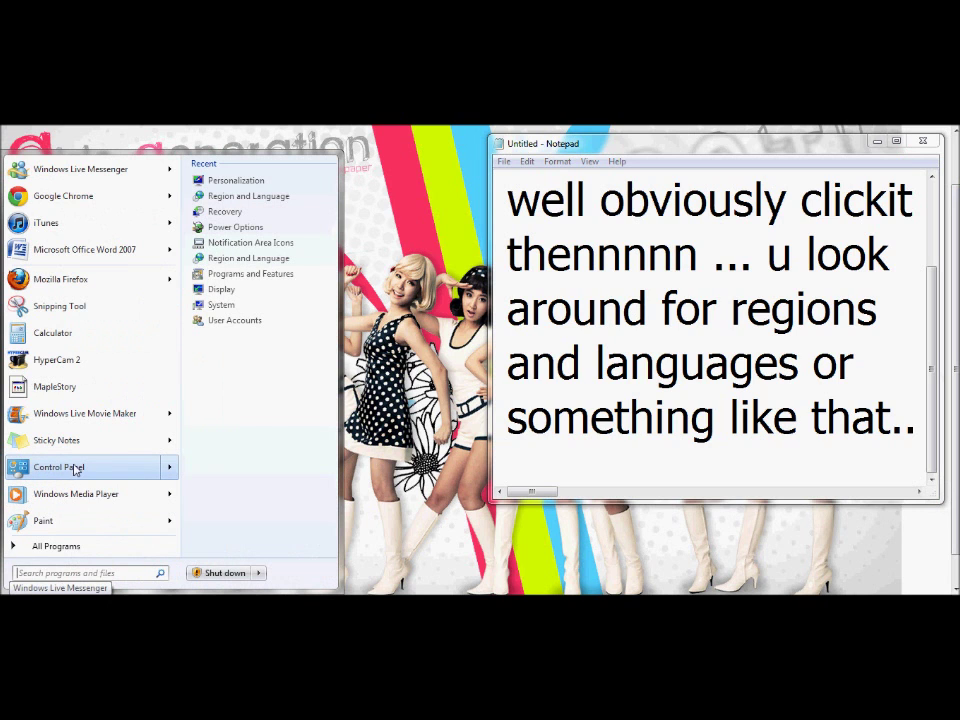
left_click(72, 467)
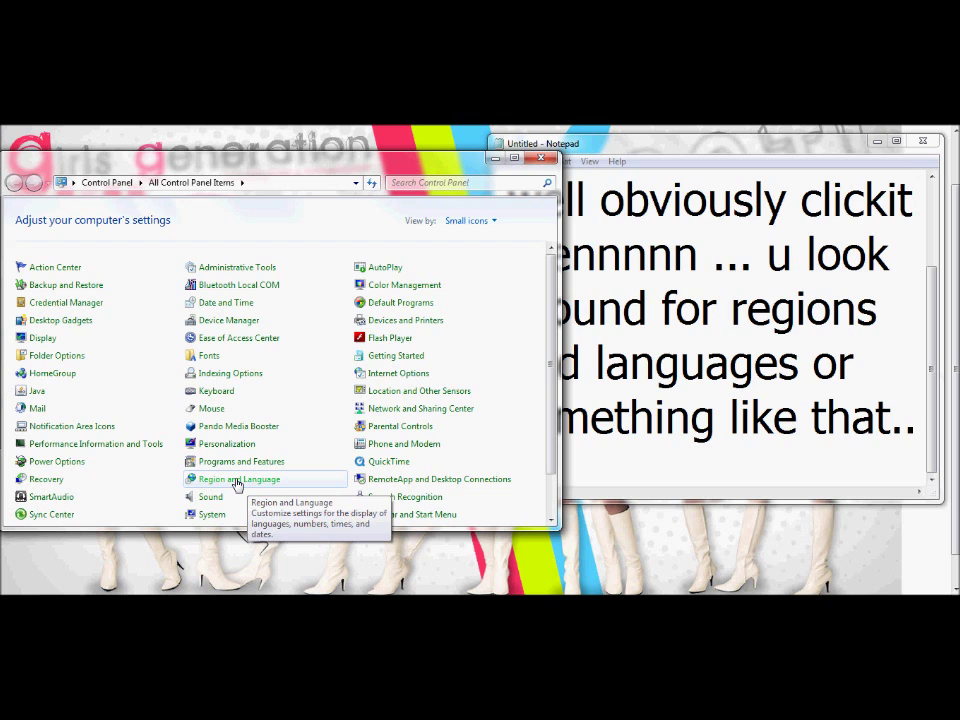
left_click(732, 448)
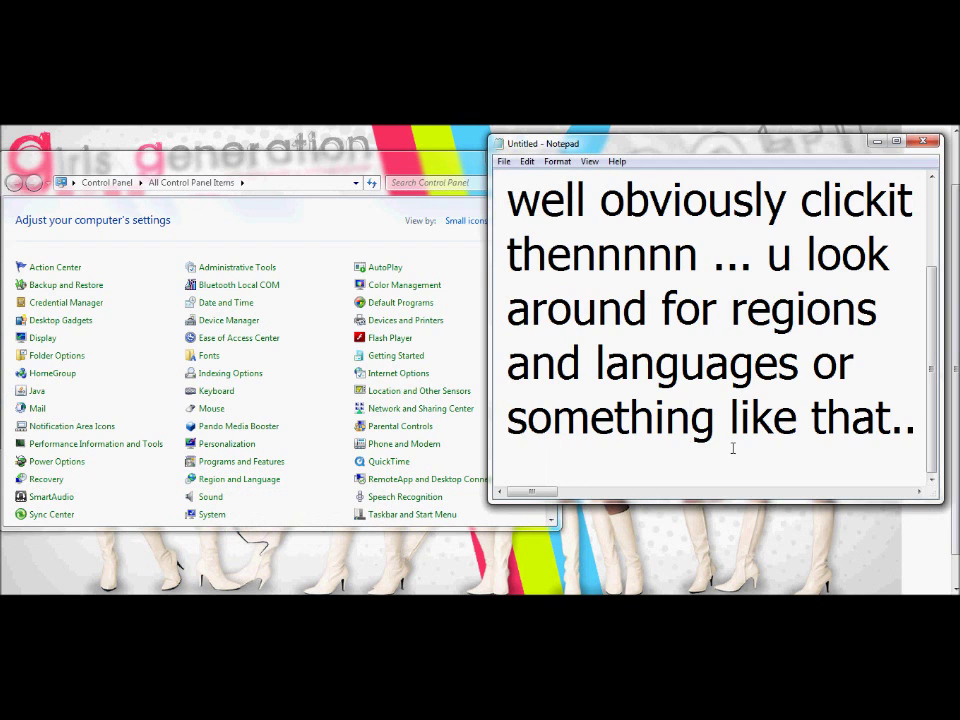
left_click_drag(877, 440, 513, 170)
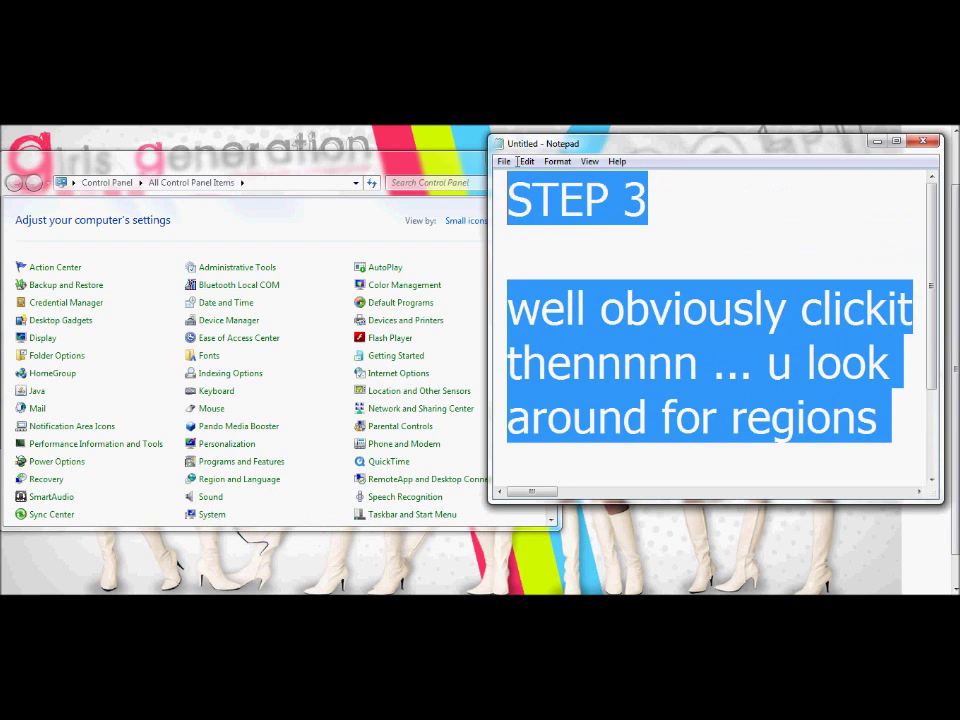
key("BackSpace")
left_click_drag(616, 223, 527, 215)
key("BackSpace")
key("BackSpace")
type("then u clic")
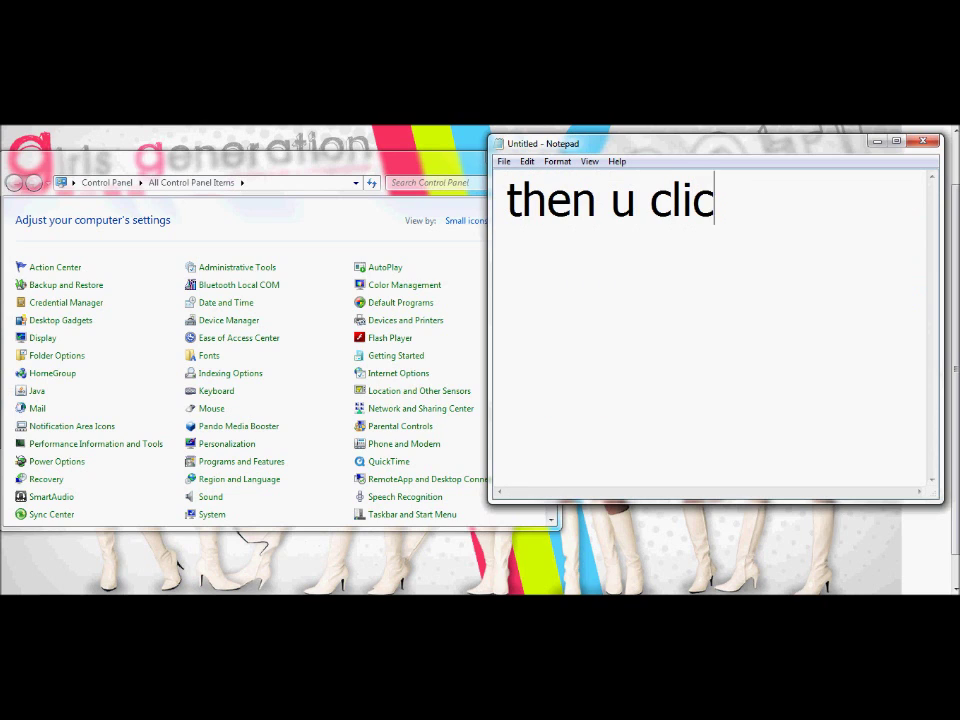
type("k it right??")
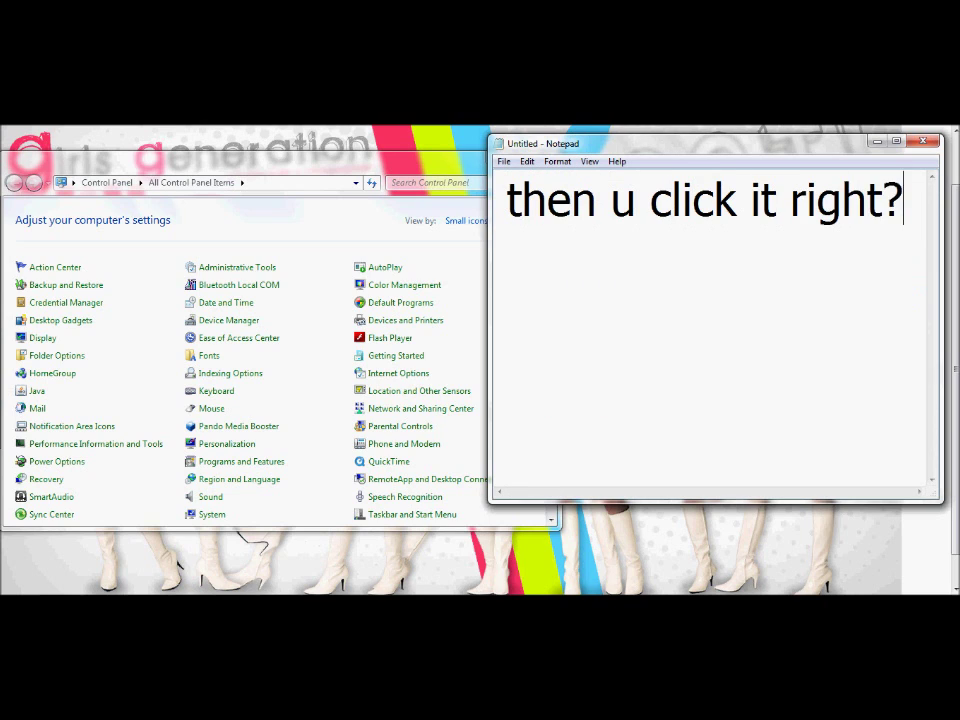
left_click(230, 486)
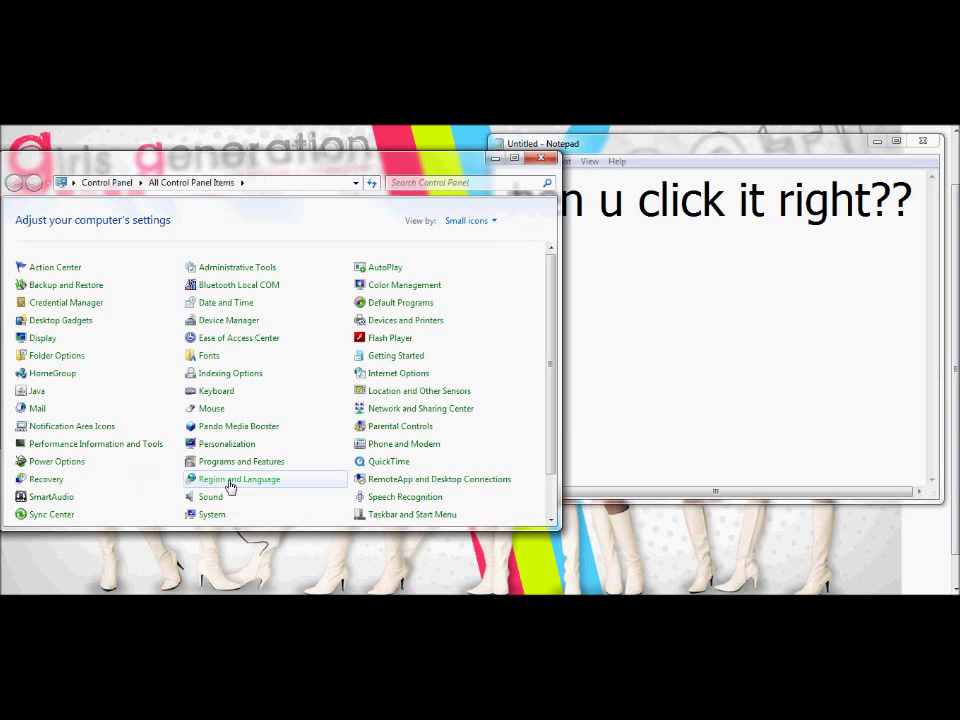
- Rewrite the note as 'then it should look something like this... yea.' and 'then go to keyboards and languages'
left_click(662, 309)
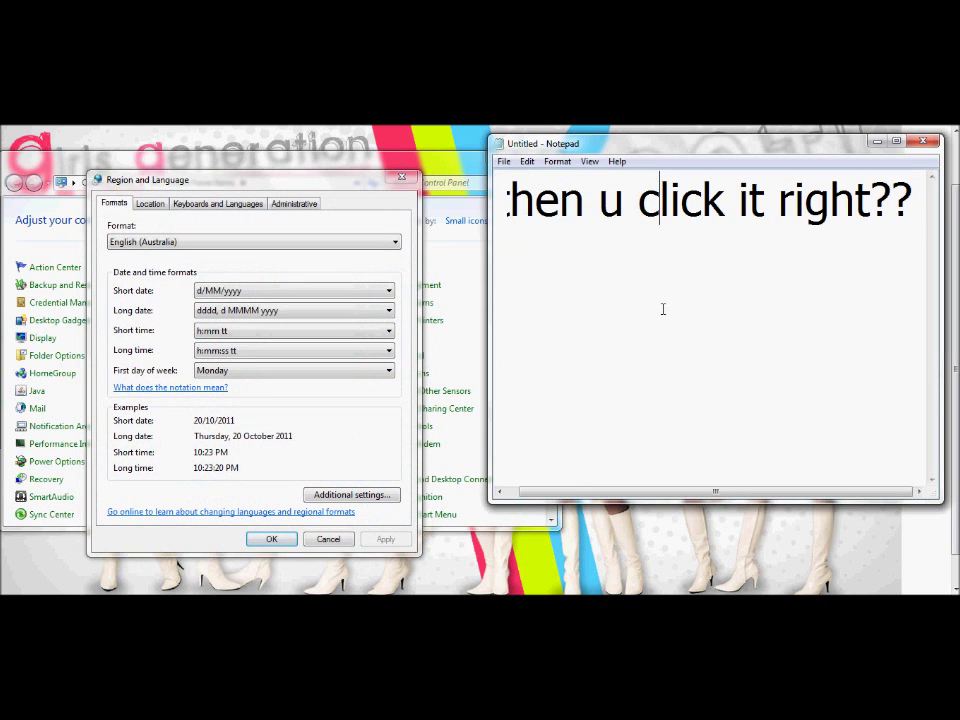
left_click_drag(910, 221, 502, 230)
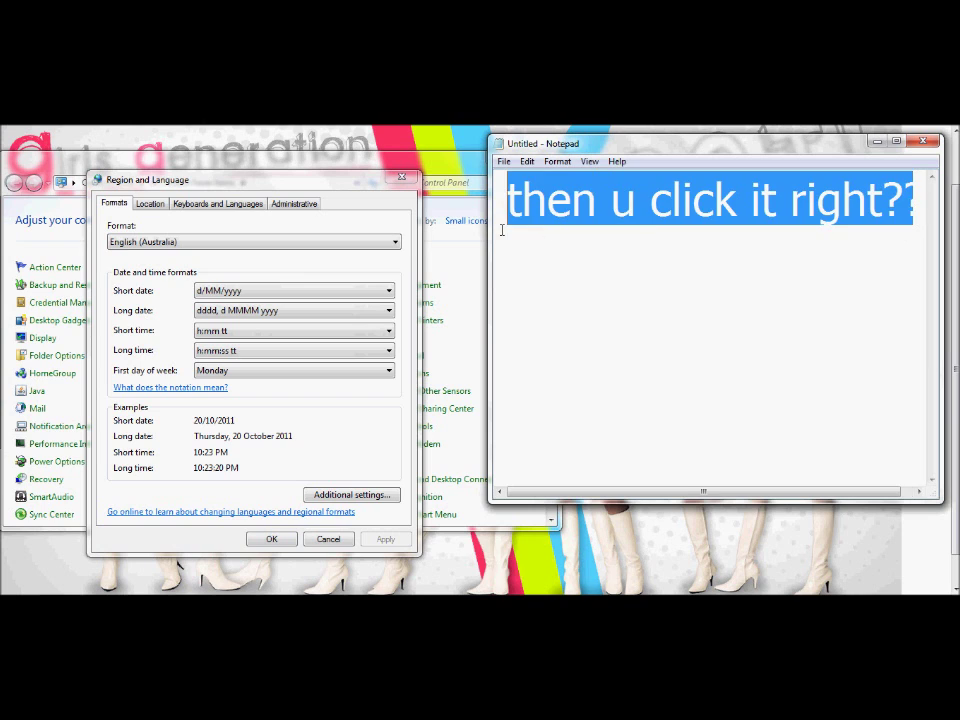
type("then it sh")
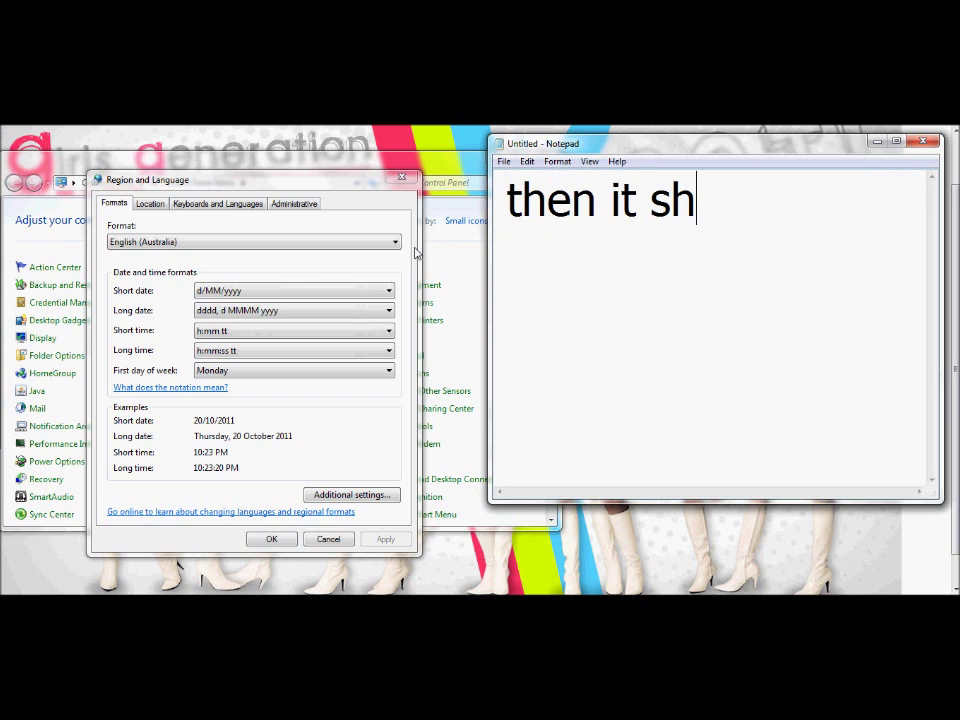
type("ould look som")
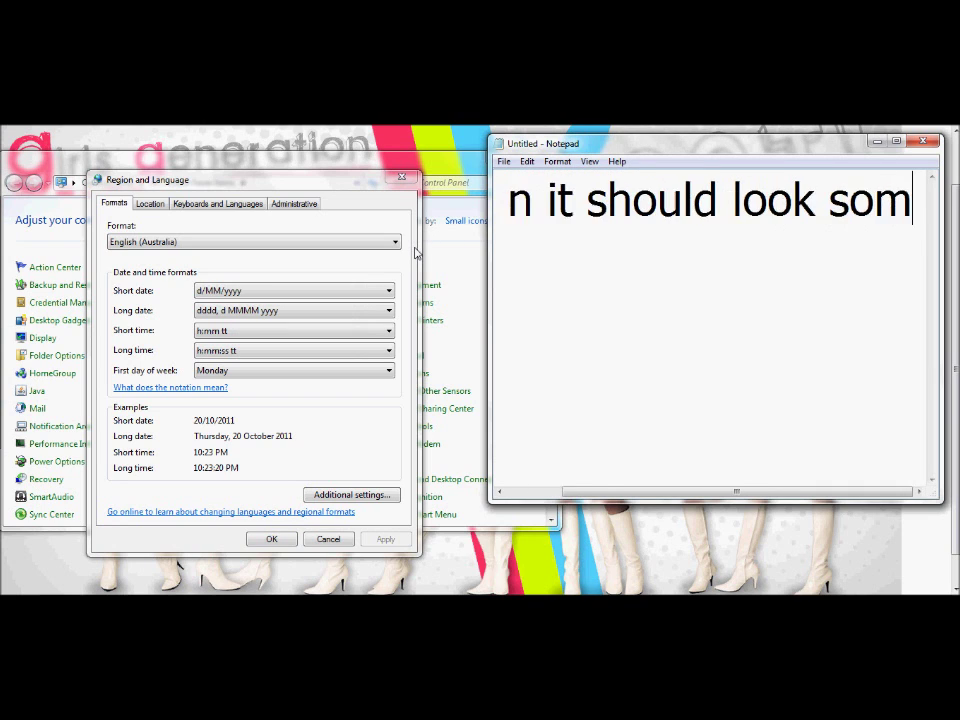
type("ething like th")
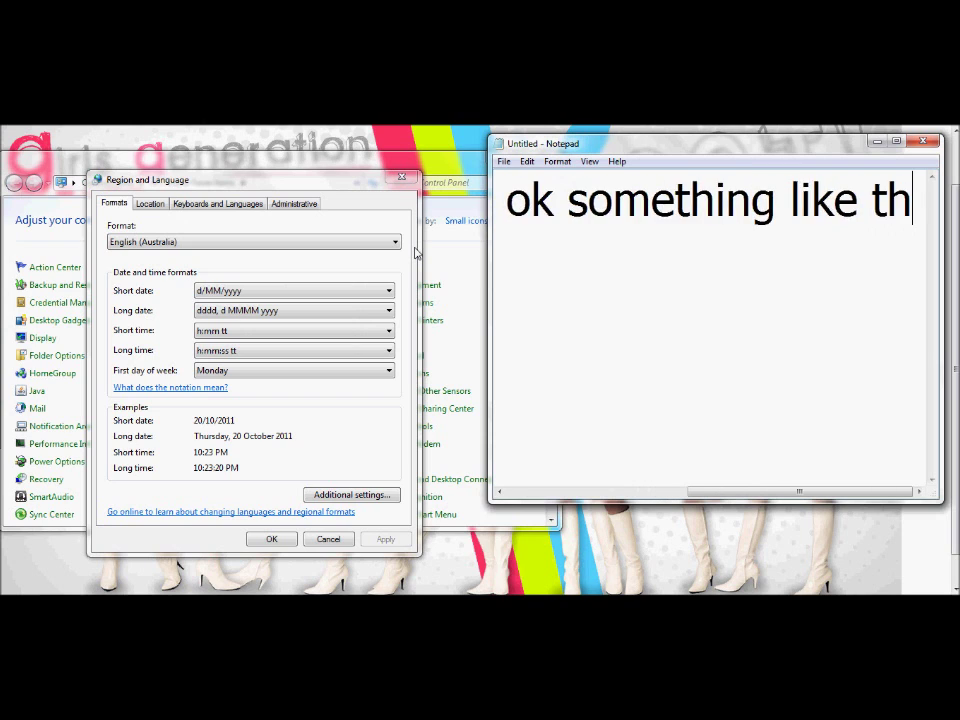
type("is... yea.")
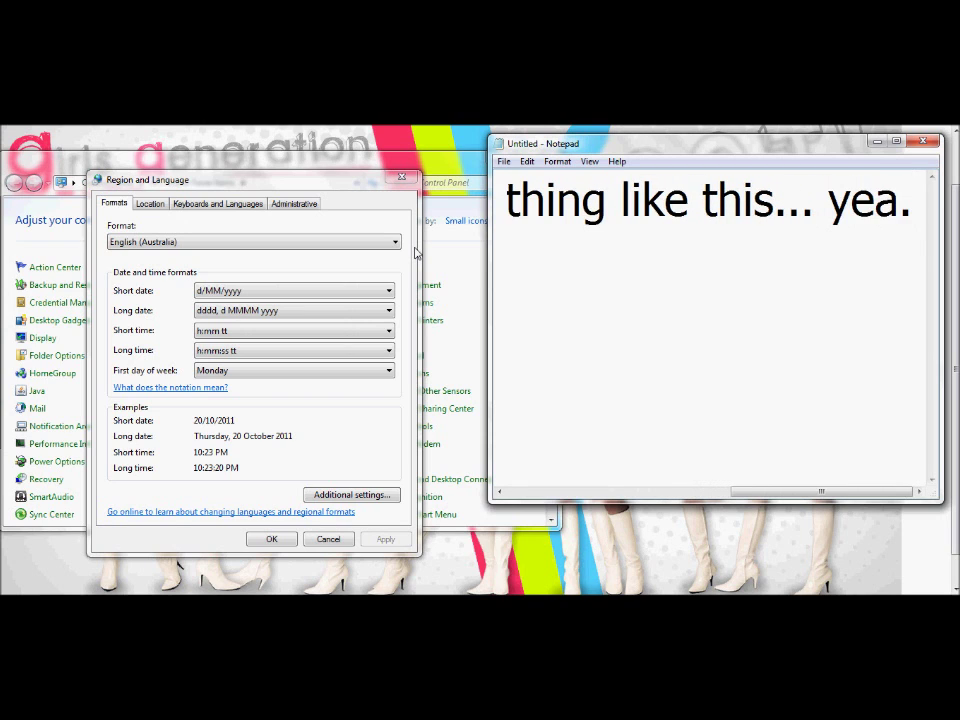
key("Return")
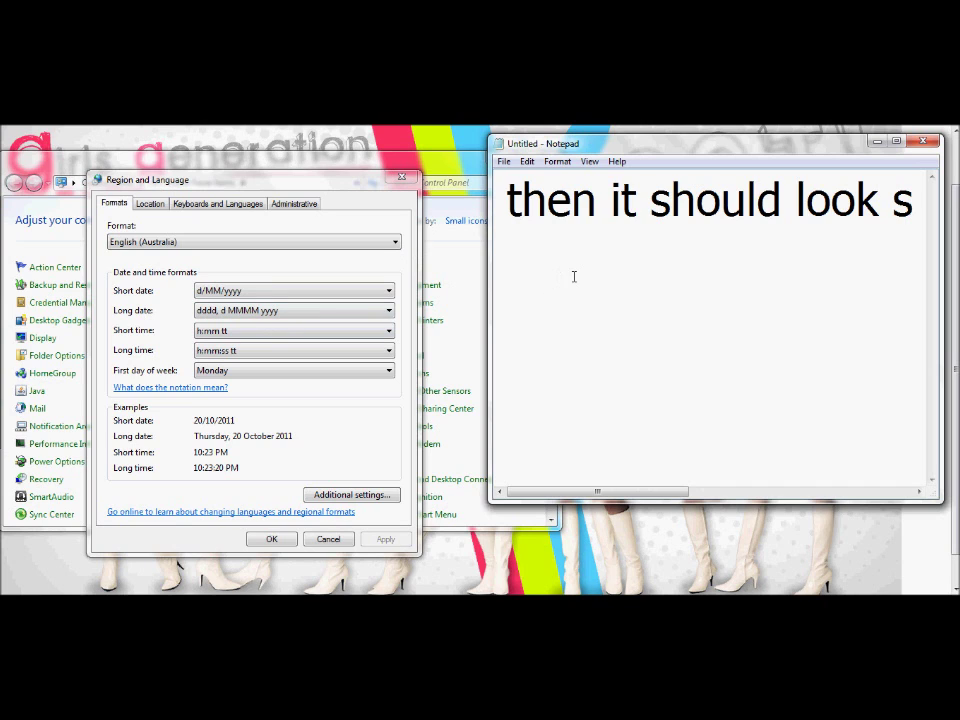
type("then go to k")
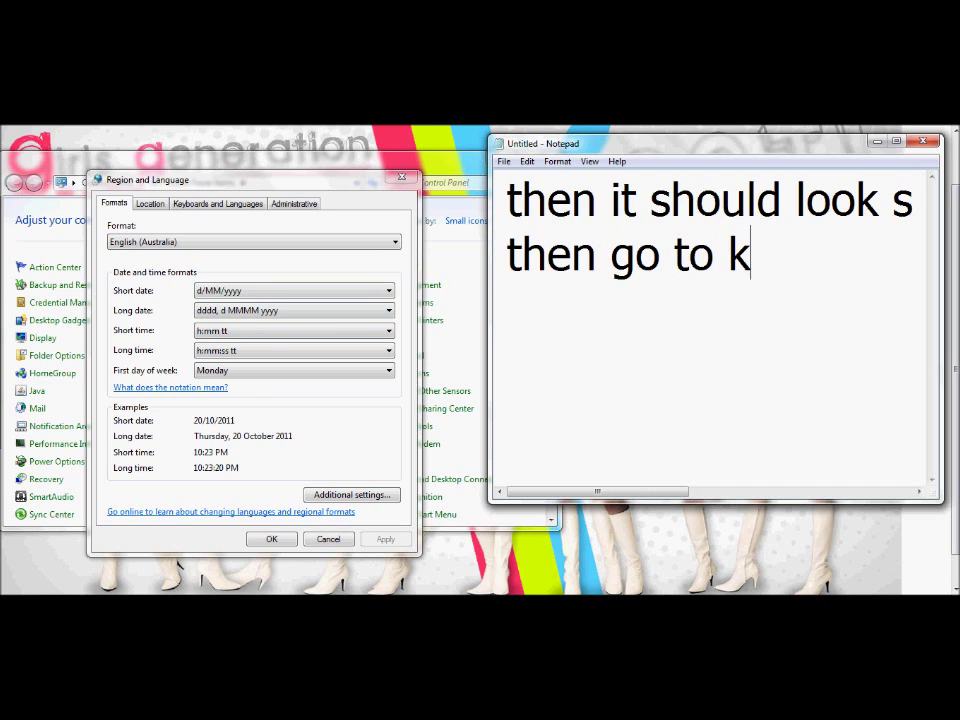
type("eyboards and")
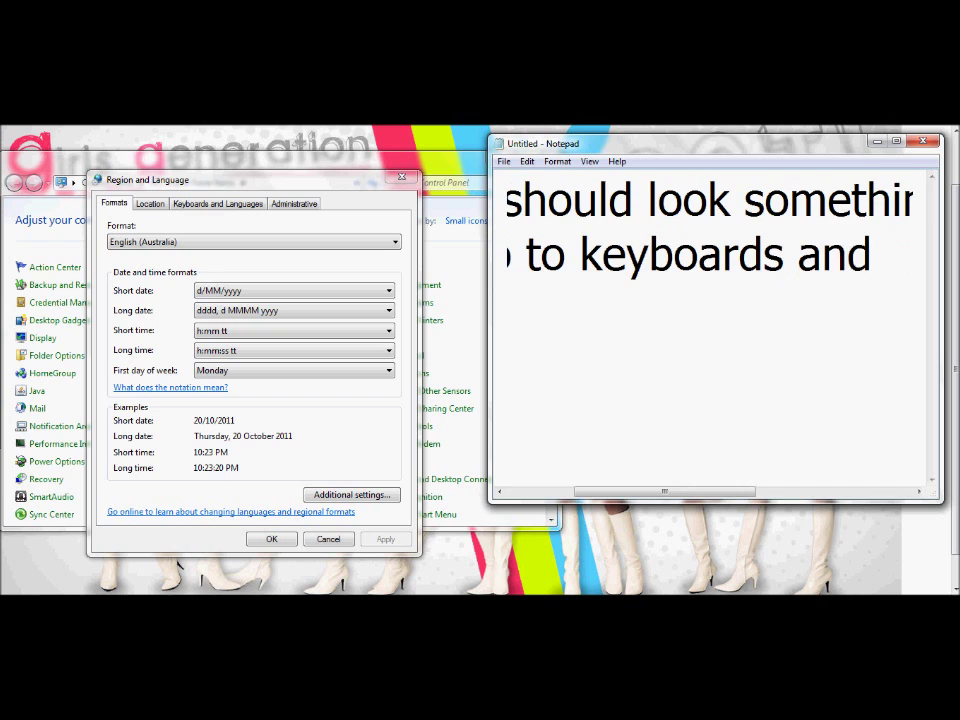
type(" languages")
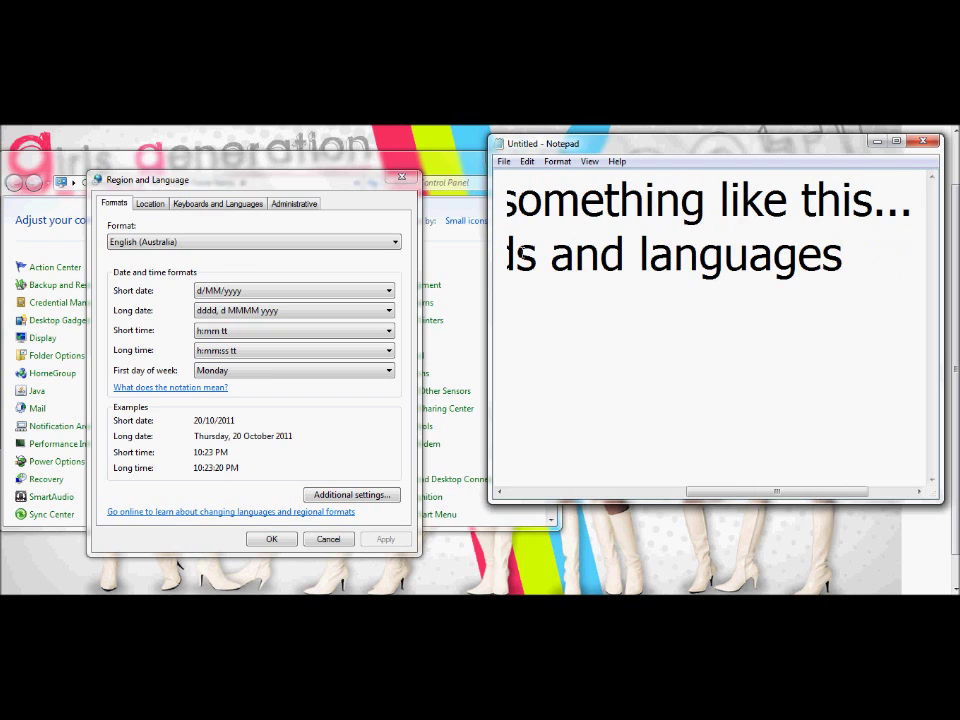
key("Left")
key("Left")
key("Left")
key("Left")
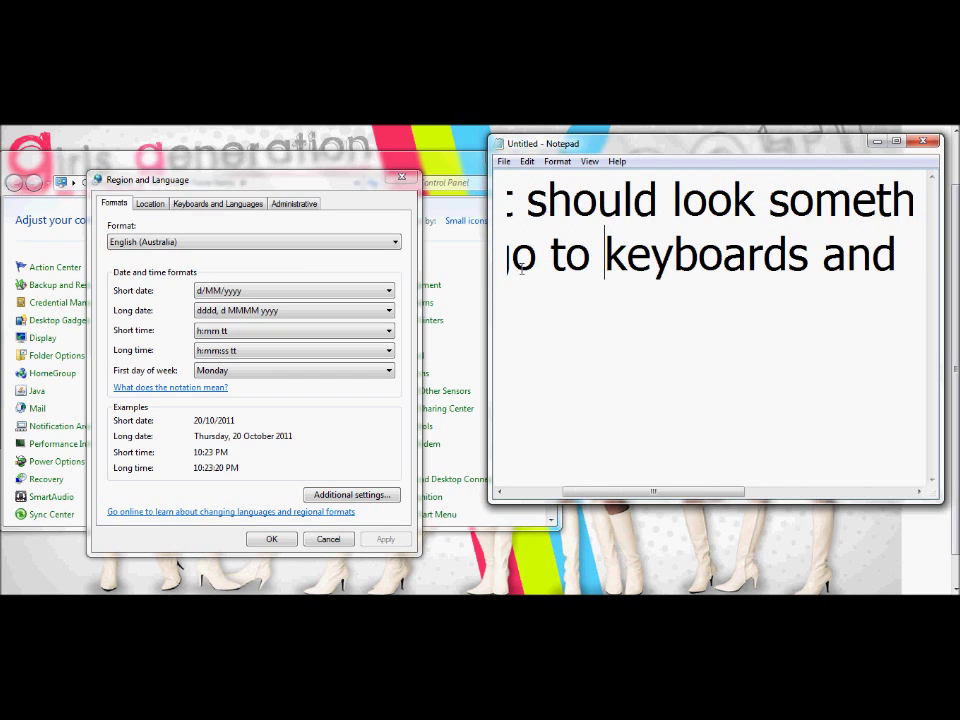
key("Return")
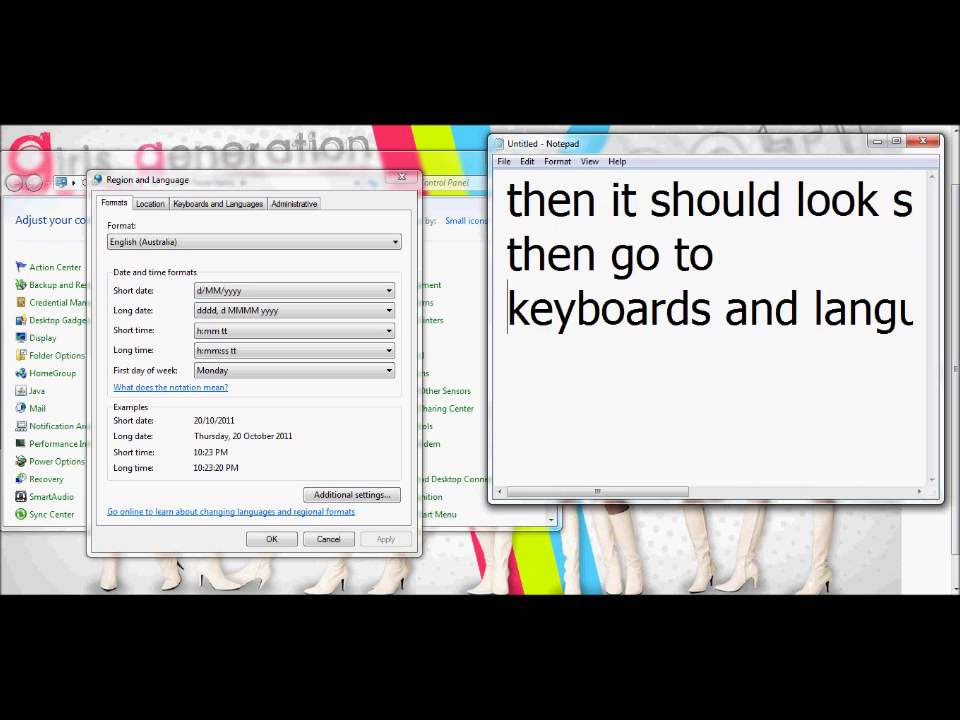
left_click_drag(597, 491, 517, 500)
- Replace the note with 'the blue with the mouse is keyboards and languages ok. nothing else.' / 'and u click!!', then open Keyboards and Languages
double_click(693, 256)
left_click(713, 262)
key("ctrl+a")
key("BackSpace")
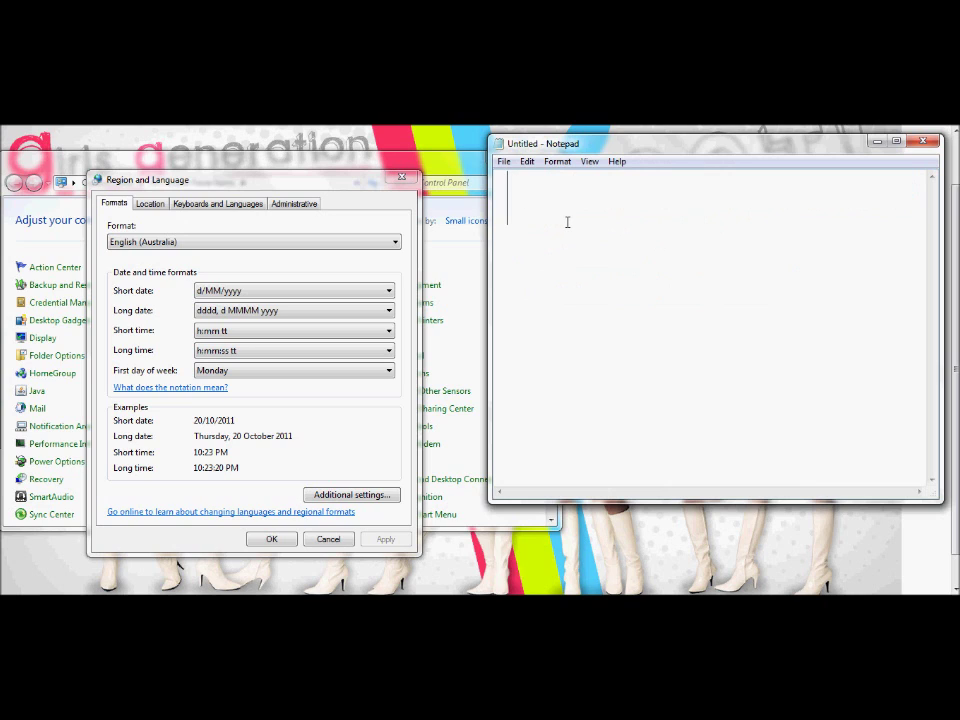
type("the blue")
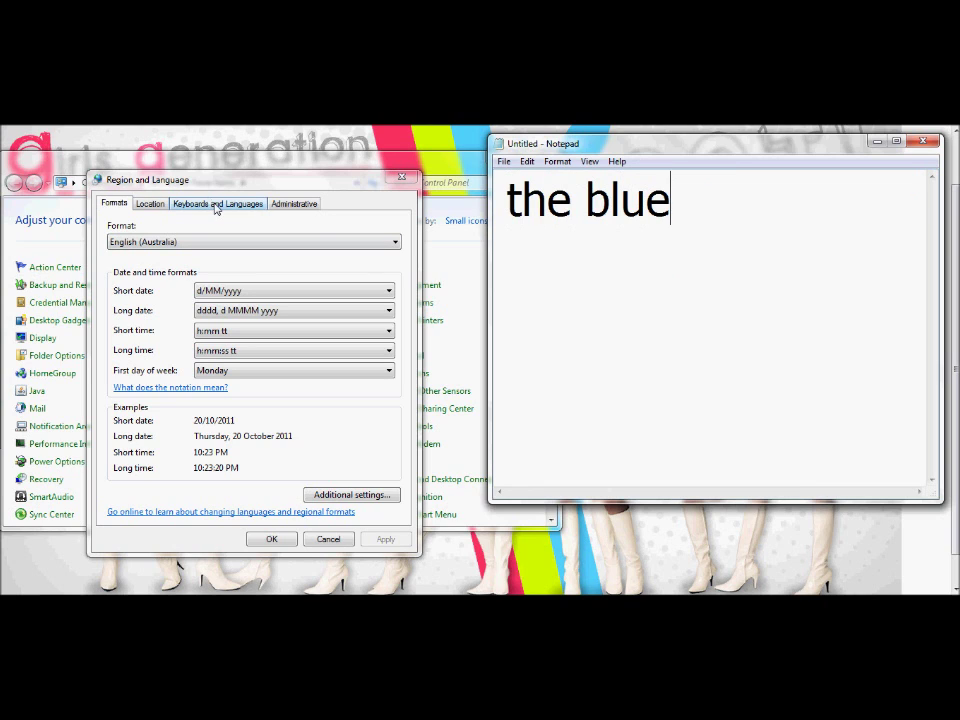
type(" with the ")
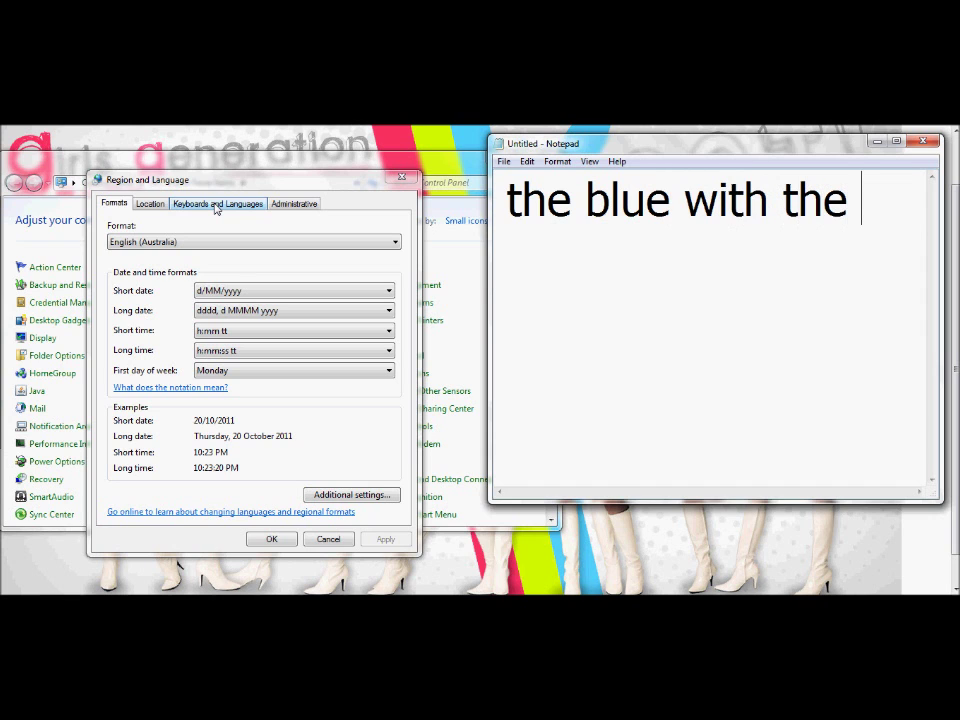
type("mouse is ")
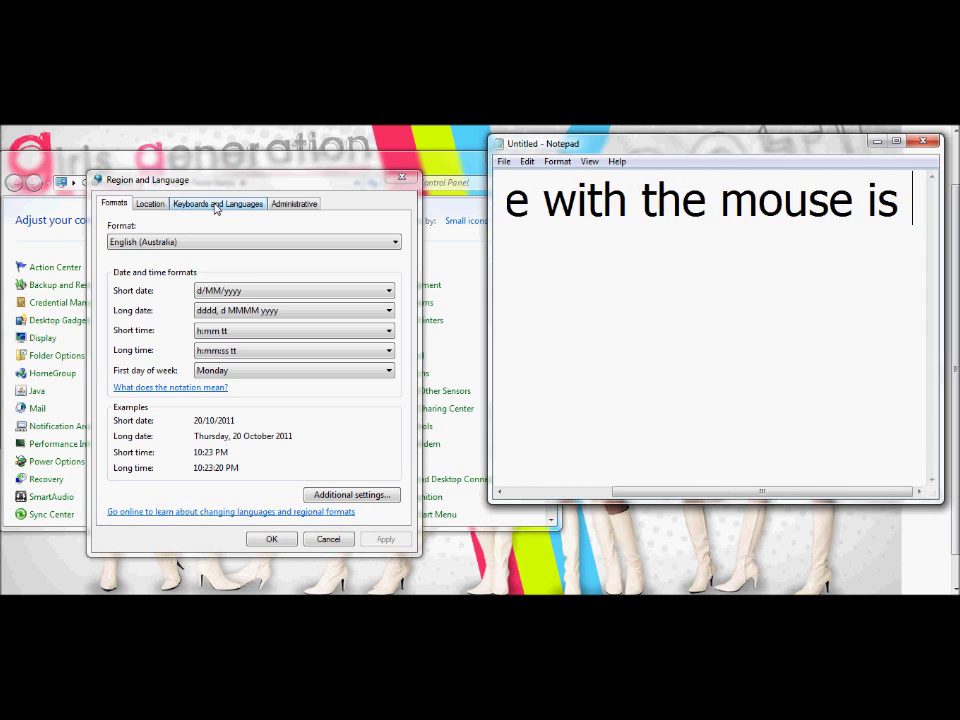
type("keyboards and l")
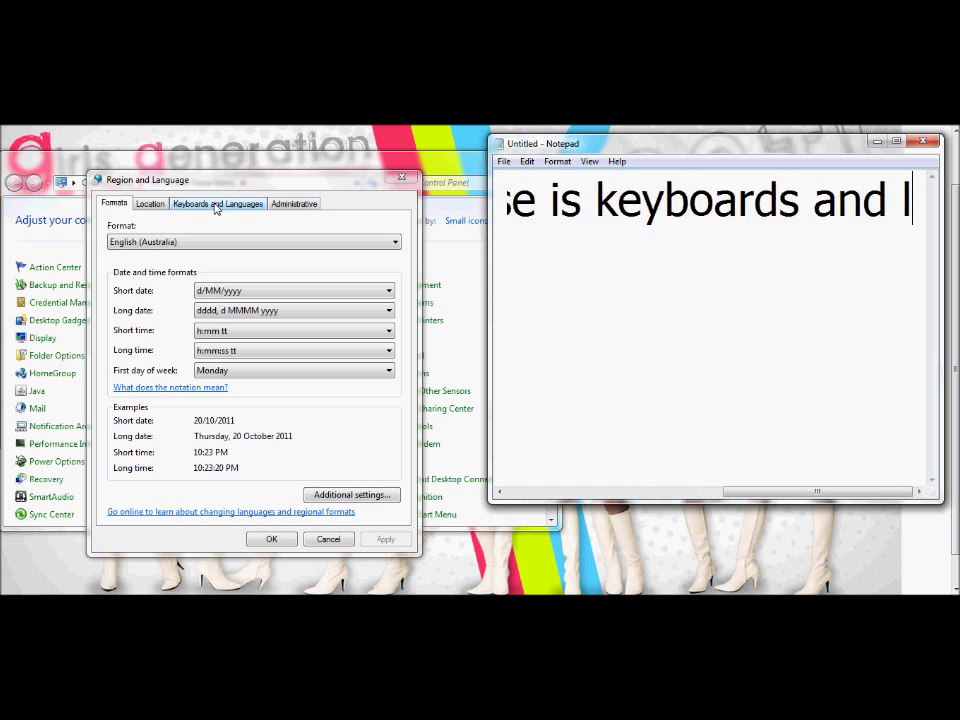
type("anguages ok")
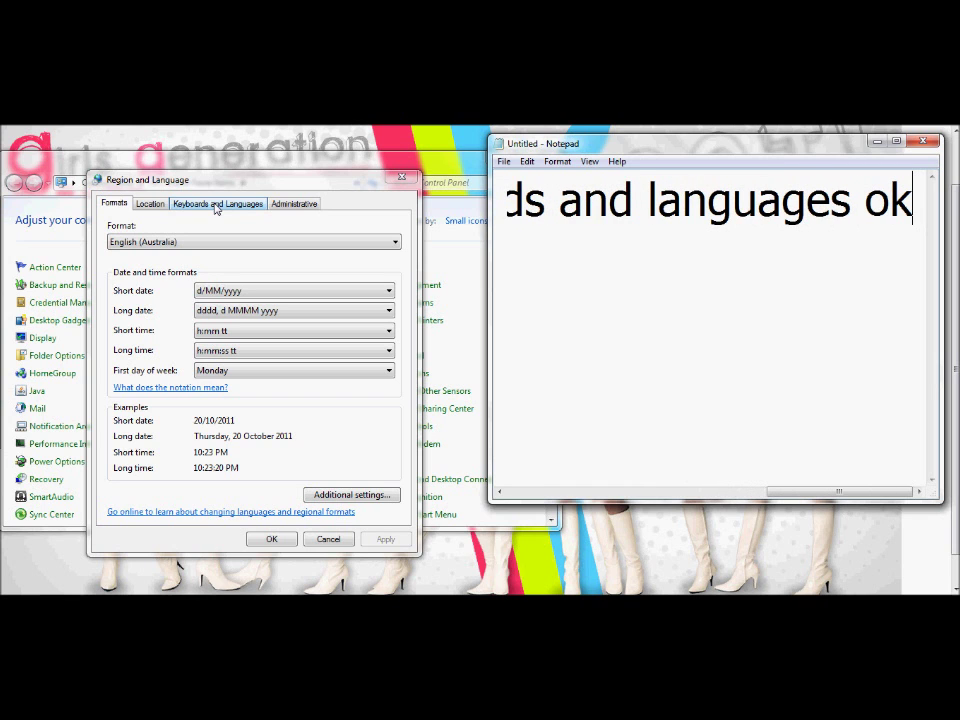
type(". nothi")
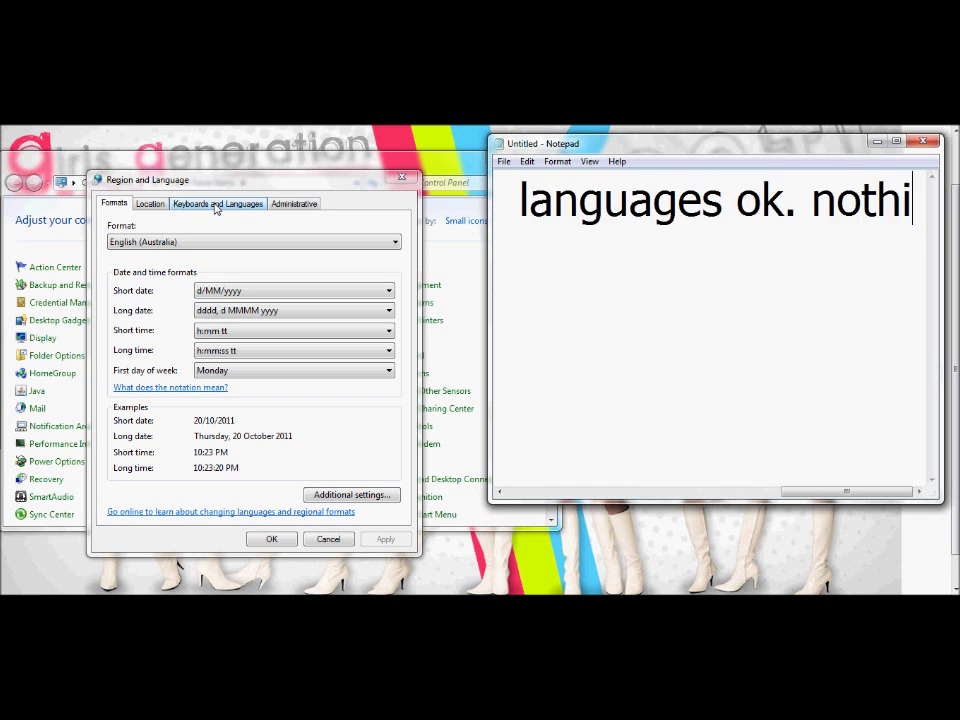
type("ng else.")
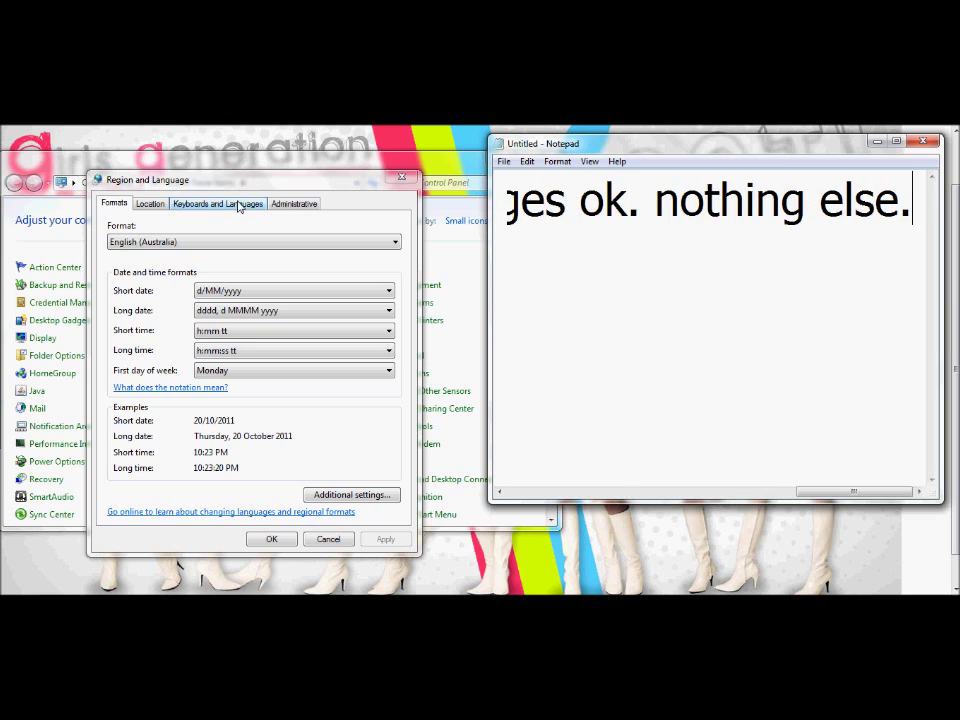
key("Return")
type("and u cl")
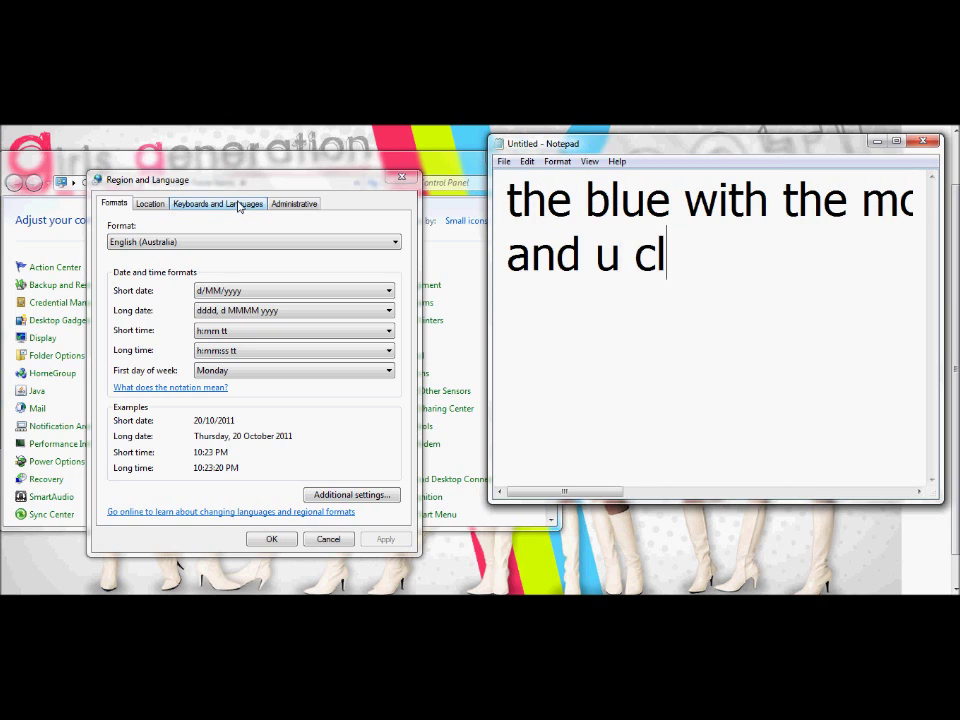
type("ick!!")
left_click(238, 204)
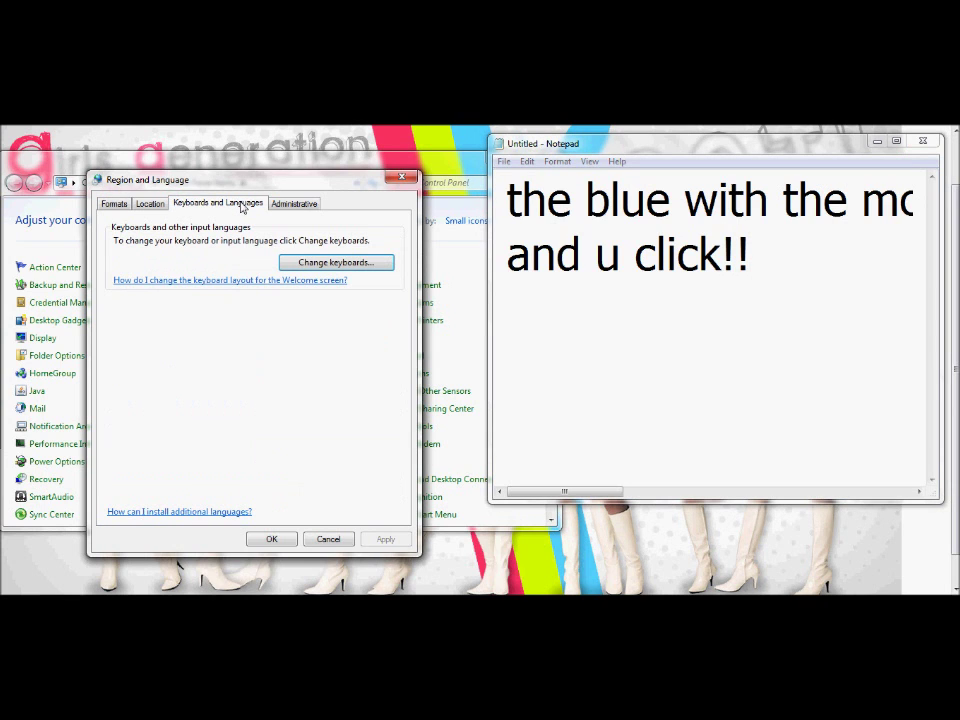
- Add 'now it should look like this.' and 'click change keyboards or nothing will pretty much happen.' to the note
left_click(794, 271)
type("now ")
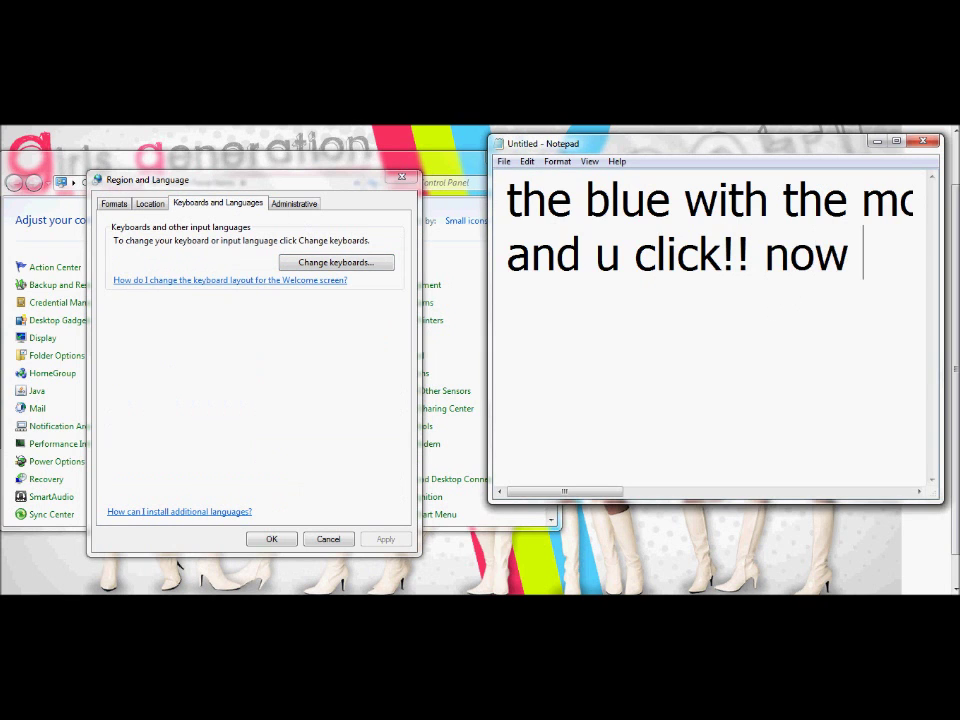
type("it should look some")
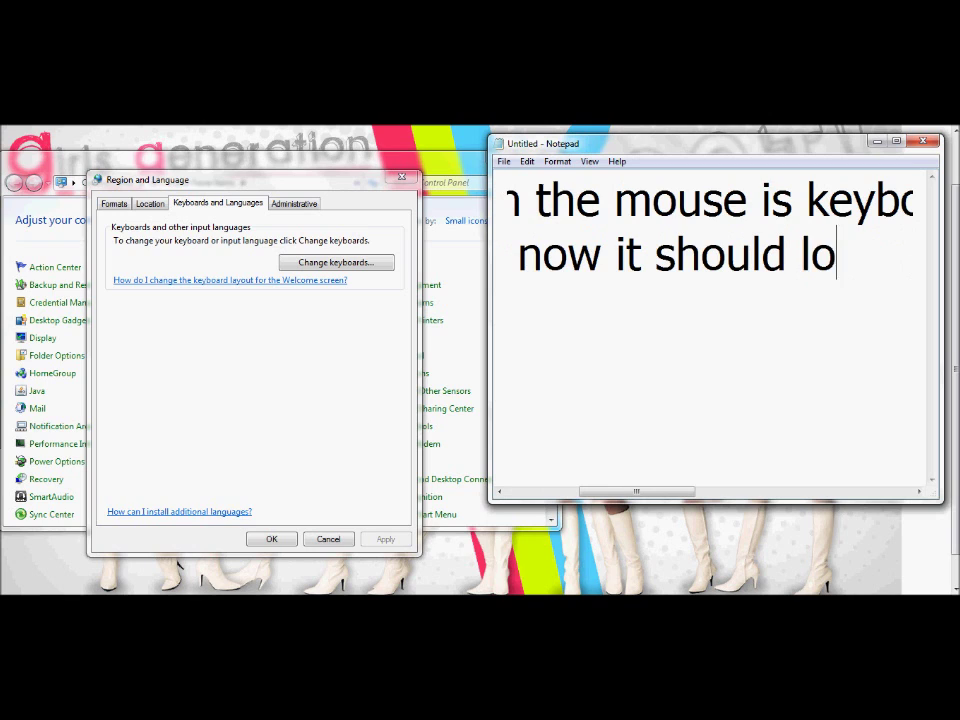
key("BackSpace")
key("BackSpace")
key("BackSpace")
key("BackSpace")
key("Return")
type("like this,")
key("BackSpace")
type(",")
key("BackSpace")
type(".")
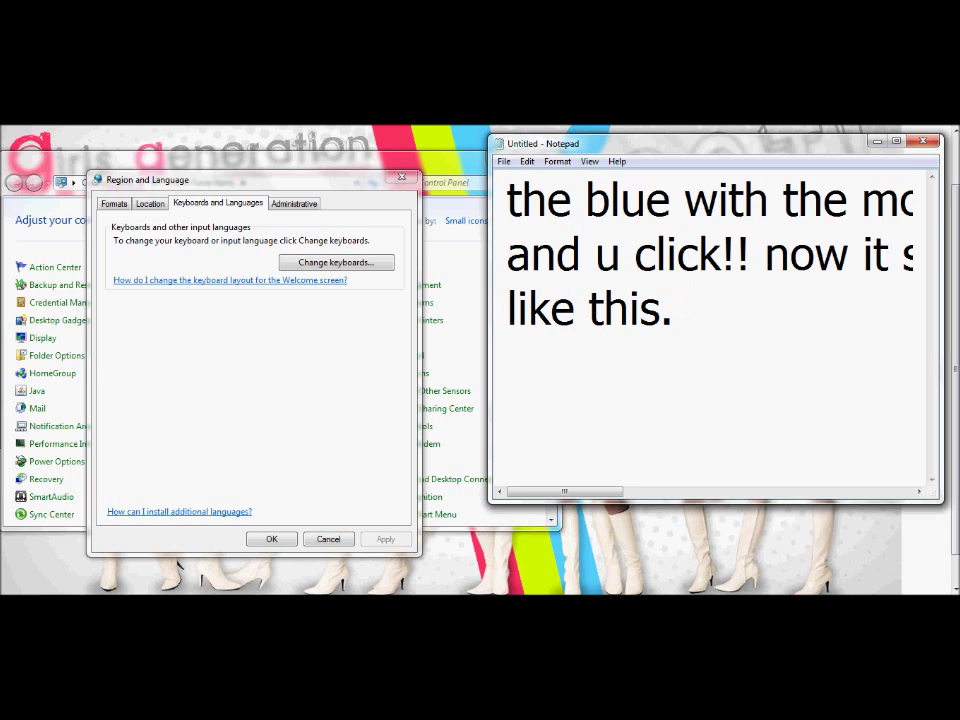
type("click change")
type(" keyboards or")
type(" nothing will ")
type("pretty much ")
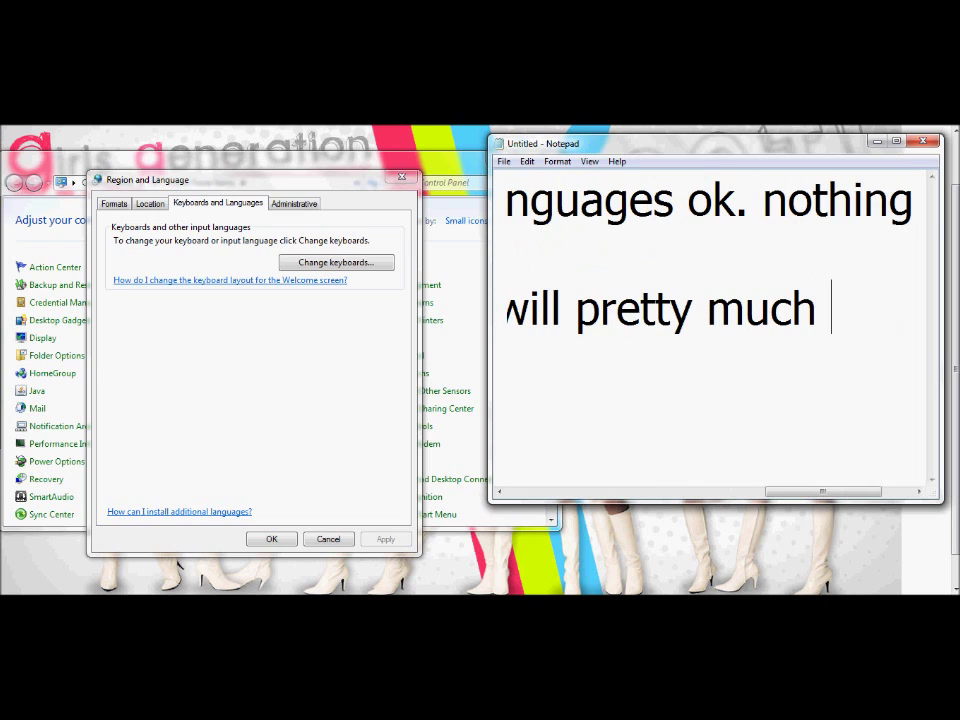
type("happen.")
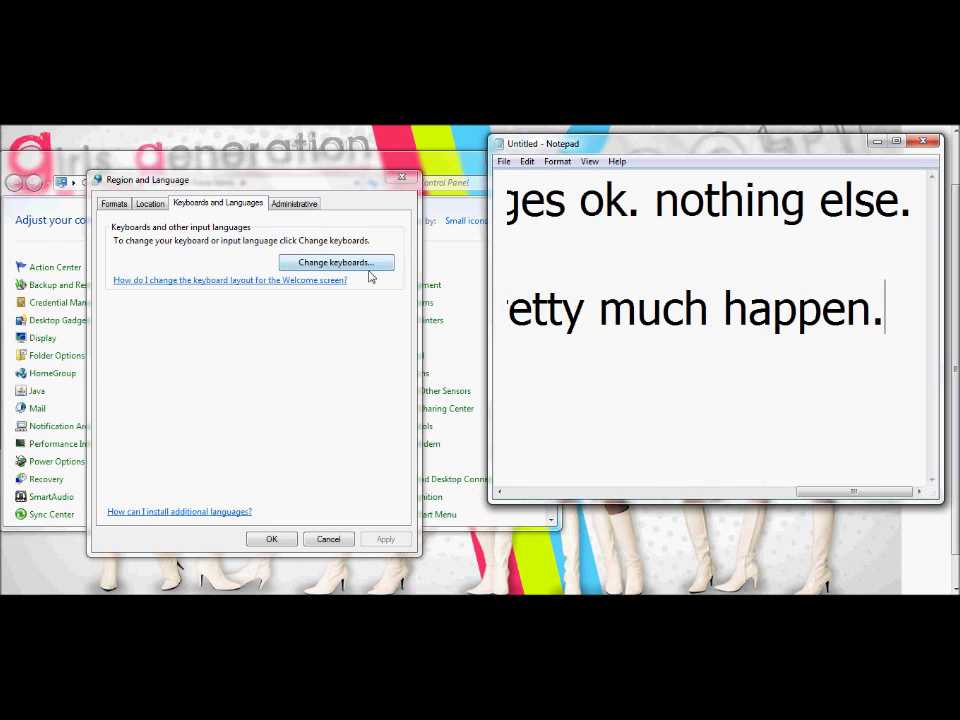
- Open Change keyboards and note 'now this is wat is should kinda look like but ive added the languages already yea.'
left_click(325, 266)
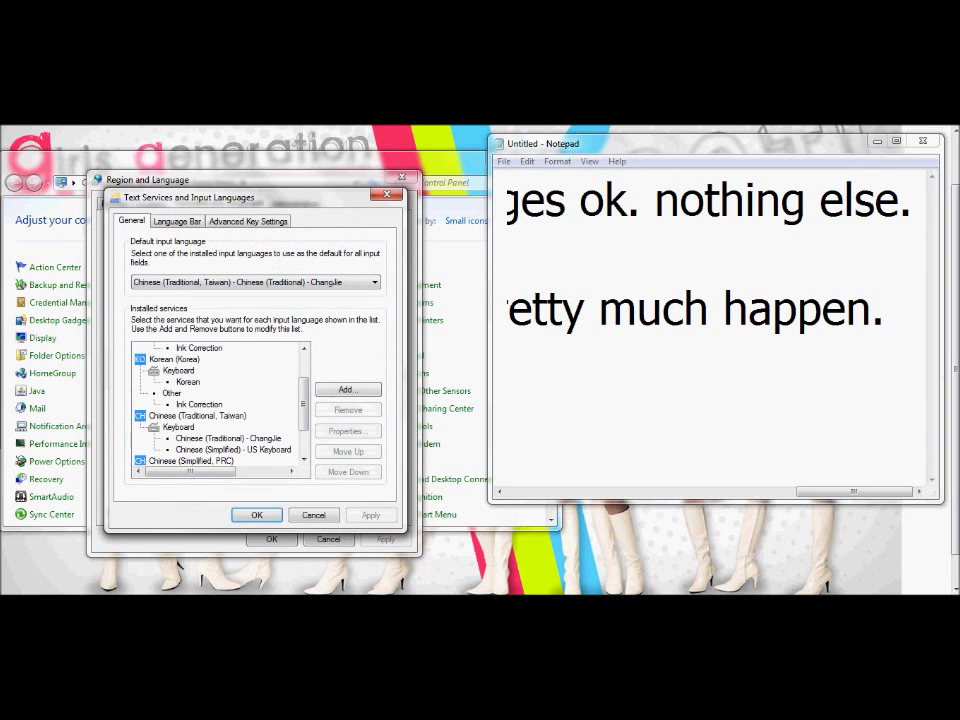
key("F2")
left_click(157, 532)
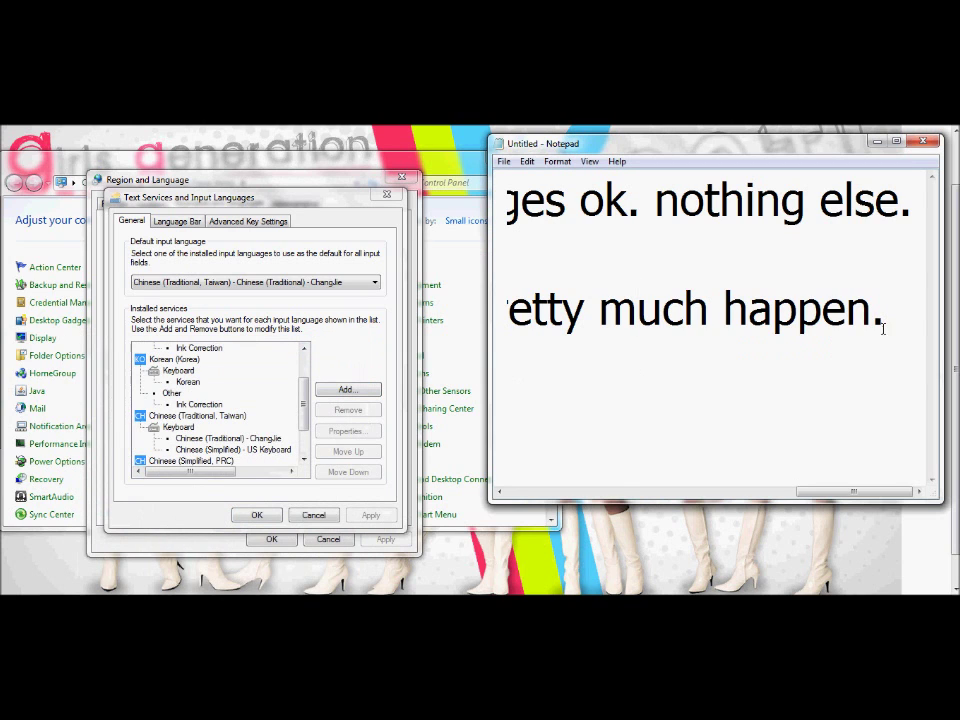
key("Return")
type("now this ")
type("is wat ")
type("is should k")
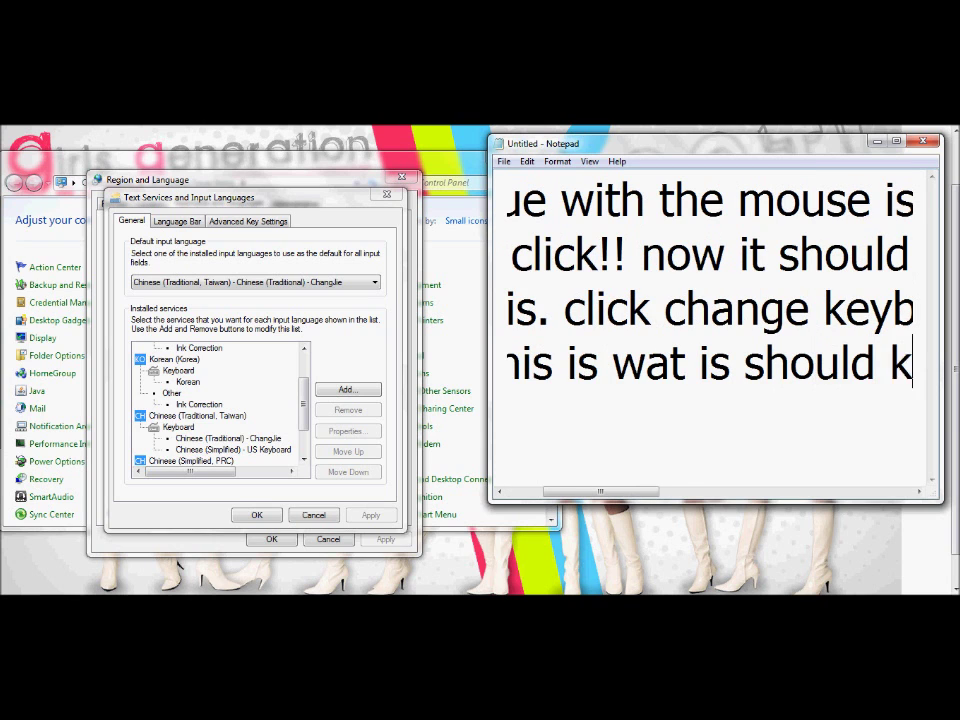
type("inda look lik")
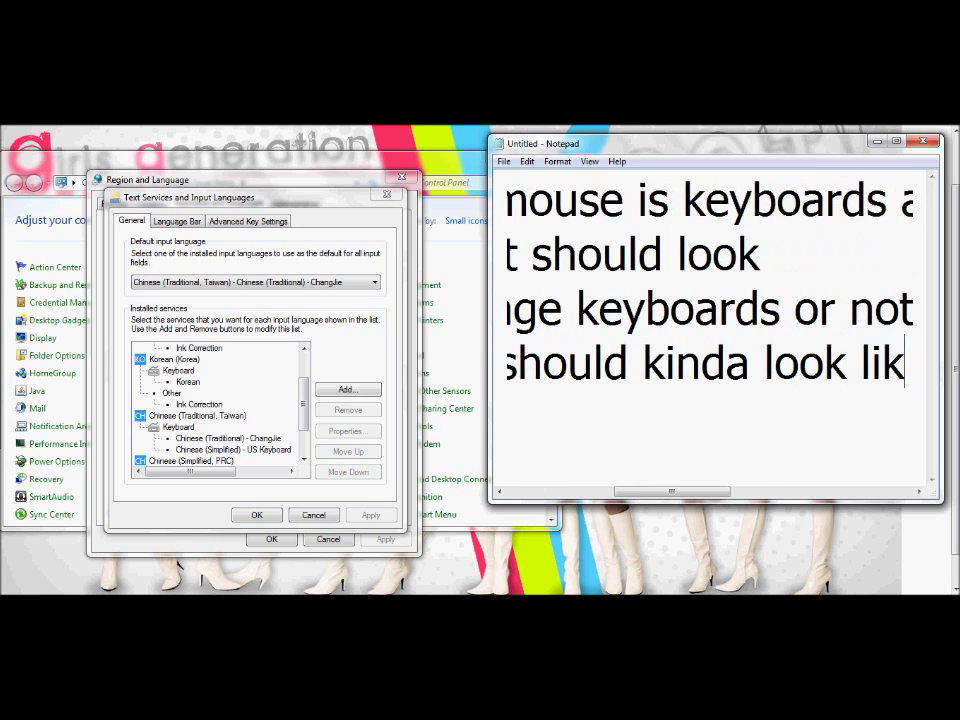
type("e but ive ad")
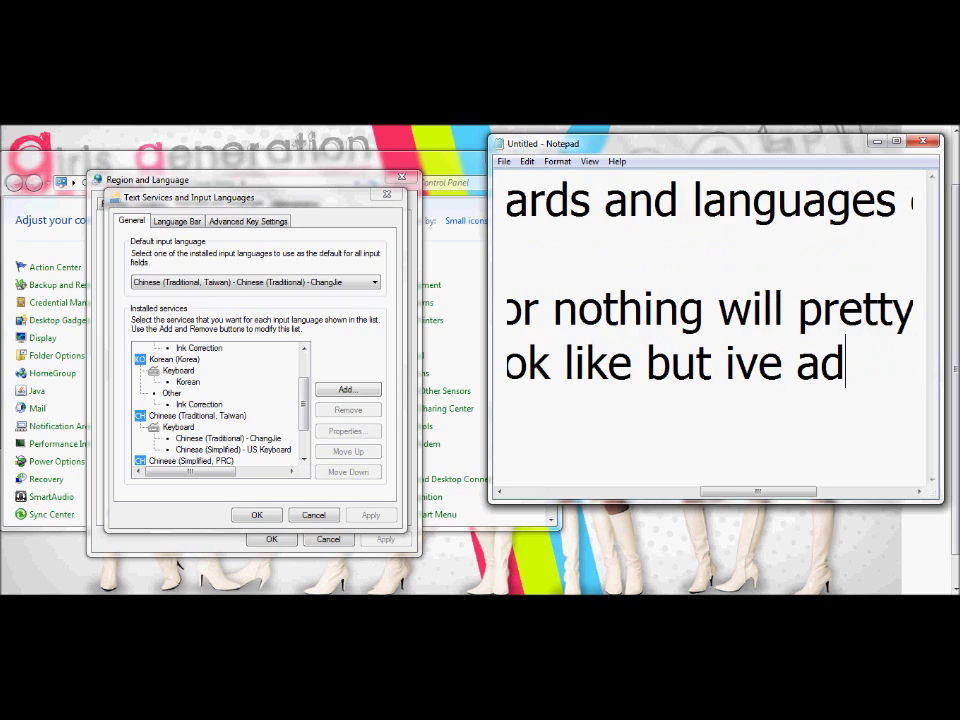
type("ded the ")
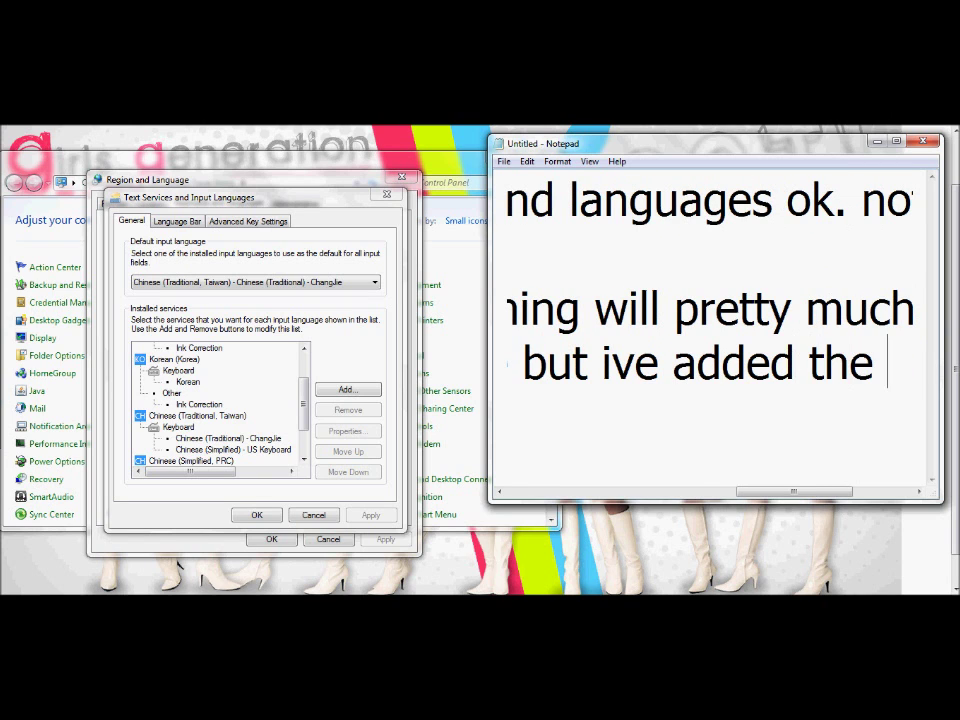
type("languages")
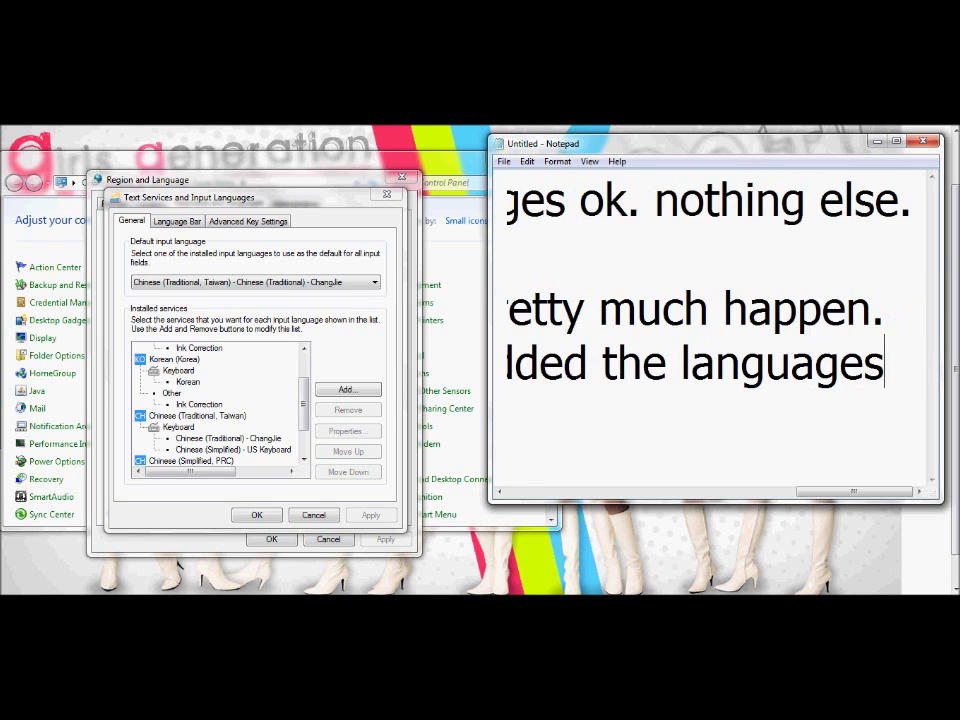
type(" alrea")
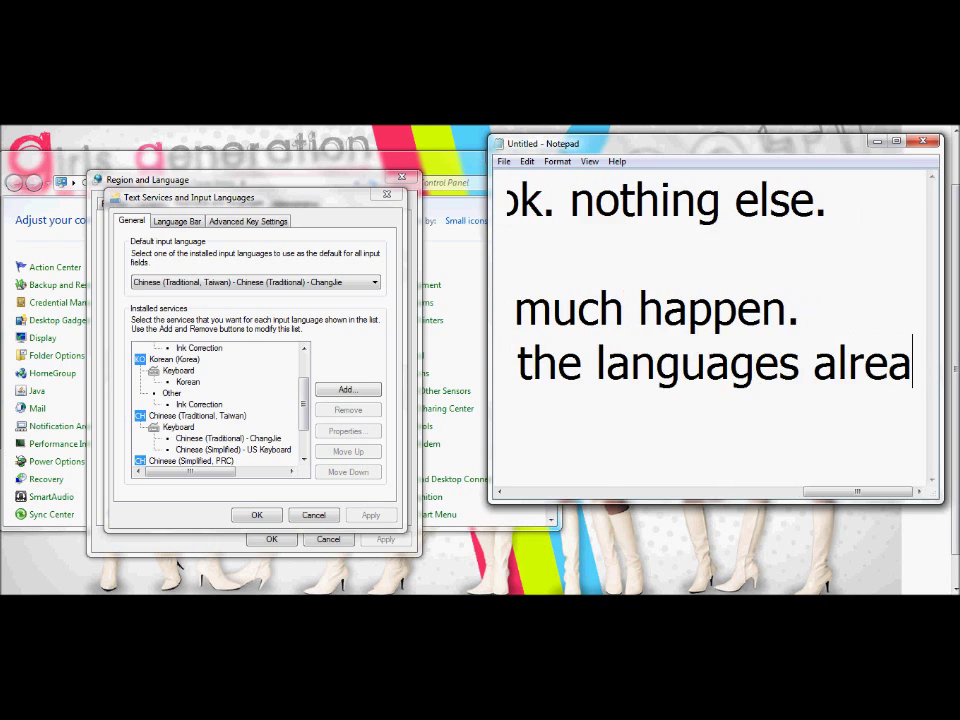
type("dy yea.")
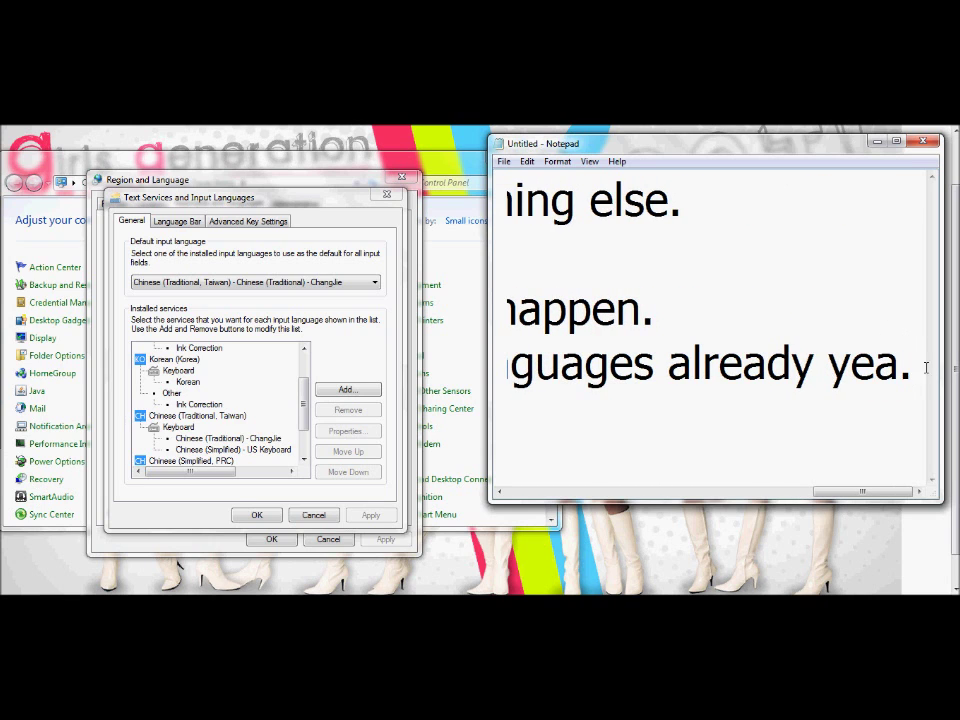
- Replace the note with 'now u have to click add...', putting 'click add...' on its own line
key("ctrl+a")
key("BackSpace")
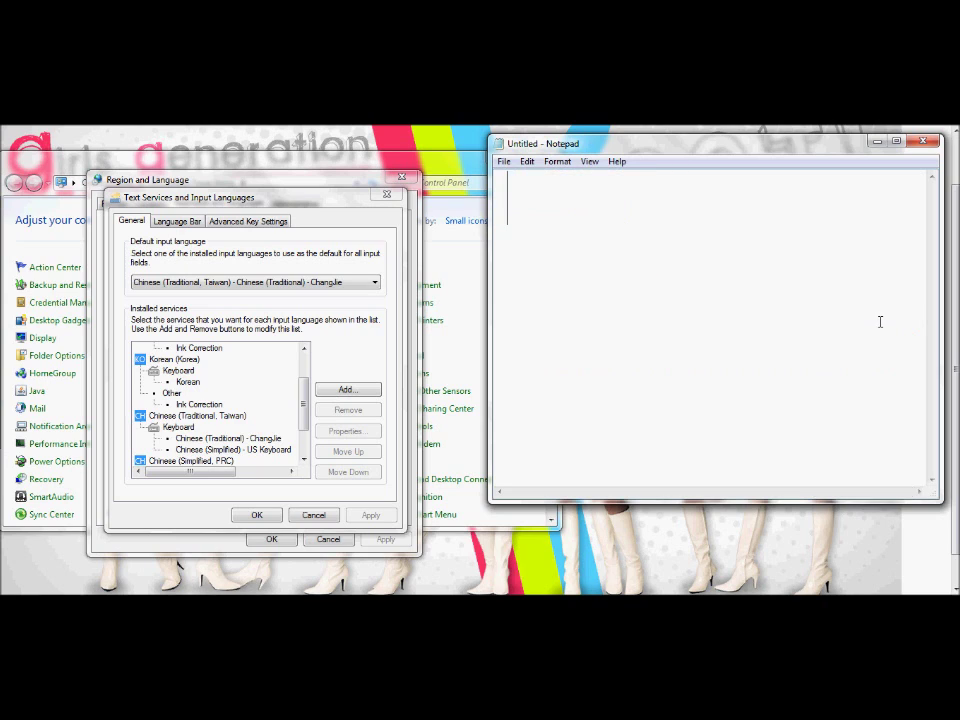
type("now")
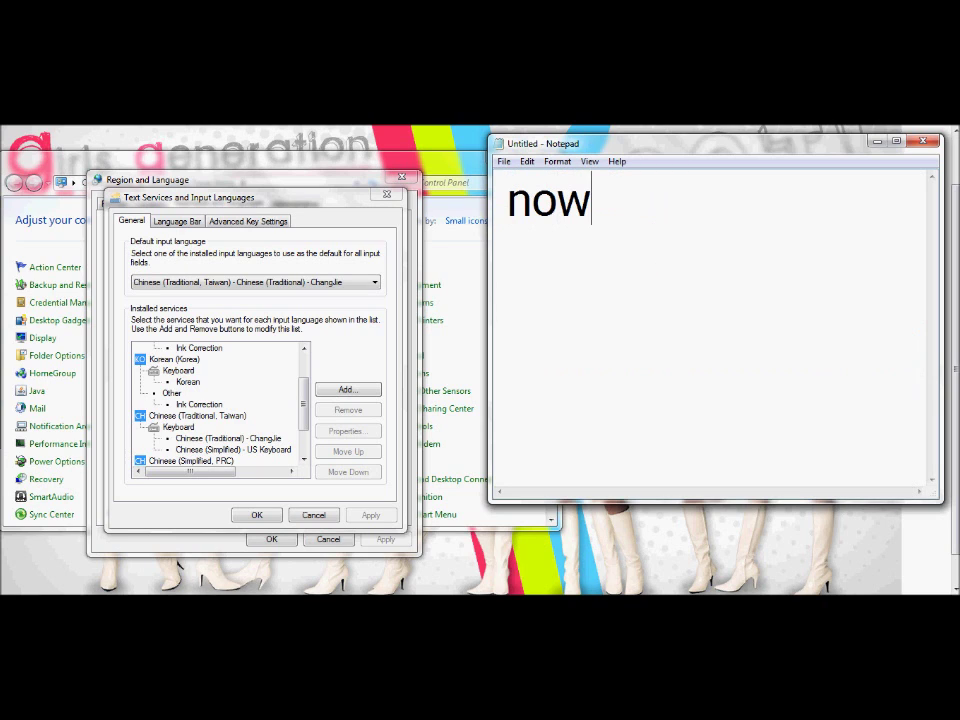
type(" u have to")
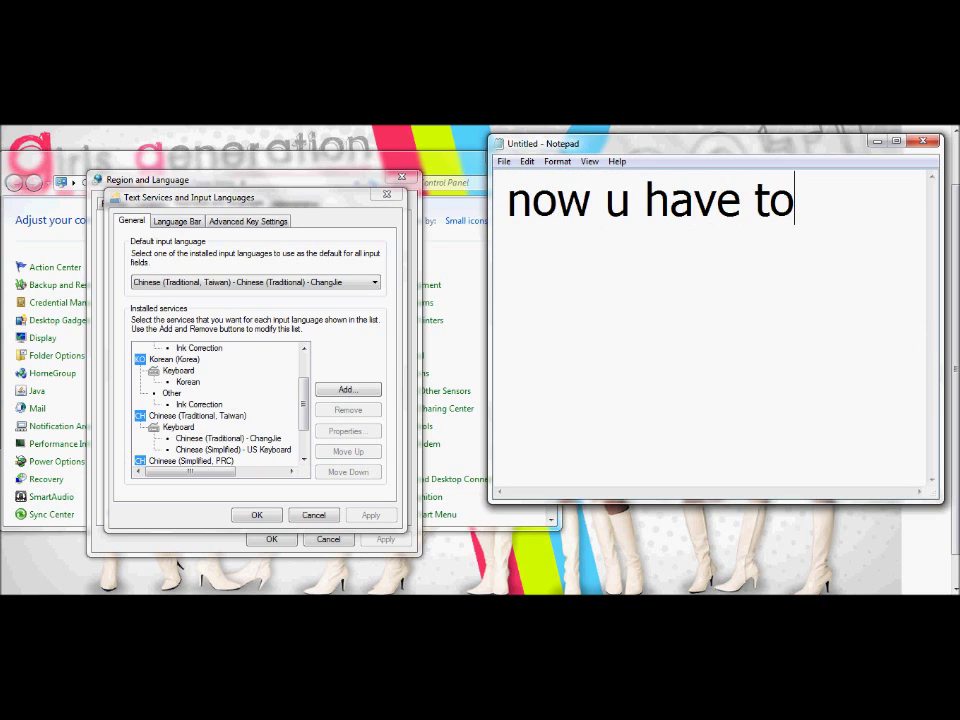
type(" click a")
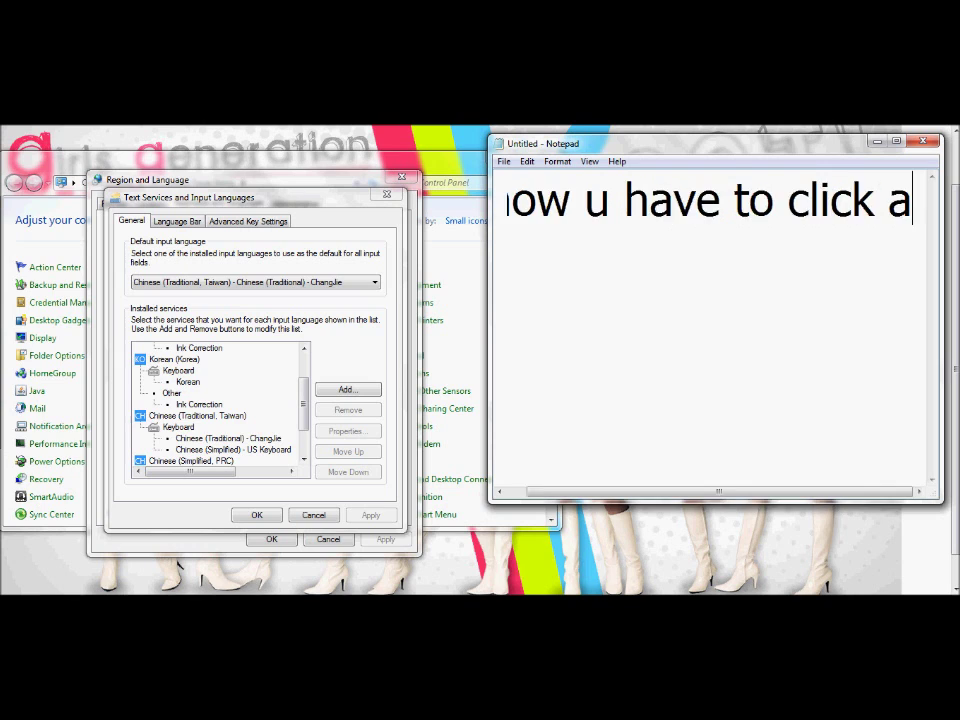
type("d..")
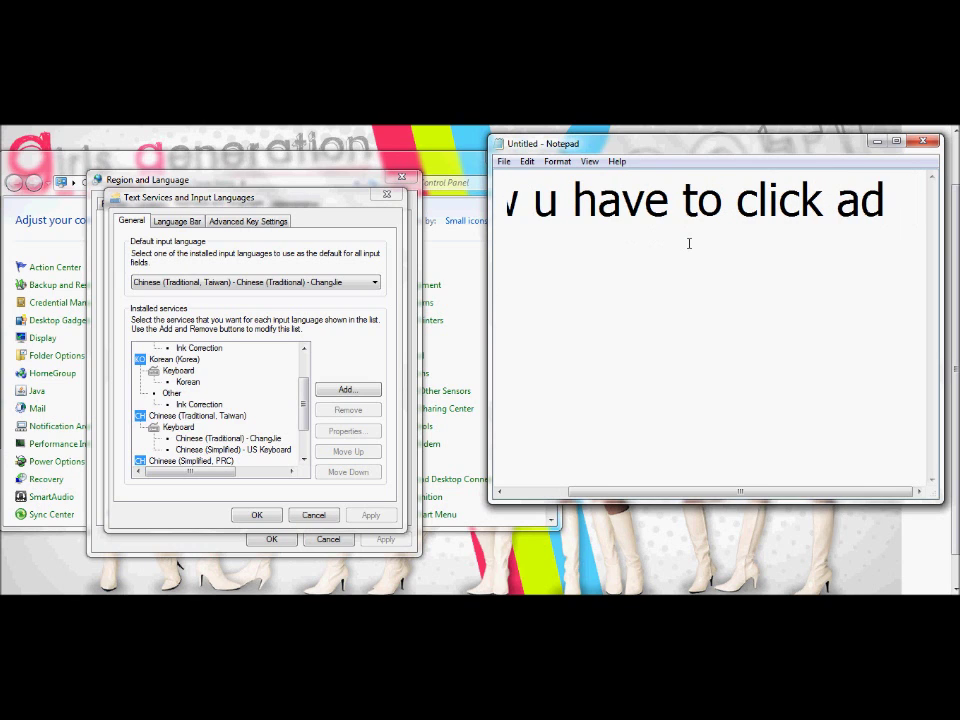
type("d...")
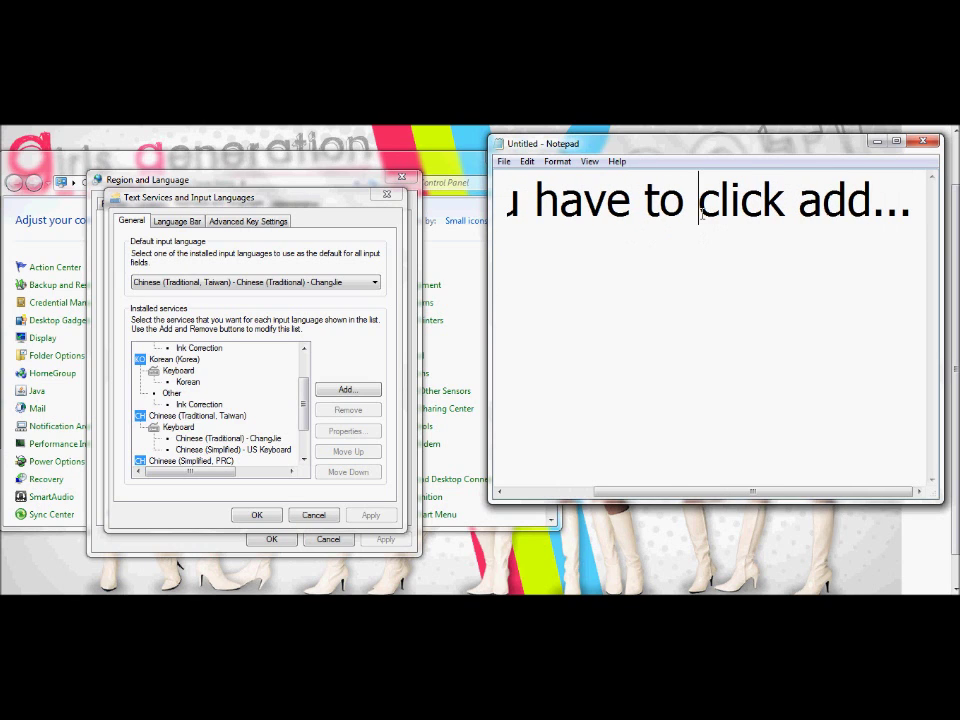
key("Return")
left_click_drag(764, 253, 507, 255)
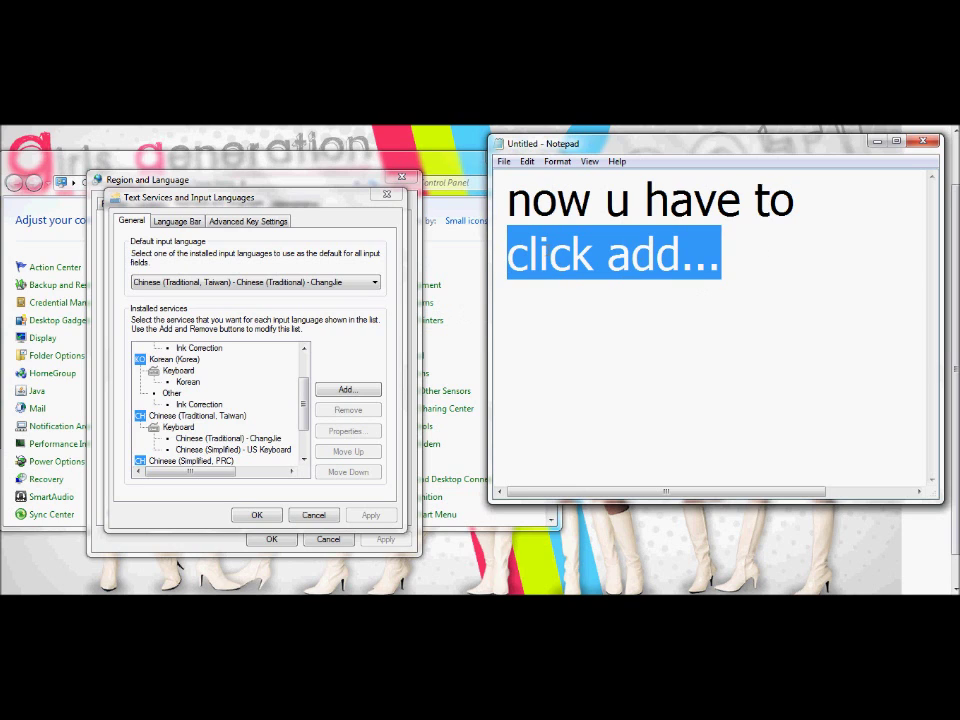
left_click(529, 255)
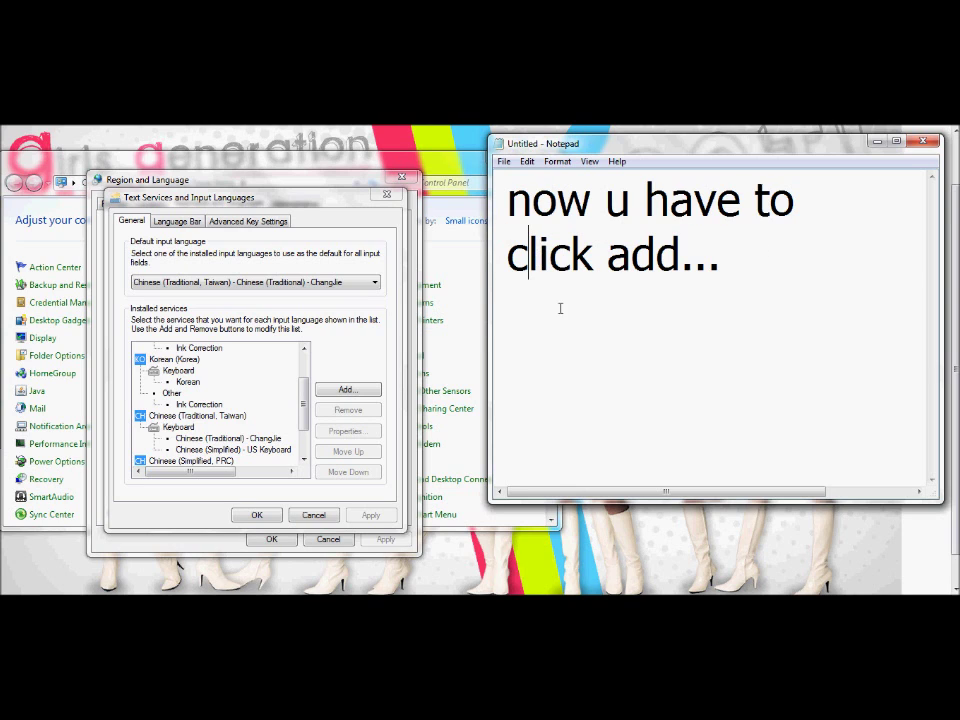
- Open Add Input Language, change the note to 'now lookaround for chinese PRC', and scroll the language list
left_click(346, 391)
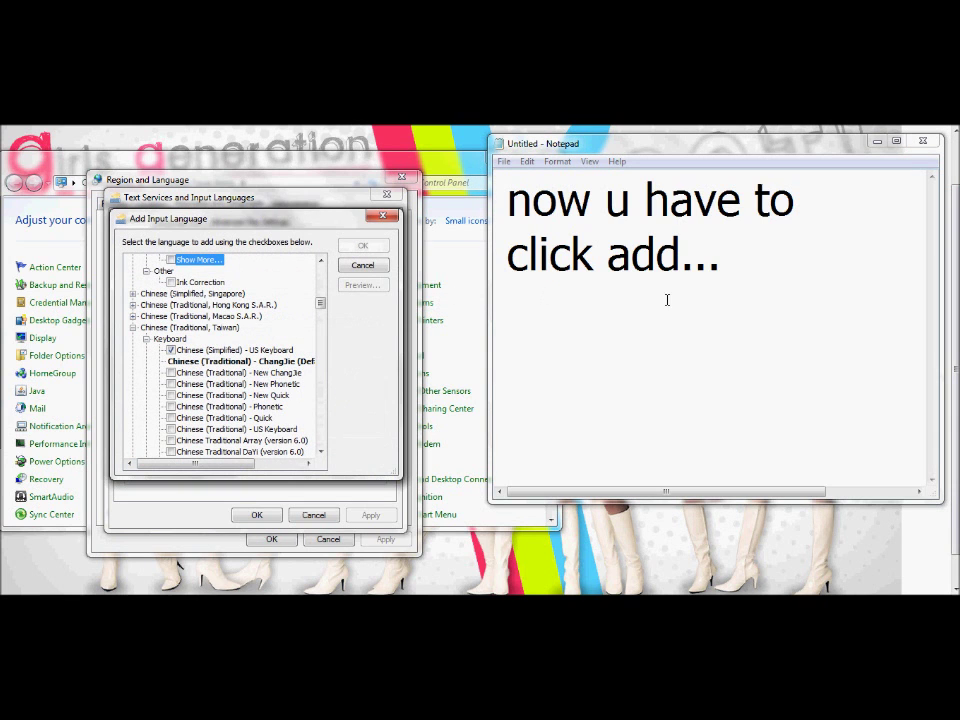
left_click(736, 294)
type("SO MANY OPTIONS")
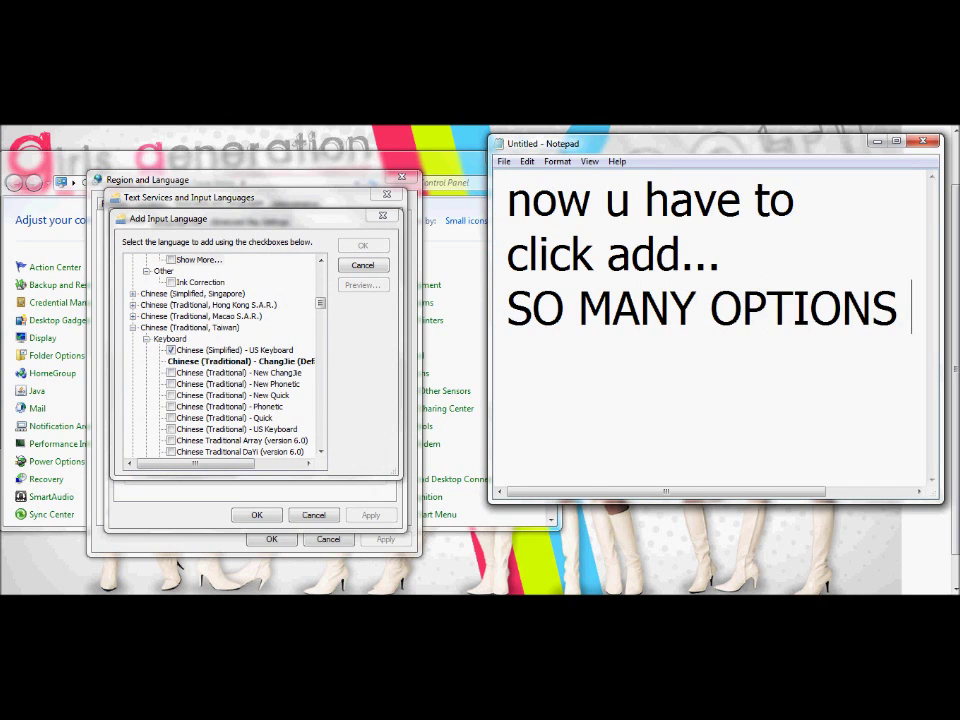
type(" i alw")
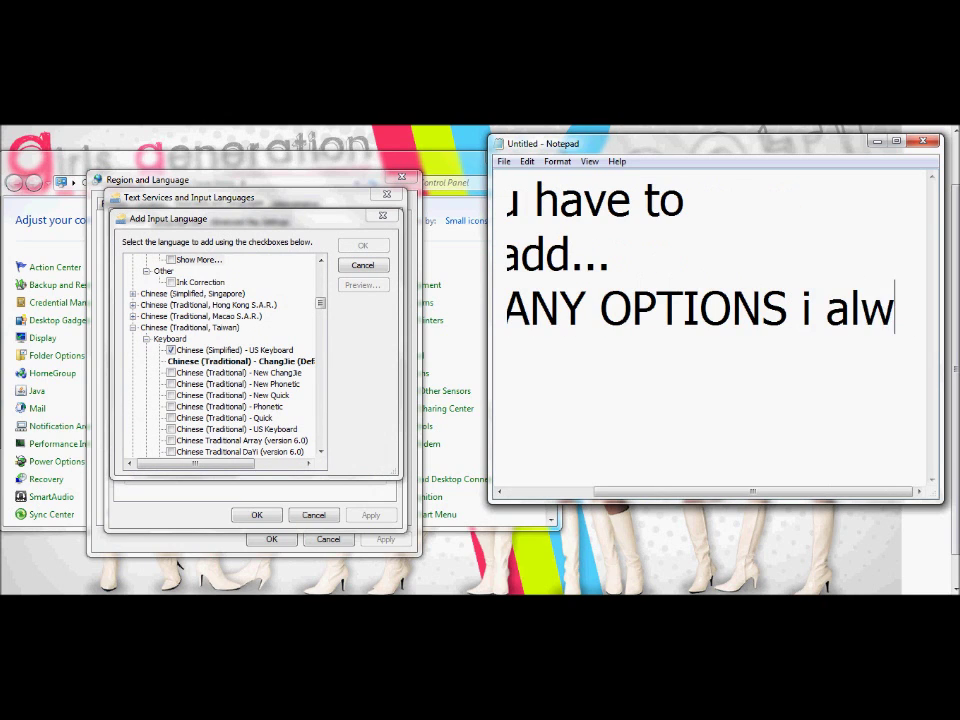
type("ays chose the ")
type("wrong one.....")
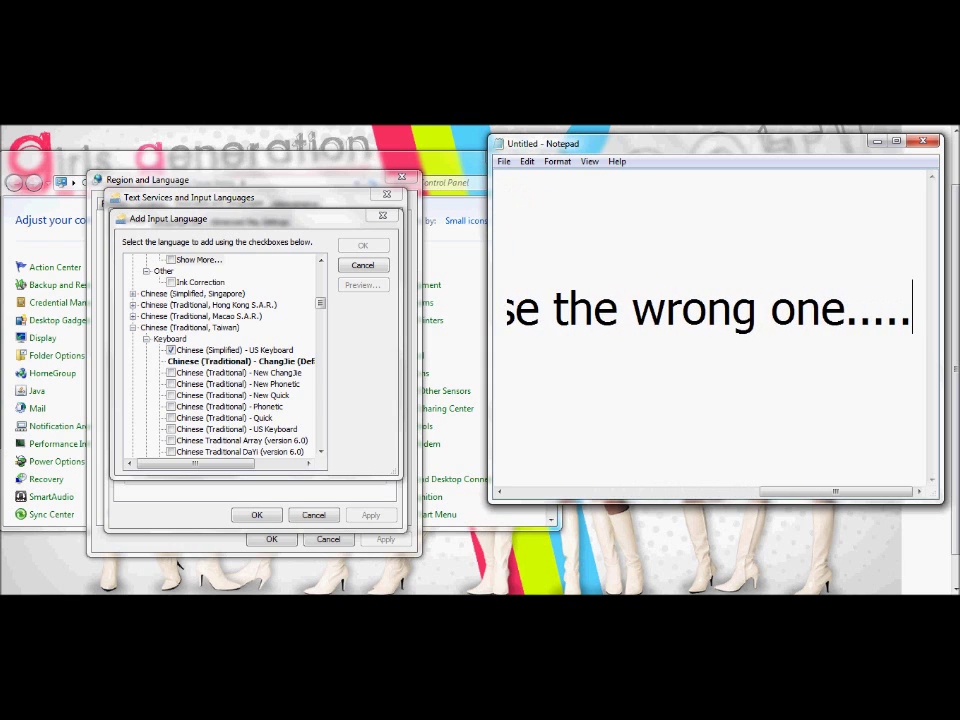
key("ctrl+a")
key("BackSpace")
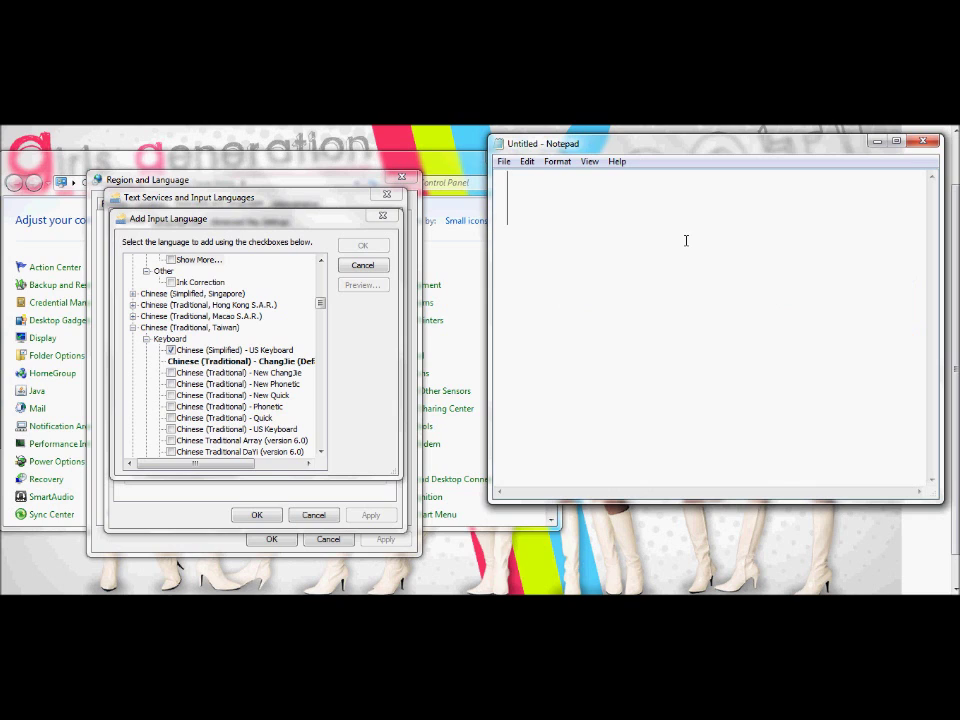
type("now look")
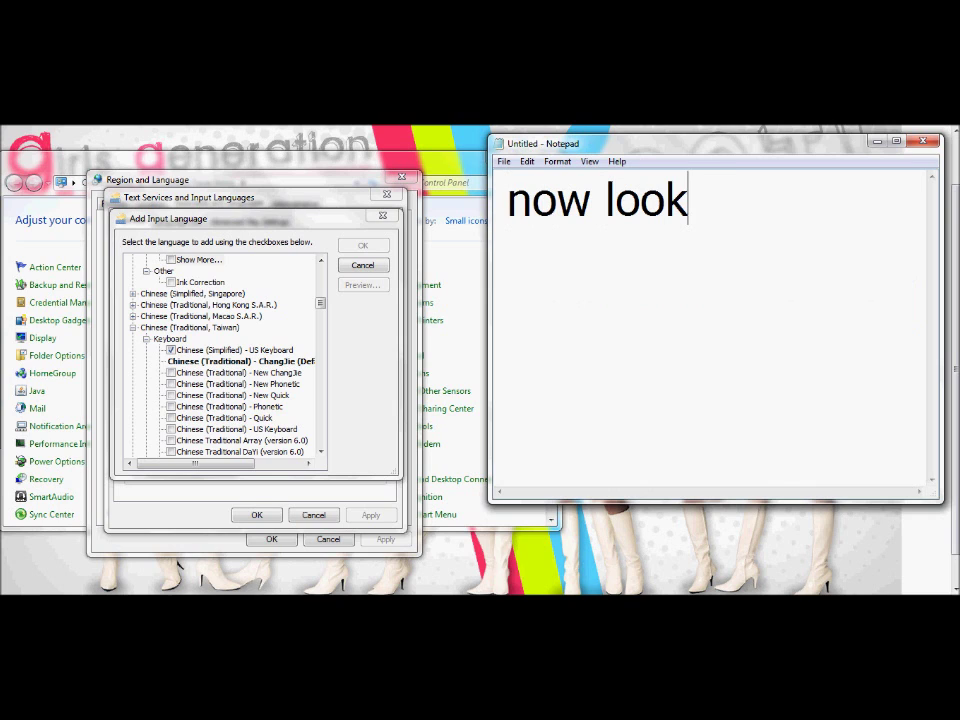
type("around for ")
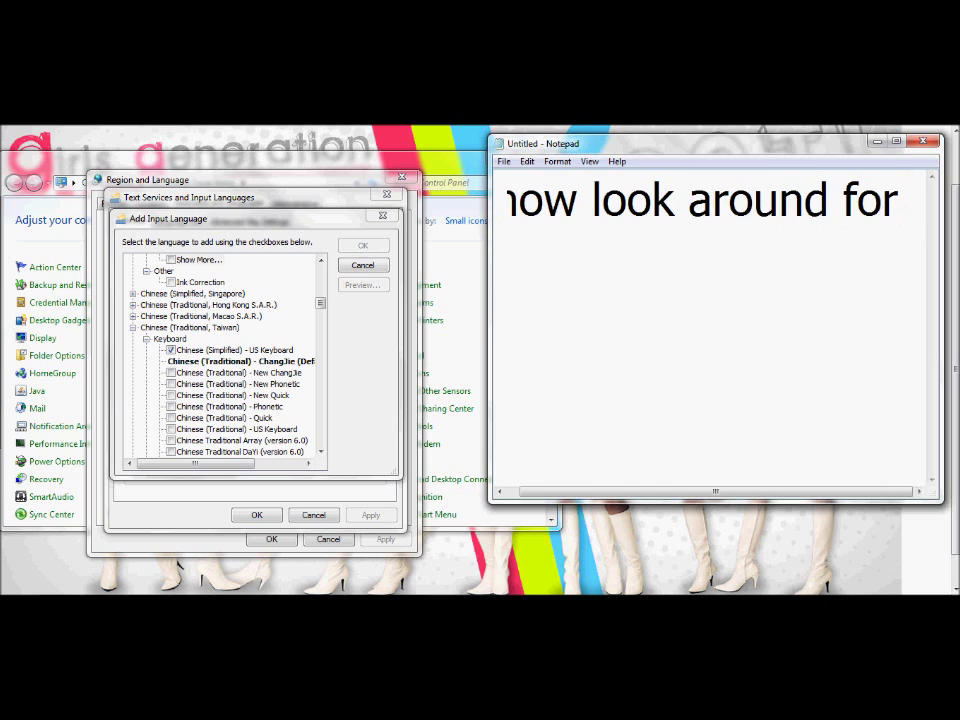
type("chinese")
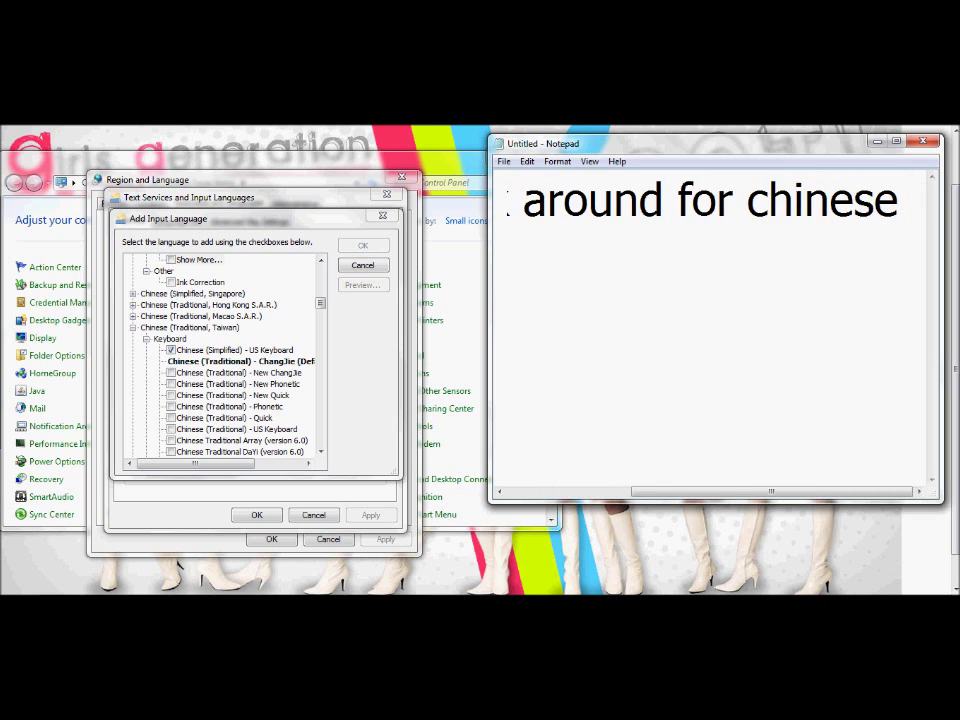
type(" PRC")
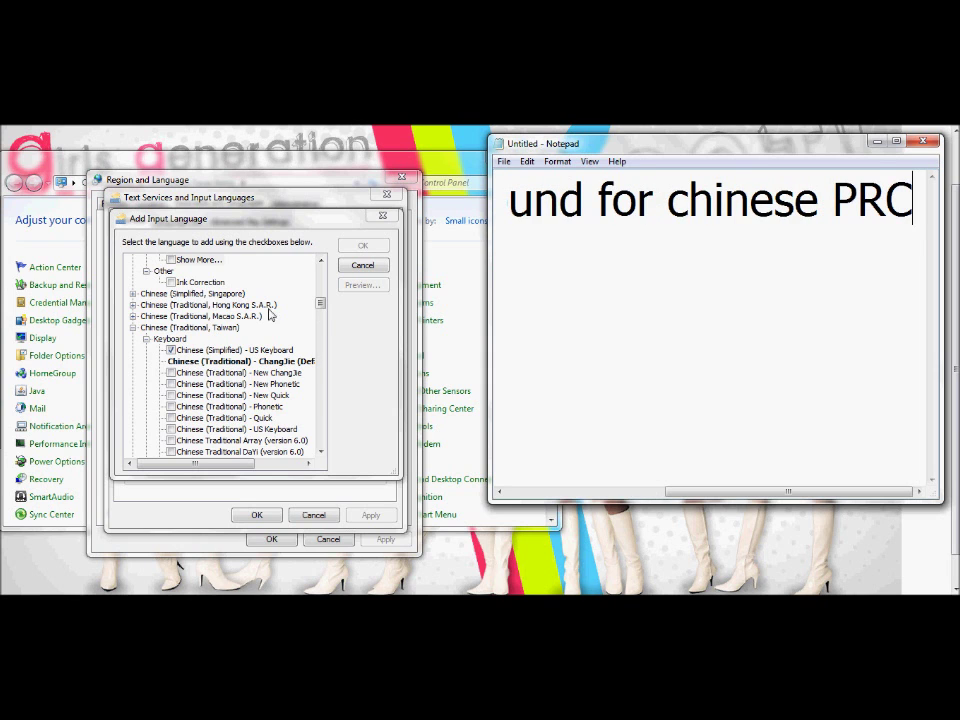
left_click_drag(320, 302, 320, 295)
- Expand Chinese (Simplified, PRC) in Add Input Language to reveal its Microsoft Pinyin keyboards
left_click(160, 329)
double_click(161, 329)
double_click(162, 329)
double_click(163, 330)
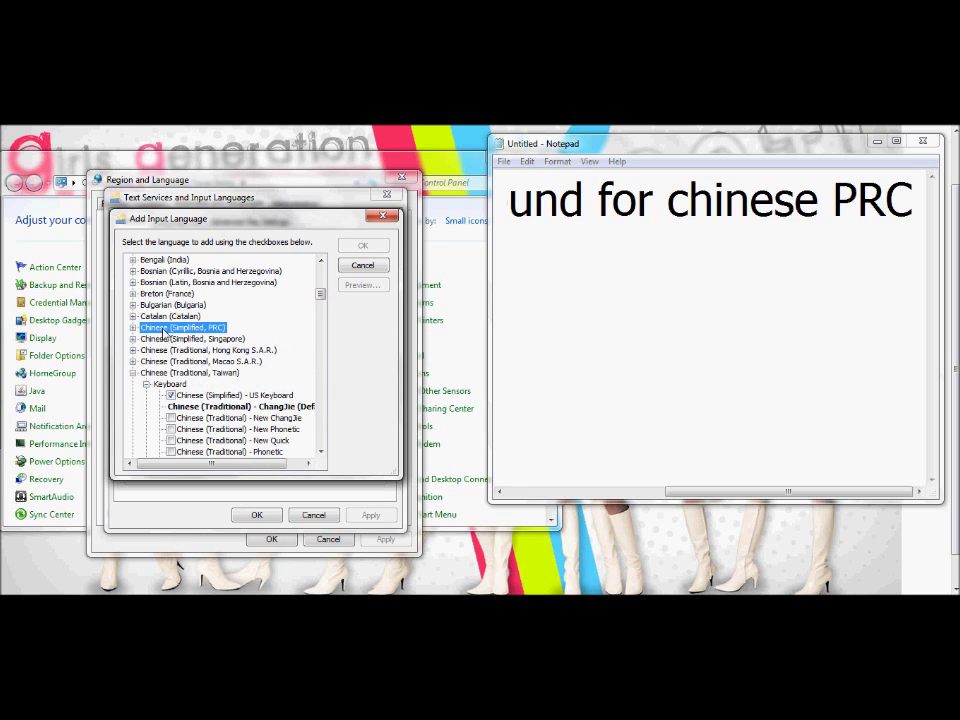
double_click(170, 330)
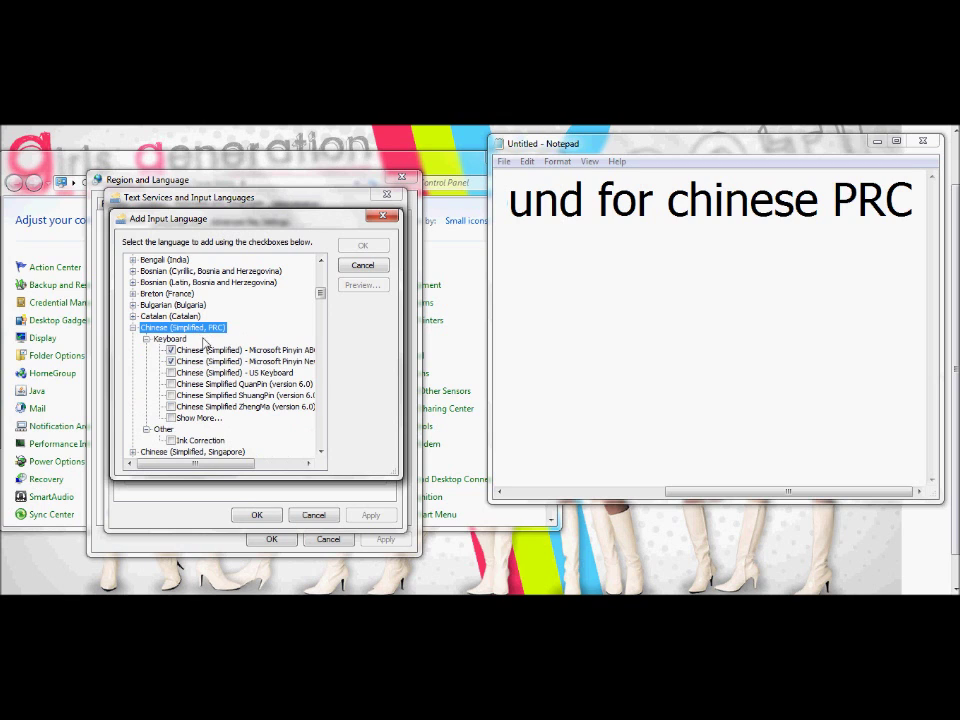
mouse_move(212, 464)
left_mouse_down()
mouse_move(234, 465)
mouse_move(230, 472)
left_mouse_up()
- Type and erase side remarks in the note about primary school children, SCHOOL, CHINESE, korean and 'no jks'
left_click(619, 302)
key("ctrl+a")
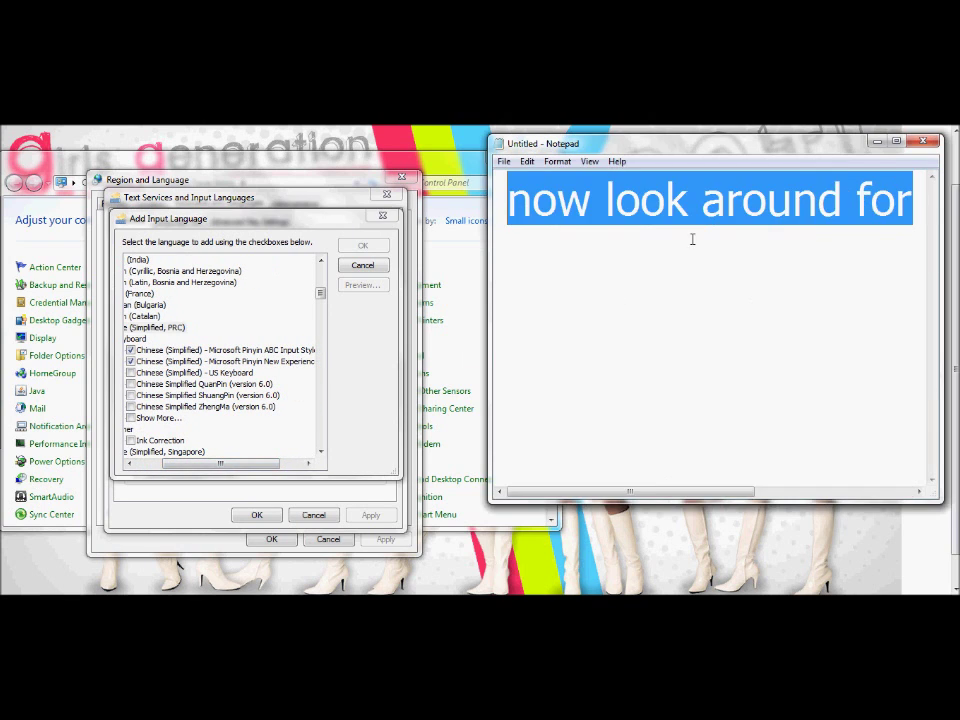
type("oh and ")
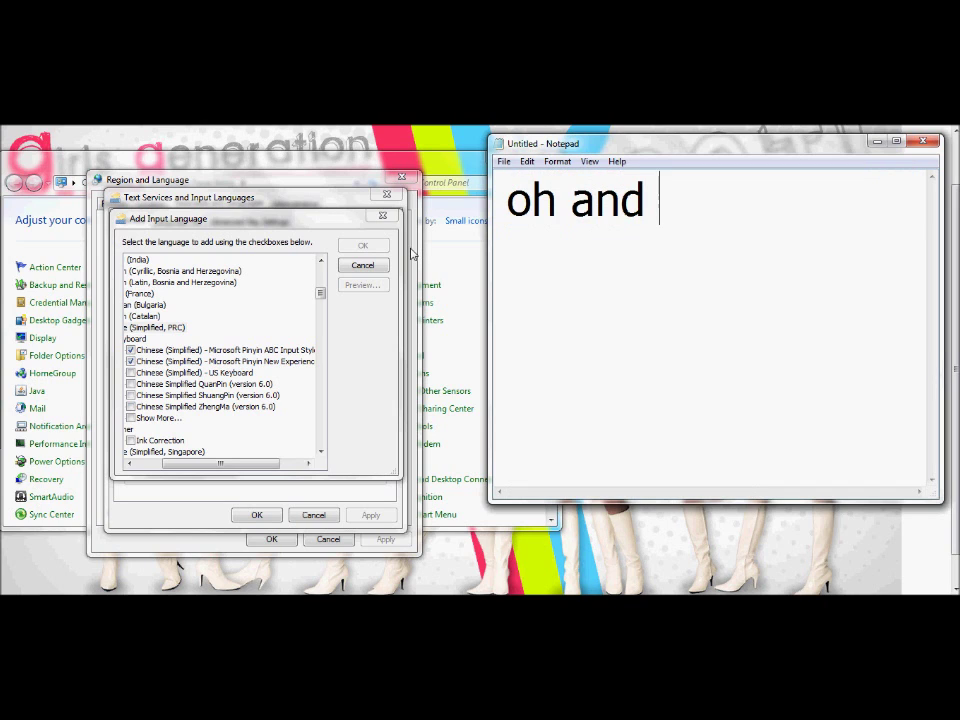
type("BTW this is for")
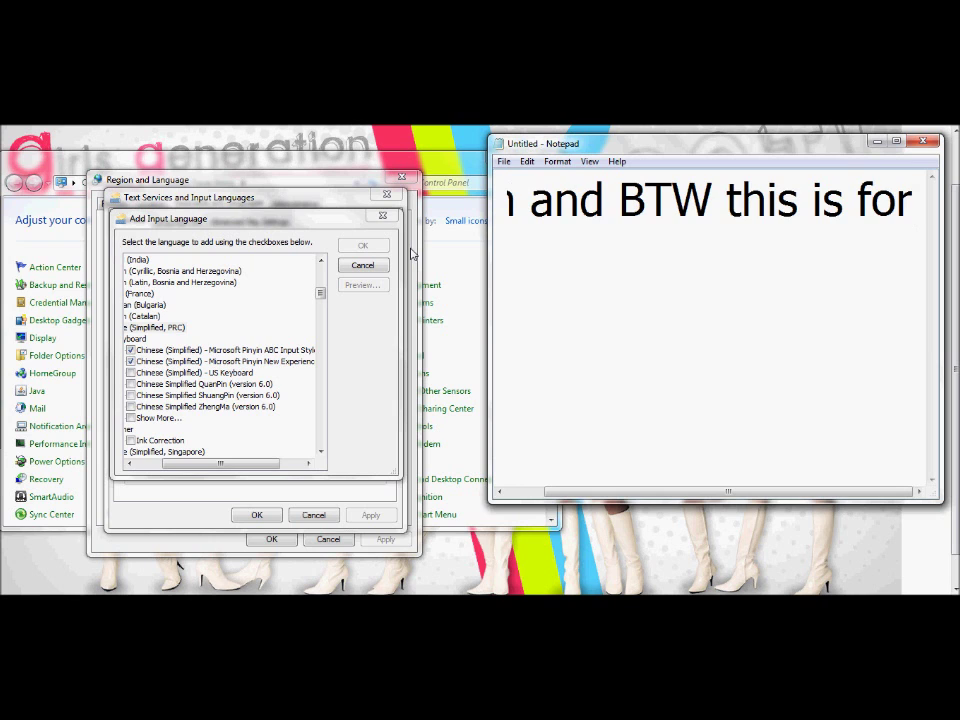
type(" chines")
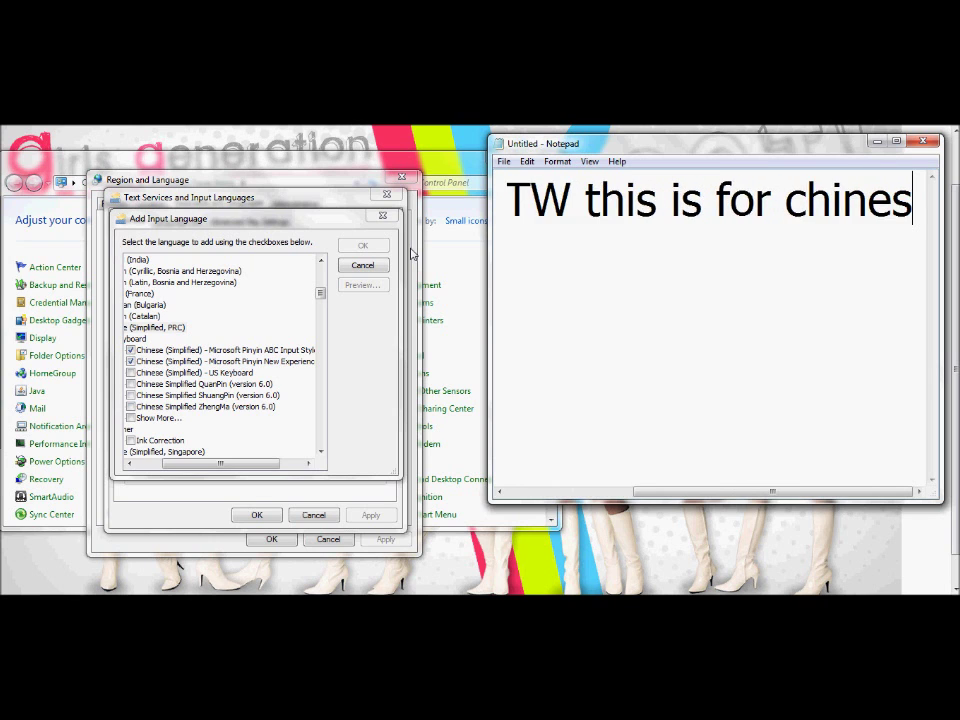
type("e and primary ")
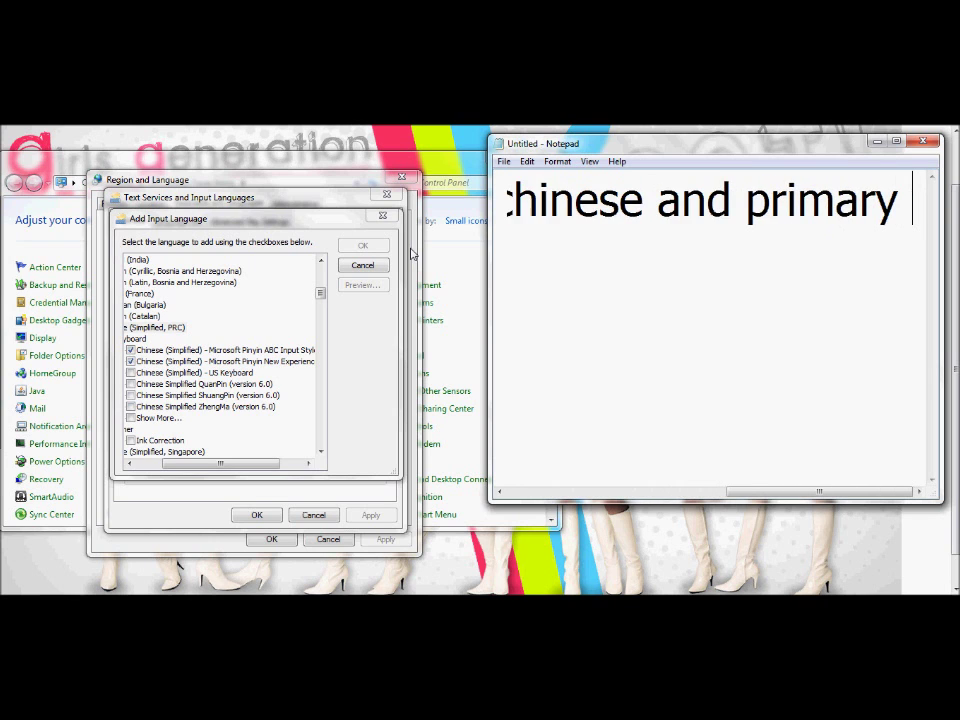
type("school c")
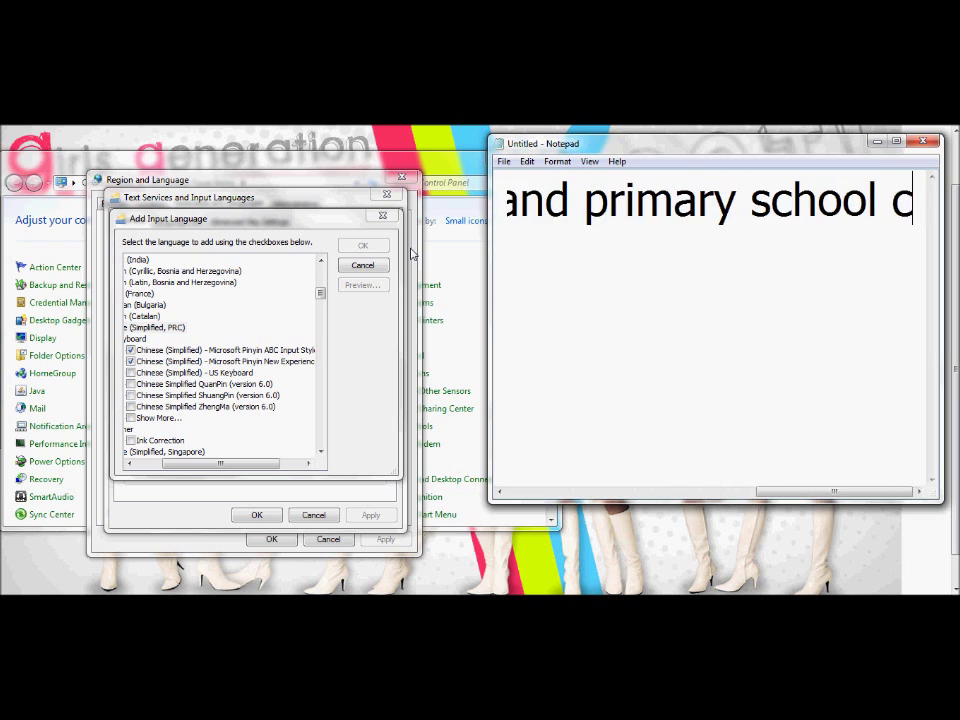
type("hildren,")
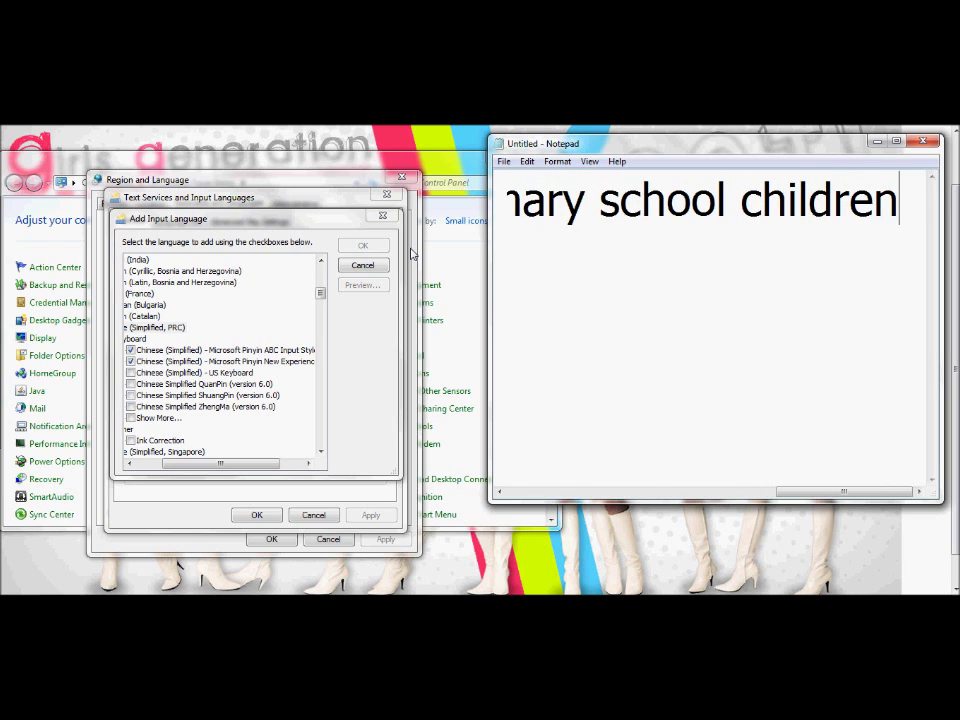
key("ctrl+a")
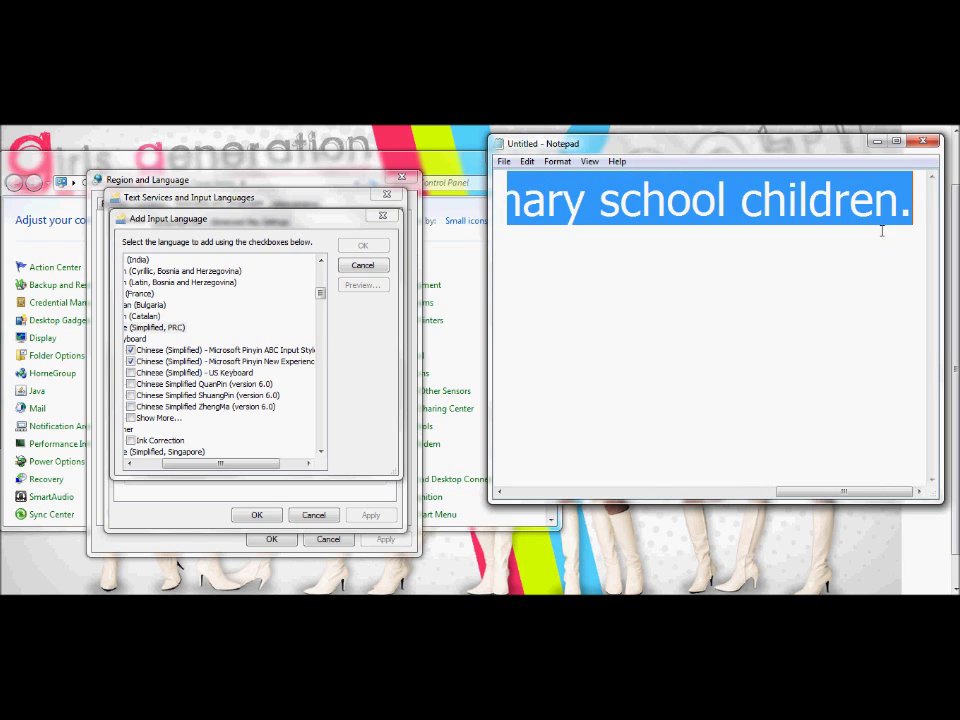
key("Delete")
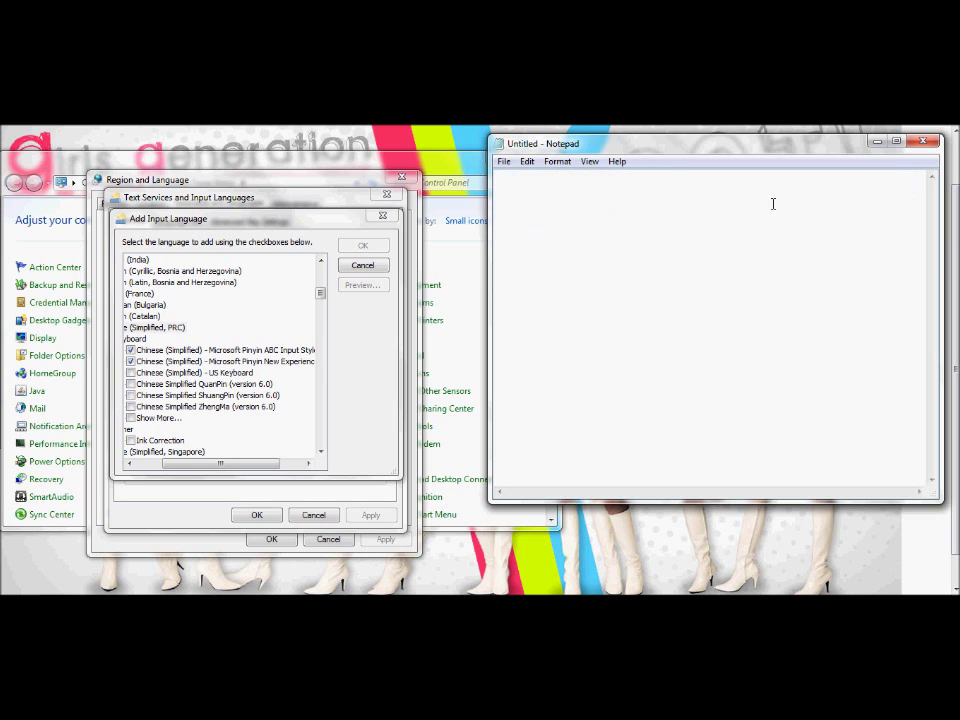
type("SCHOOL")
key("BackSpace")
key("BackSpace")
key("BackSpace")
key("BackSpace")
key("BackSpace")
key("BackSpace")
type("CHINESE!!]")
key("BackSpace")
key("BackSpace")
key("BackSpace")
key("BackSpace")
key("BackSpace")
key("BackSpace")
key("BackSpace")
key("BackSpace")
key("BackSpace")
key("BackSpace")
type("korean...")
key("BackSpace")
key("BackSpace")
key("BackSpace")
key("BackSpace")
key("BackSpace")
key("BackSpace")
key("BackSpace")
key("BackSpace")
key("BackSpace")
type("no")
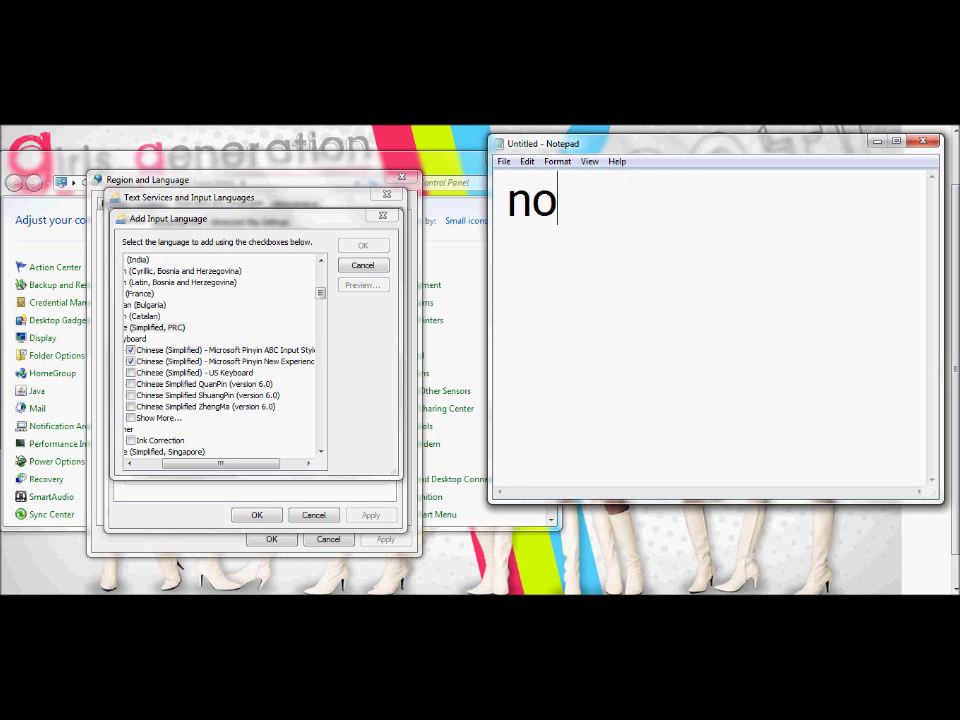
type(" jks")
key("BackSpace")
key("BackSpace")
key("BackSpace")
key("BackSpace")
key("BackSpace")
key("BackSpace")
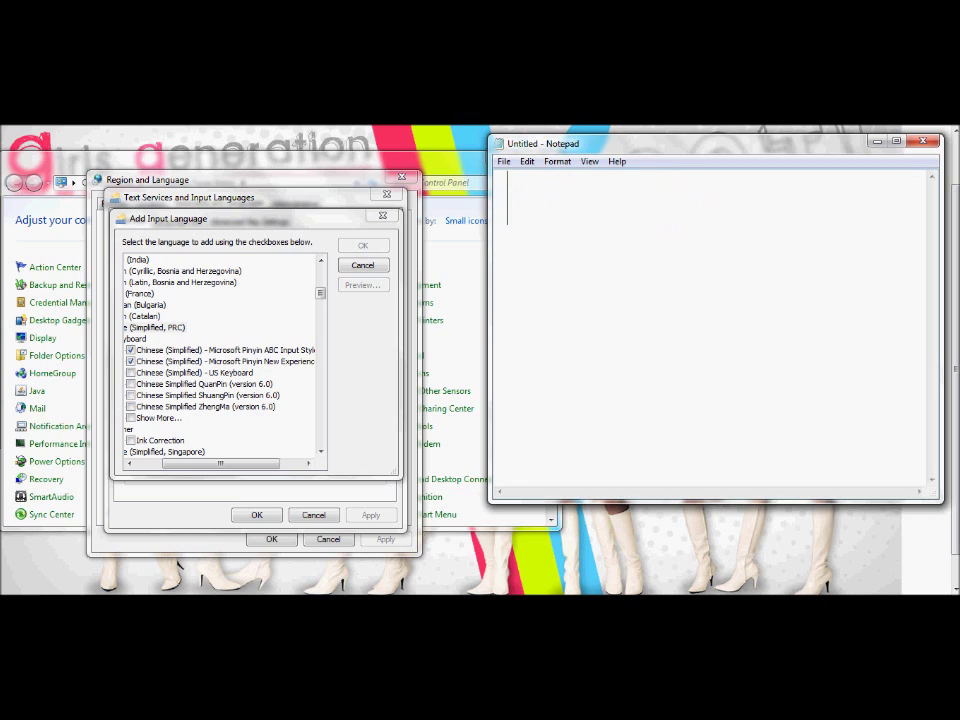
- Write 'now. look for the ones with microsoft.' in the note
type("now.")
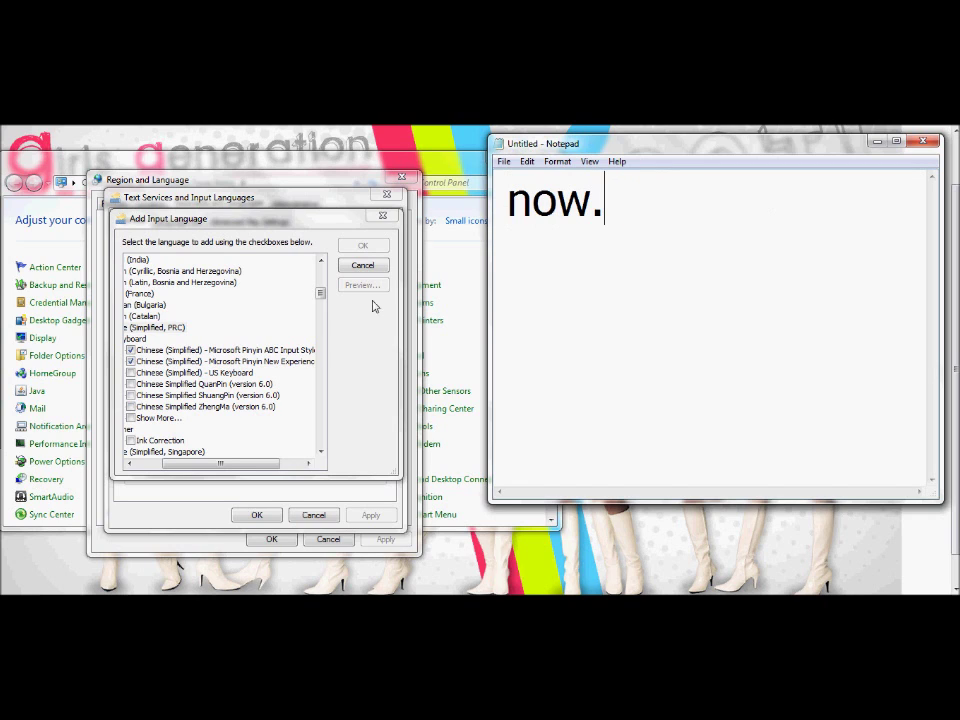
type(" look")
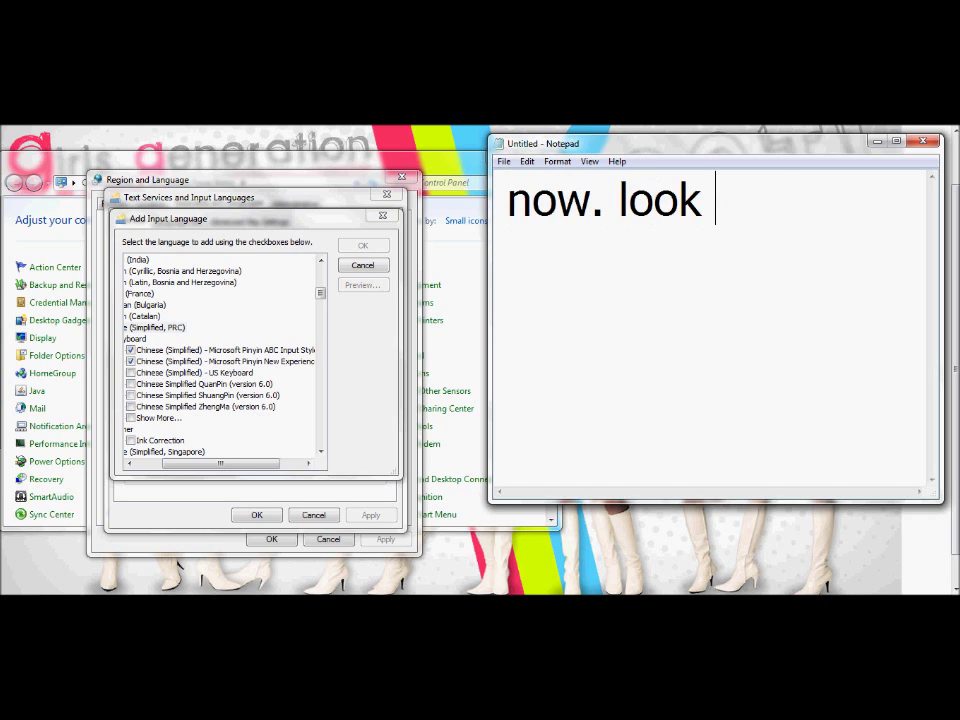
type(" for these")
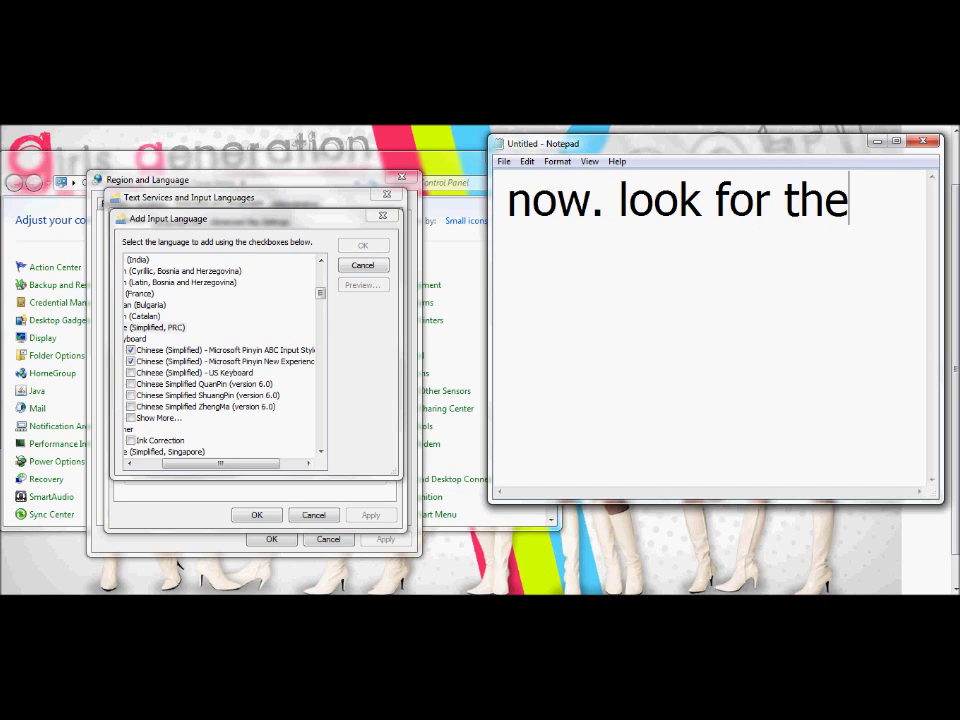
key("BackSpace")
key("BackSpace")
key("BackSpace")
type("e ones with microsoft.")
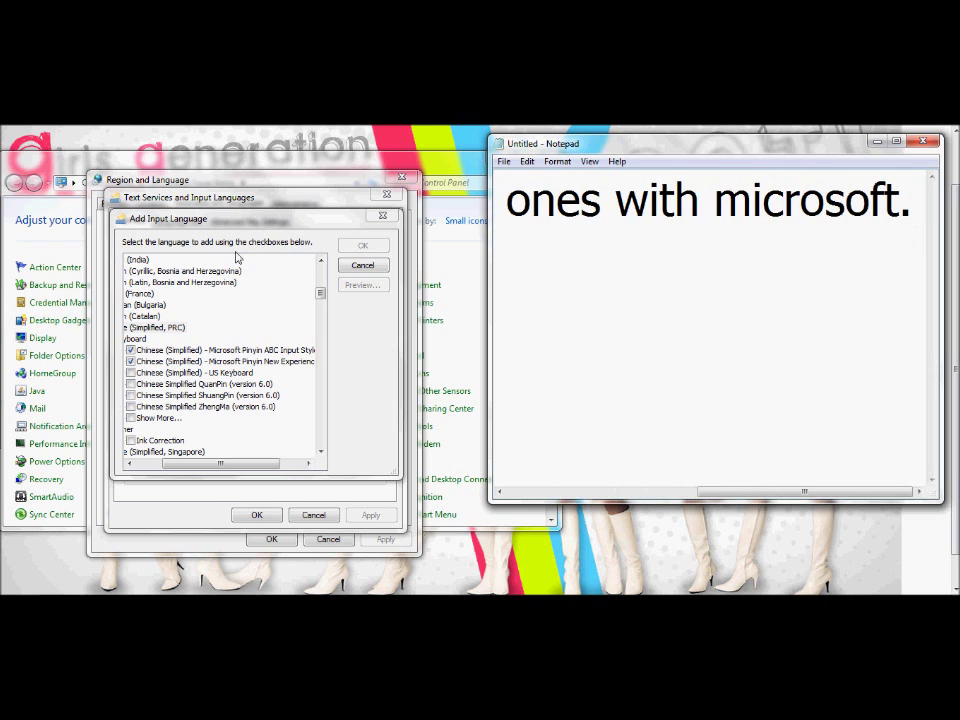
- Tick both Microsoft Pinyin keyboards, ABC Input Style and New Experience, under Chinese (Simplified, PRC)
left_click(203, 351)
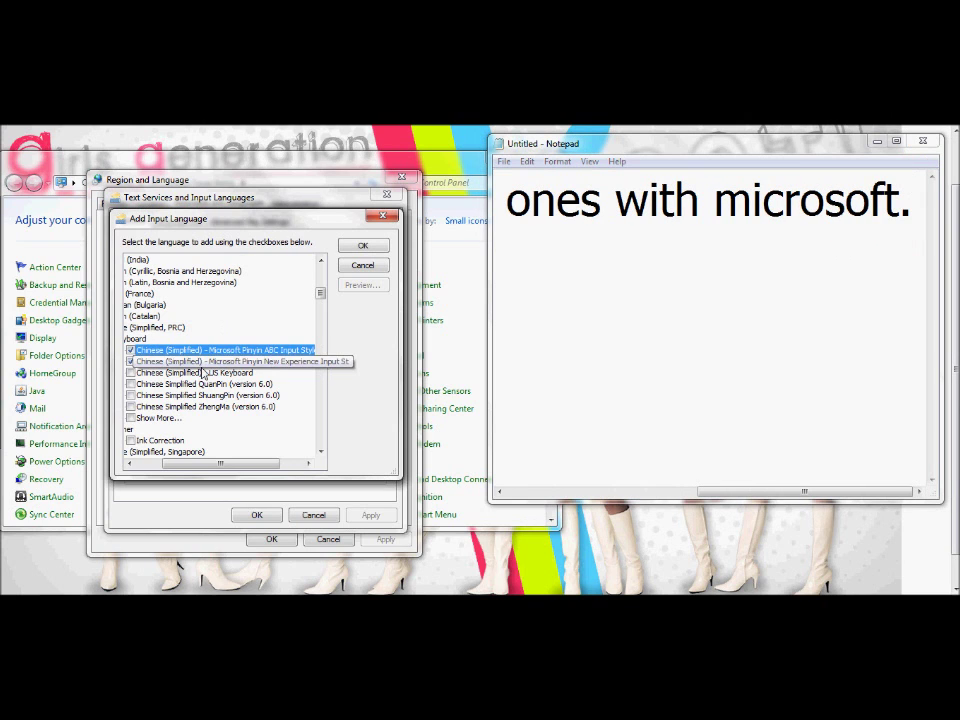
key("space")
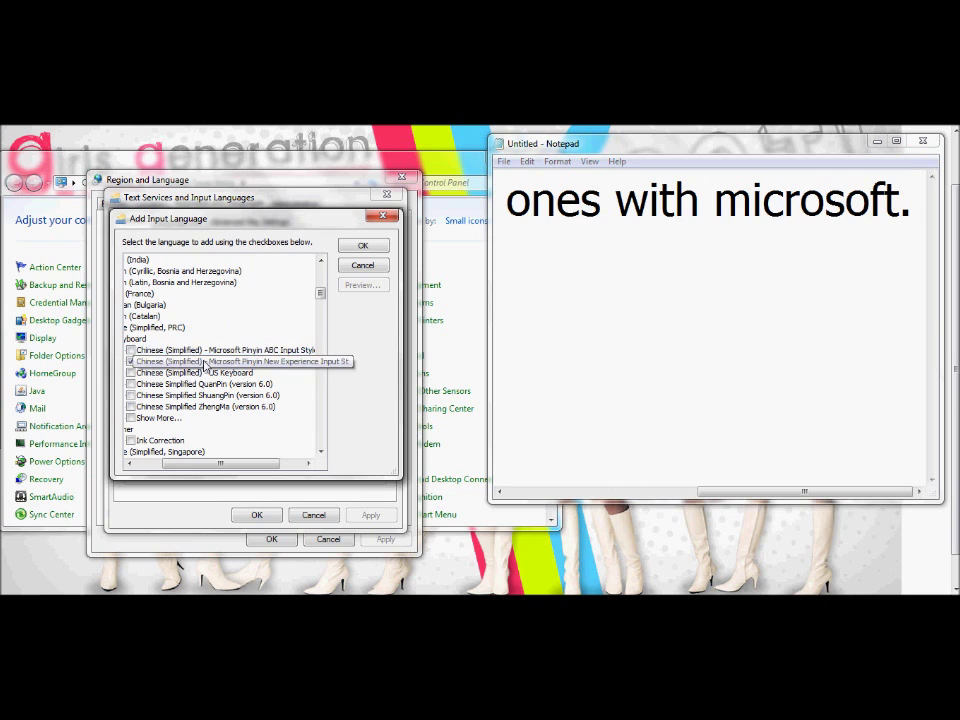
key("space")
key("Down")
key("space")
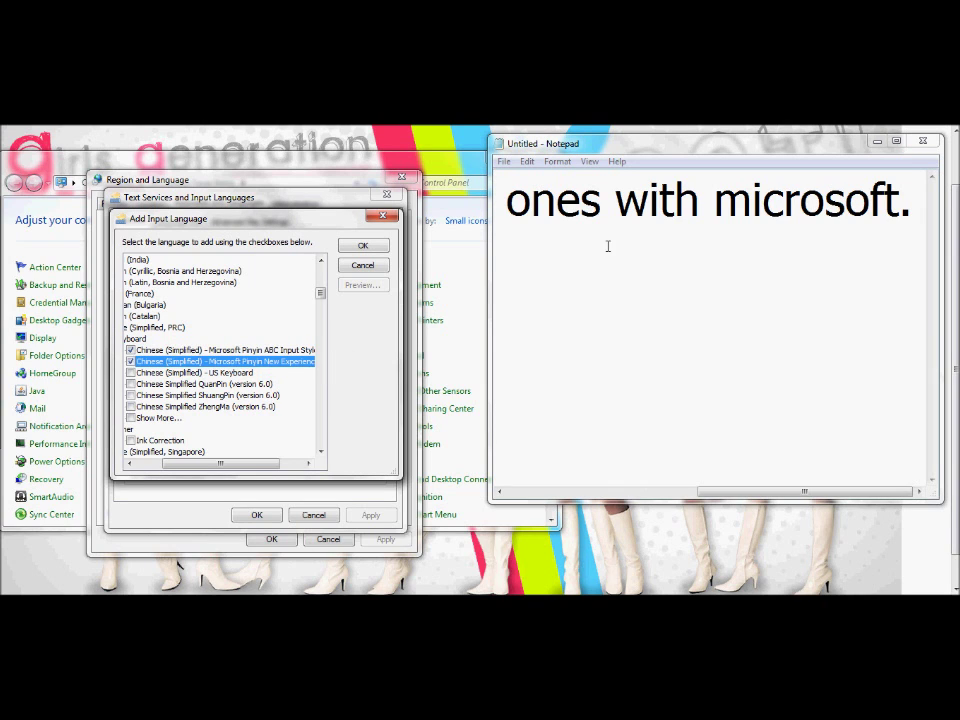
- Add 'the ones i ticked.' to the note, then erase all the note text
left_click(911, 227)
key("Return")
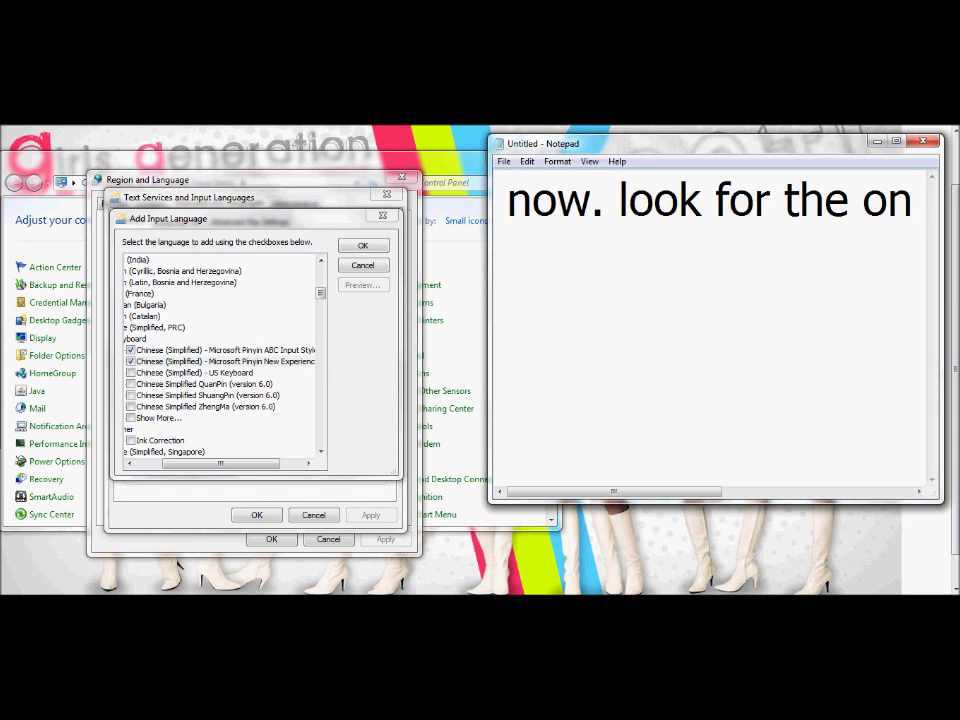
type("the ones i tic")
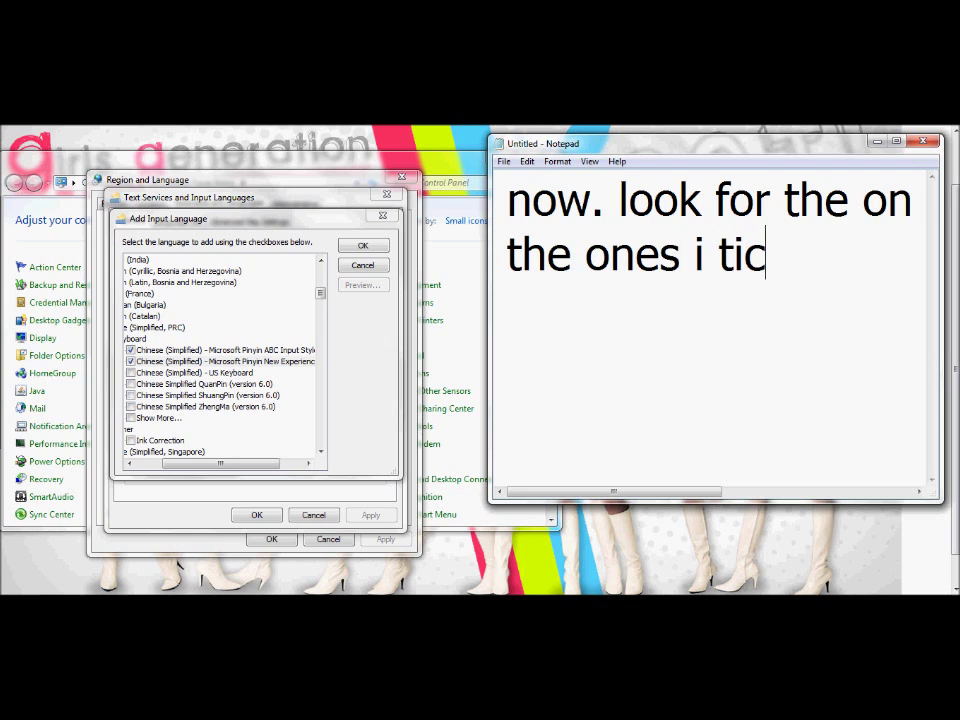
type("ked.")
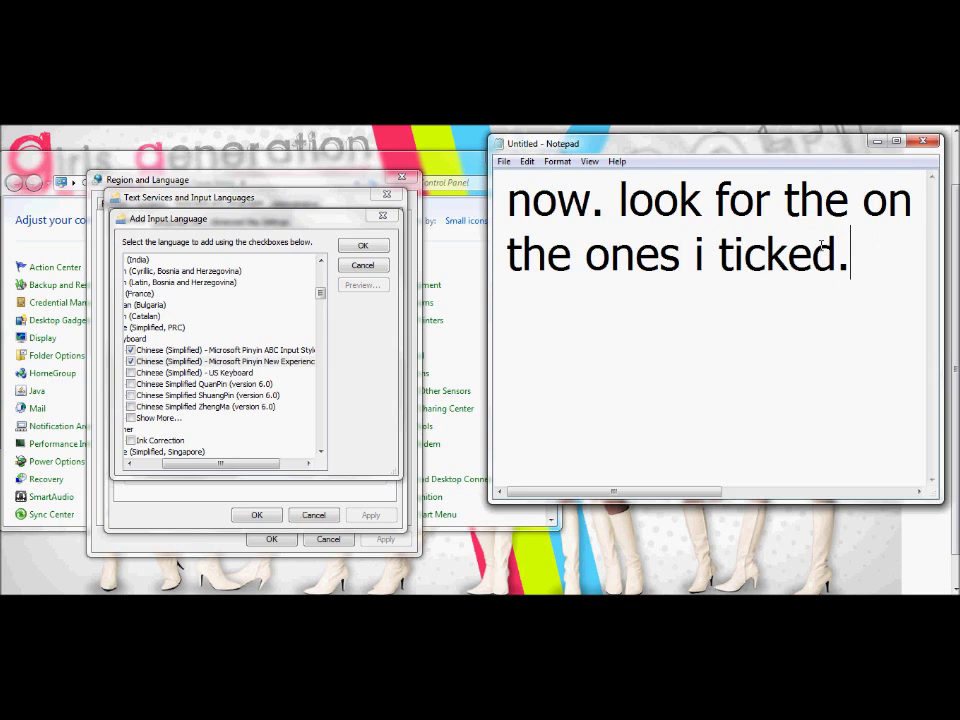
key("ctrl+a")
key("BackSpace")
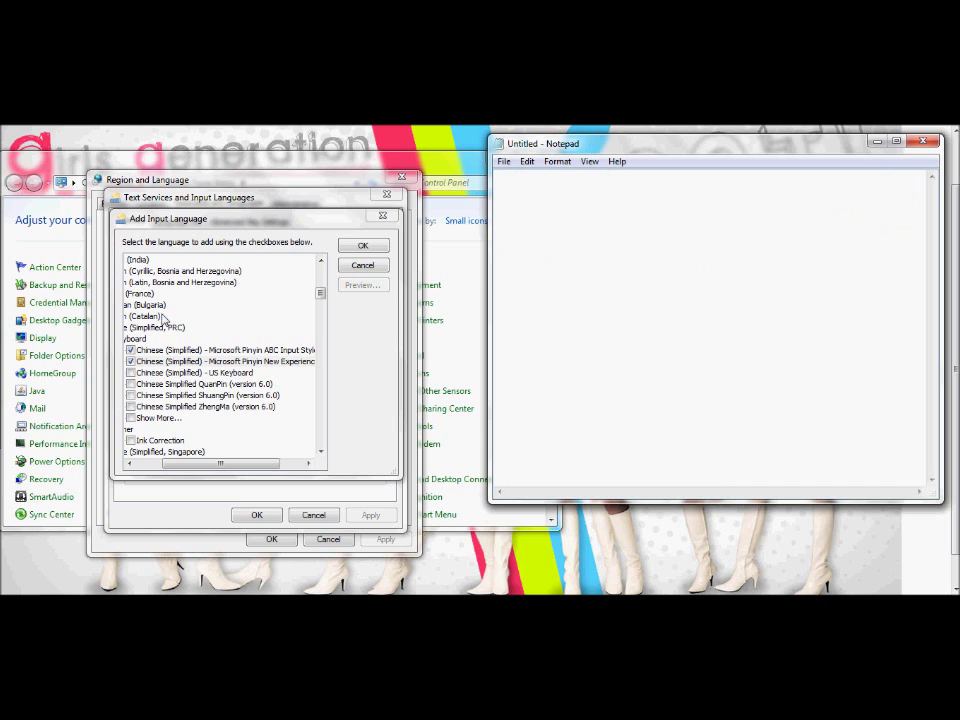
- Type and erase scratch remarks like 'idk which ones are the real ones... just click both in case'
type("now make")
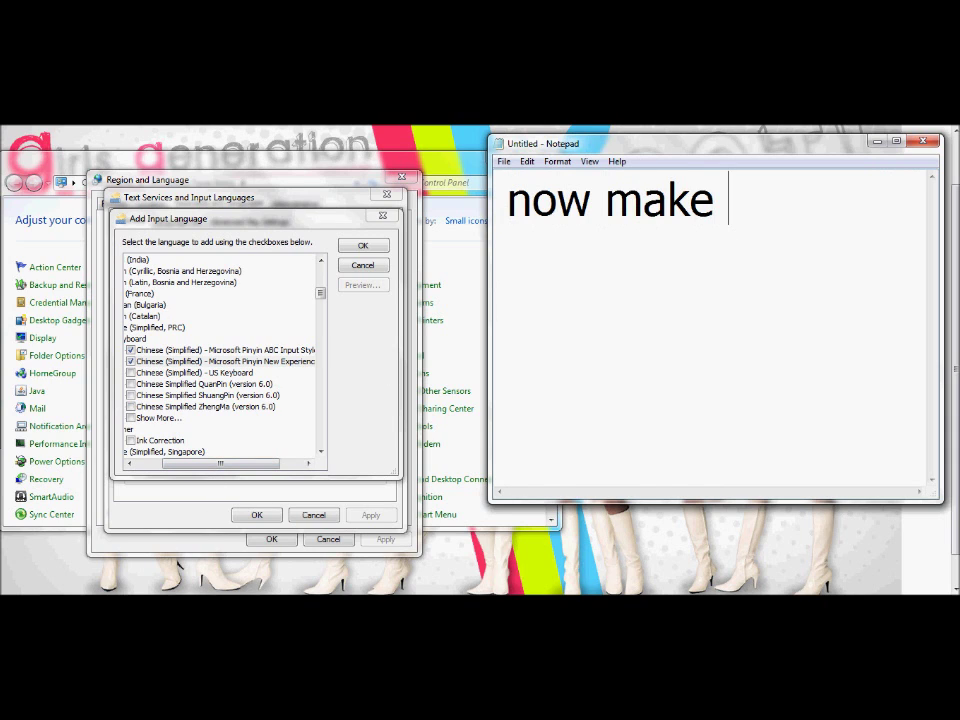
key("BackSpace")
key("BackSpace")
key("BackSpace")
key("BackSpace")
key("BackSpace")
key("BackSpace")
key("BackSpace")
key("BackSpace")
type("idk w")
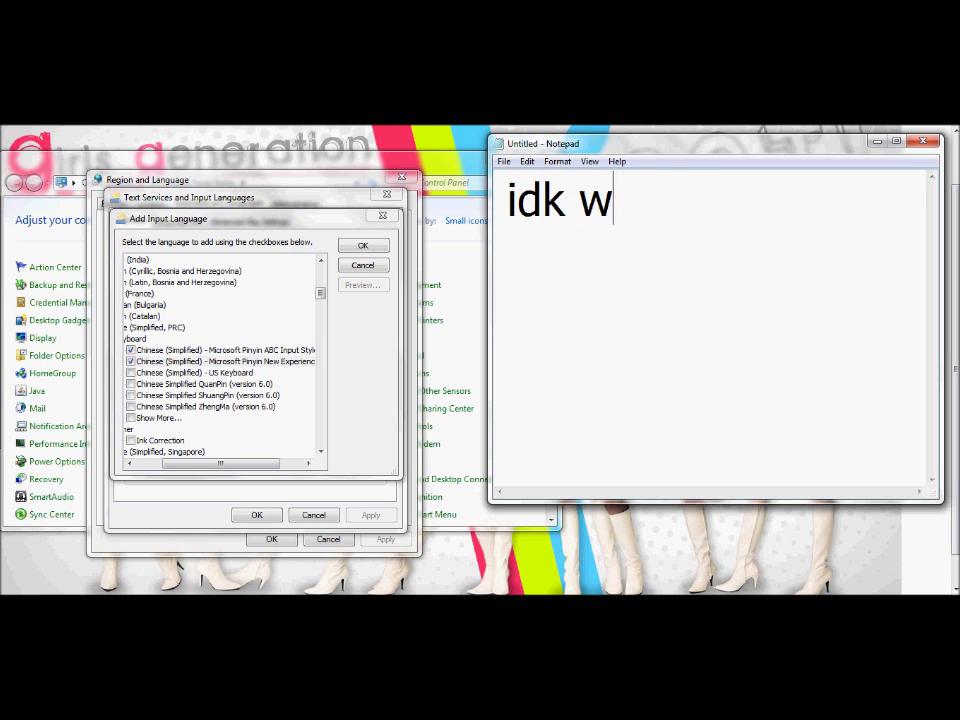
type("hich ones ")
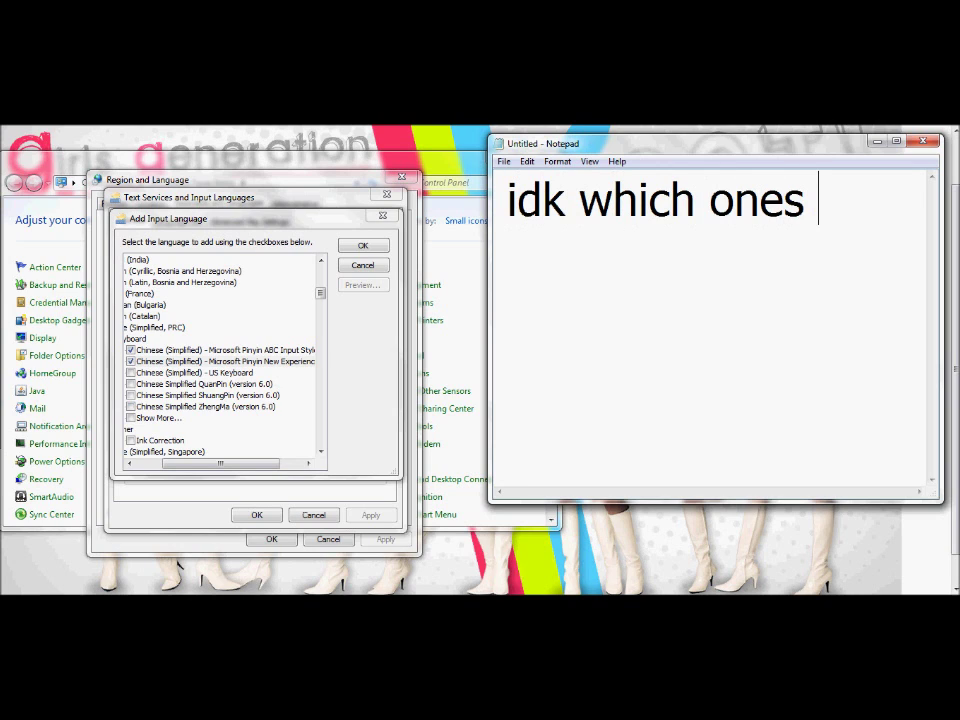
type("are the")
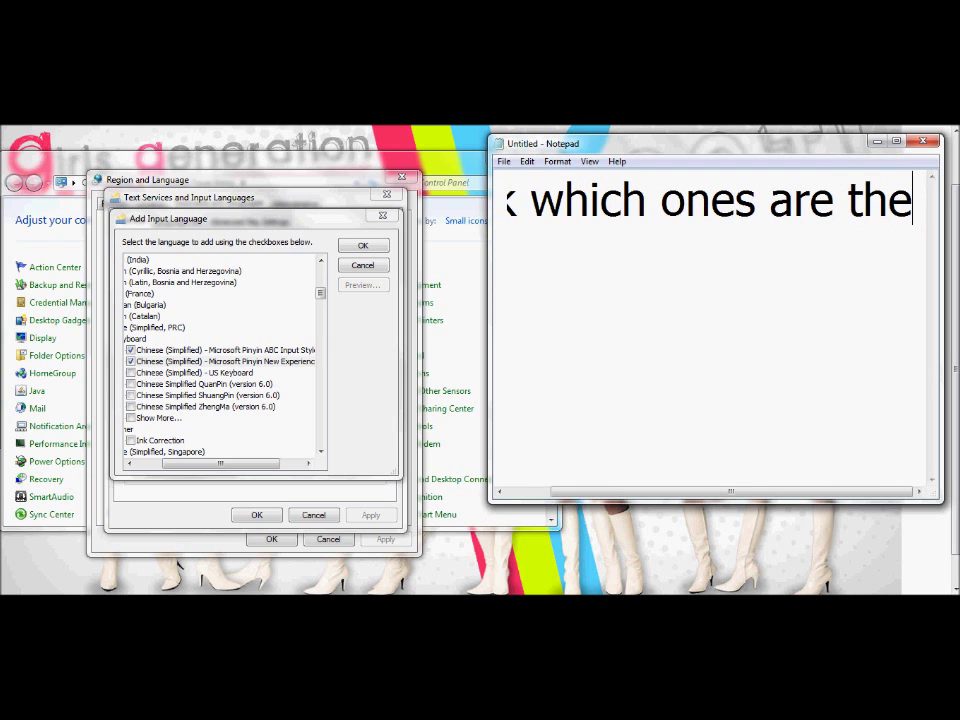
type(" the rea")
key("ctrl+a")
key("Delete")
type("l ones.")
type(" or one.")
type(" just click b")
type("oth ")
type("in ")
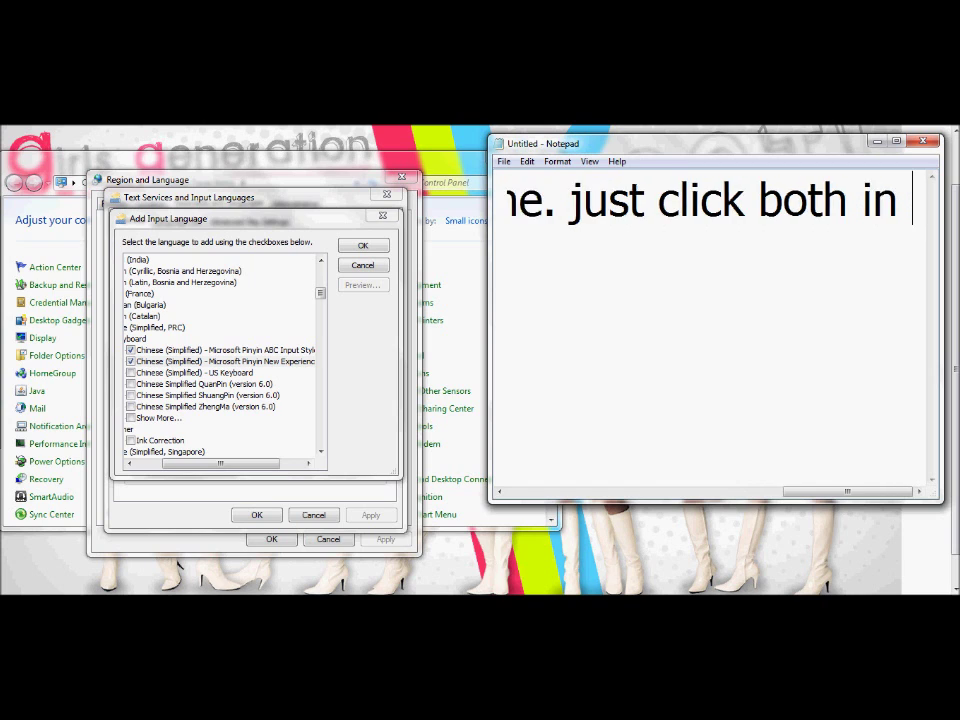
type("case....................")
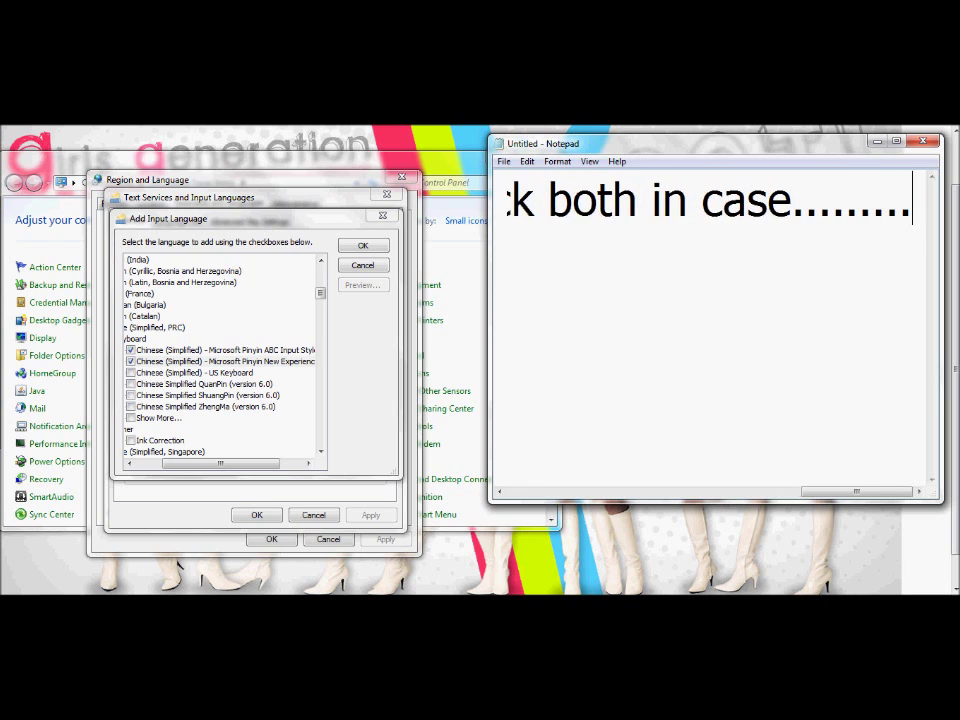
type("...........")
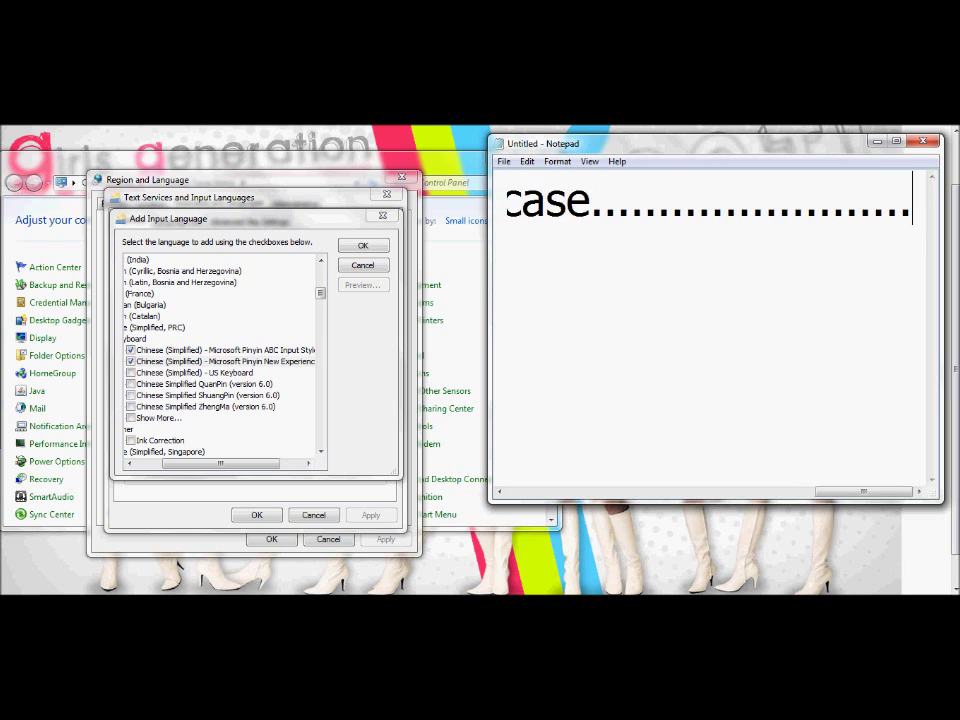
key("ctrl+a")
key("BackSpace")
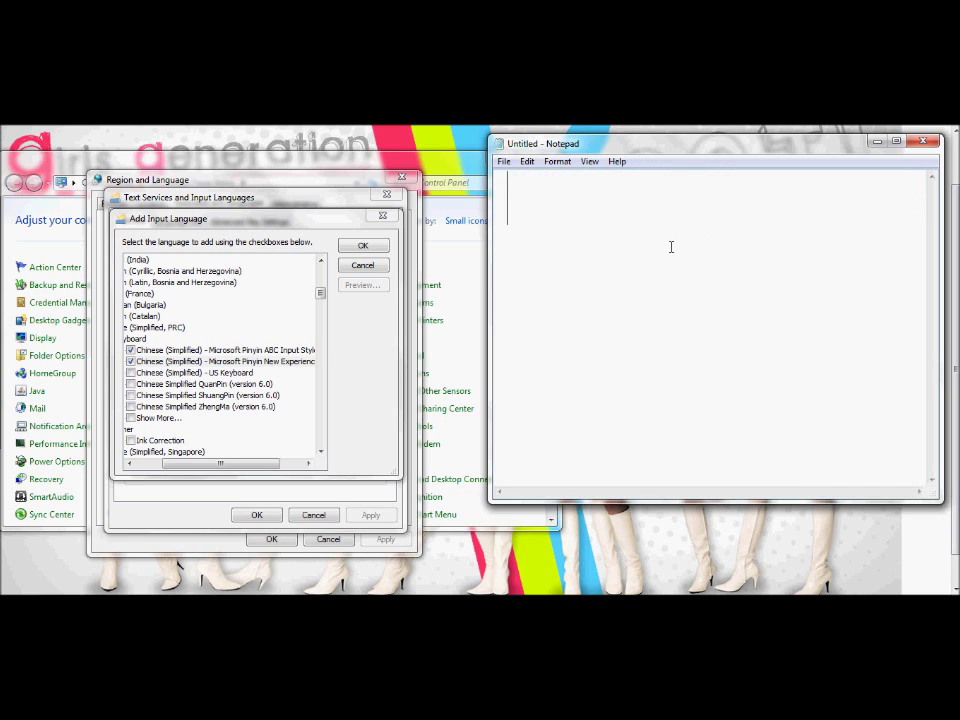
- Write 'so after you did that,' with 'press OK' on the next line
type("so after ")
type("you")
key("BackSpace")
type("ou did that,")
key("Return")
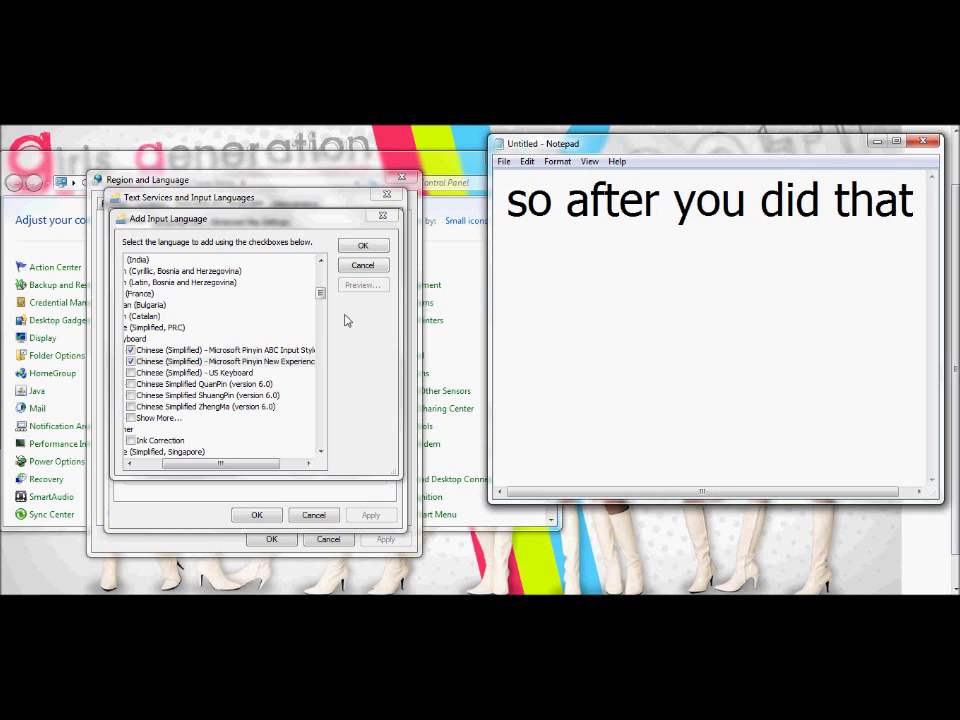
type("press OK")
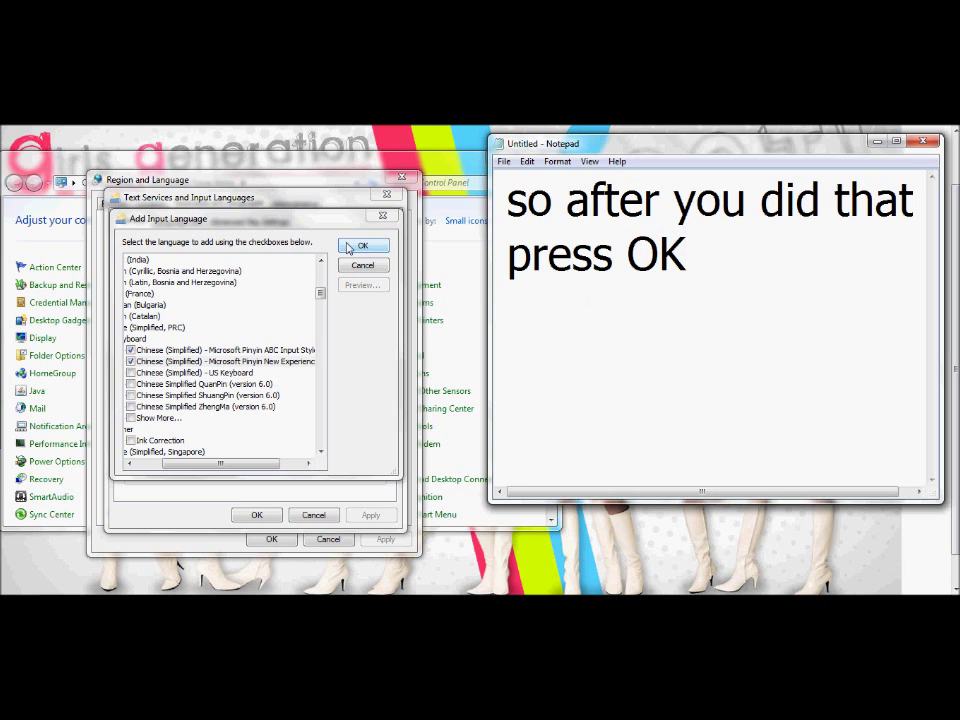
- Confirm adding the ticked Chinese Pinyin keyboards, then clear the whole Notepad note
left_click(364, 246)
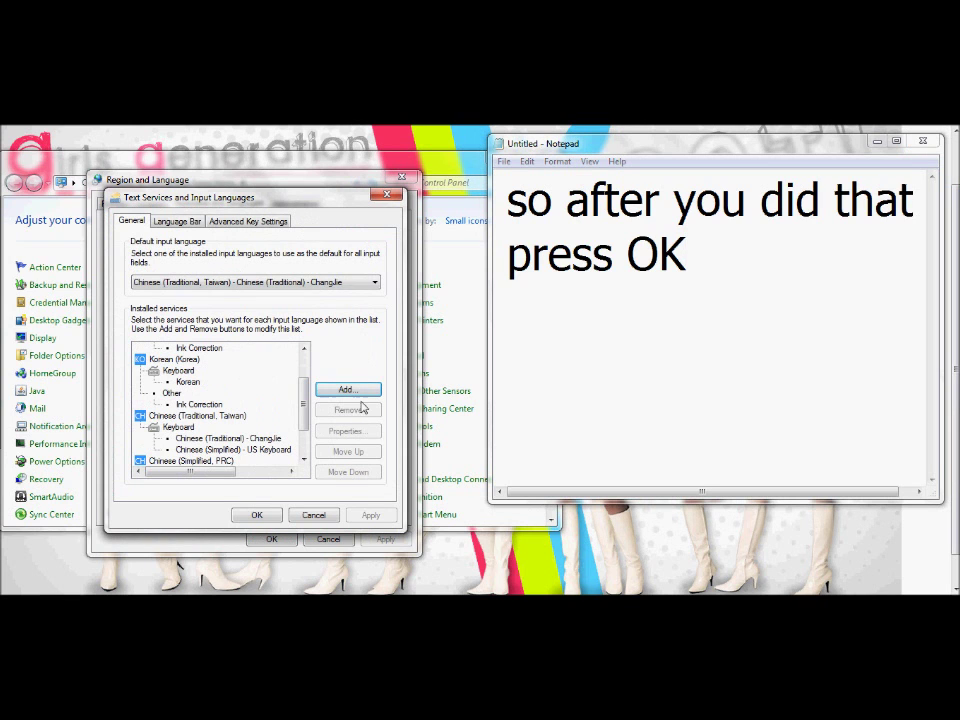
double_click(699, 288)
key("ctrl+a")
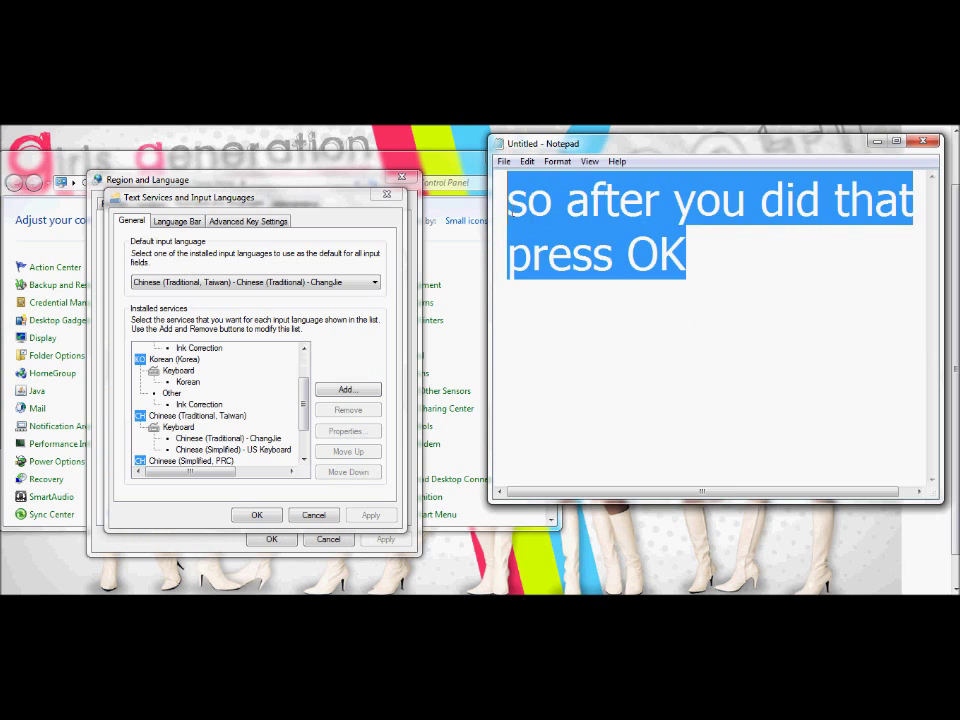
key("Delete")
- Draft and discard an example note, then type 'good i thinkso just close all that. or press o'
type("now u")
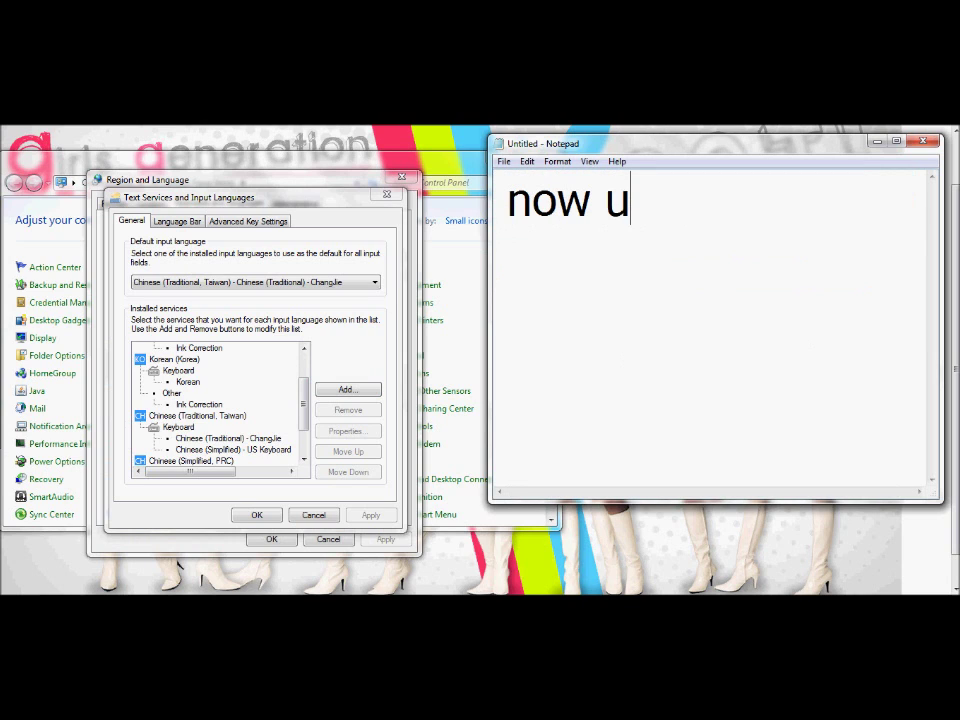
type(" should be")
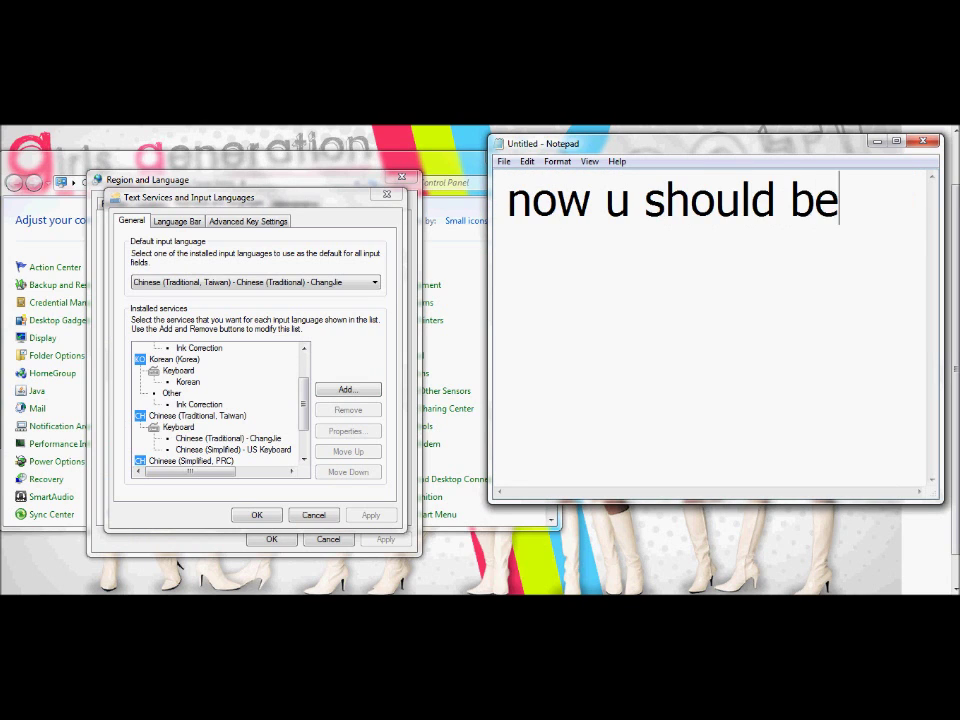
type(" done i ")
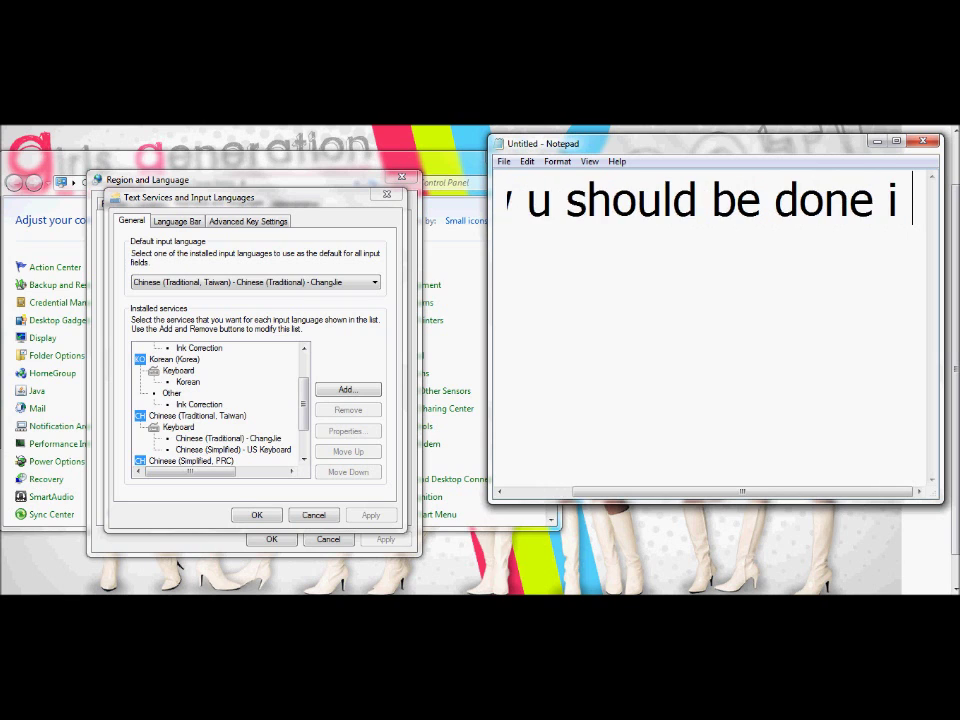
type("show you exampb")
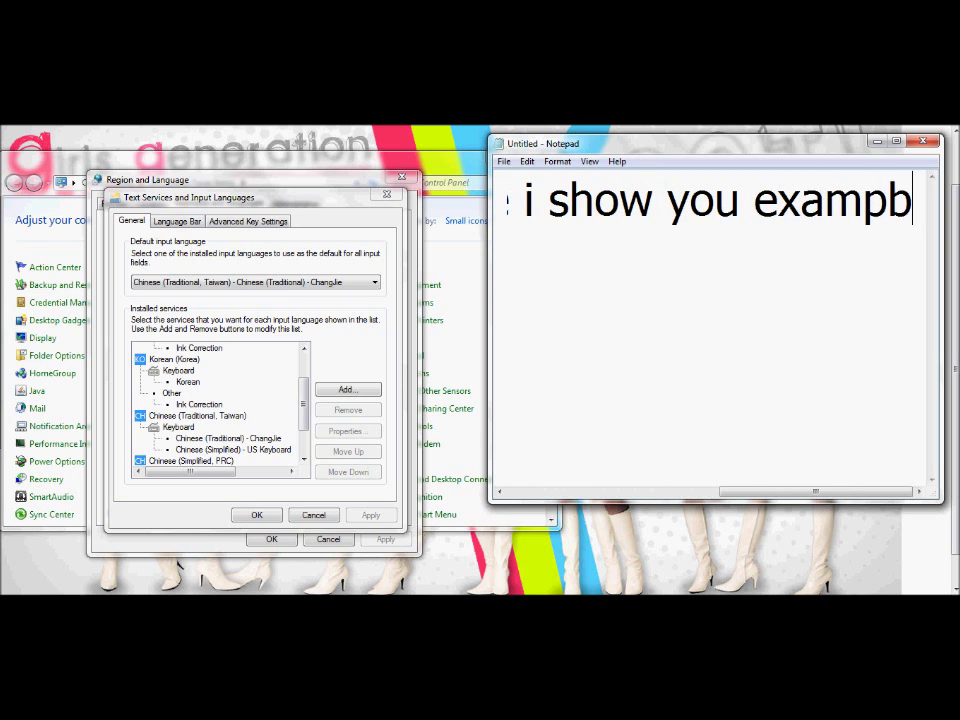
key("BackSpace")
type("le???")
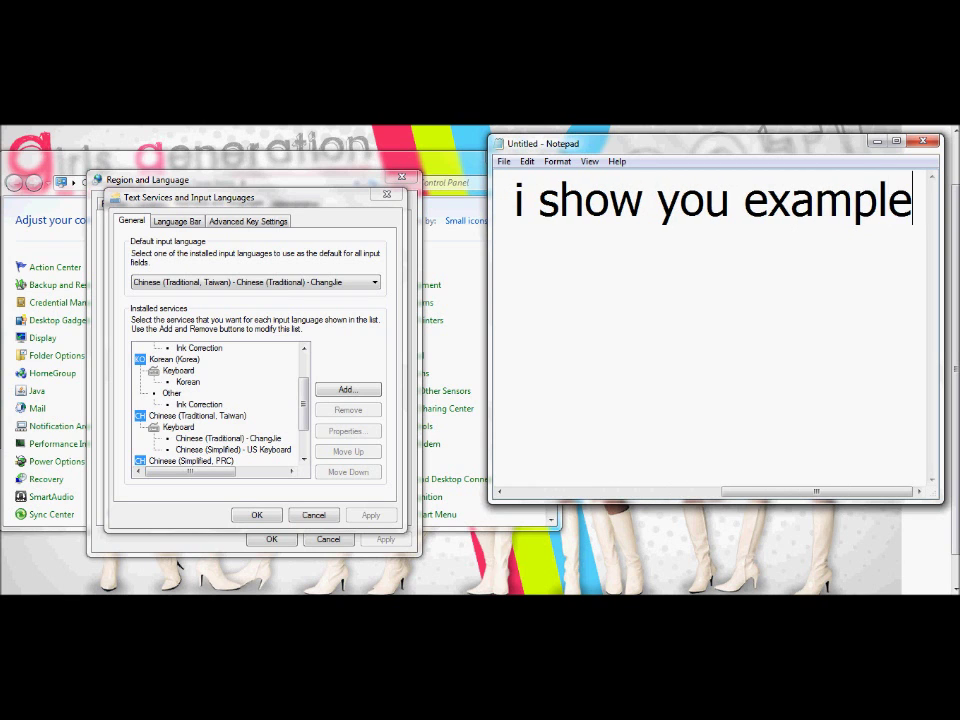
key("BackSpace")
key("BackSpace")
key("BackSpace")
key("BackSpace")
key("BackSpace")
key("BackSpace")
key("BackSpace")
key("BackSpace")
key("BackSpace")
key("BackSpace")
key("BackSpace")
key("BackSpace")
key("BackSpace")
key("BackSpace")
key("BackSpace")
key("BackSpace")
key("BackSpace")
key("BackSpace")
key("BackSpace")
key("BackSpace")
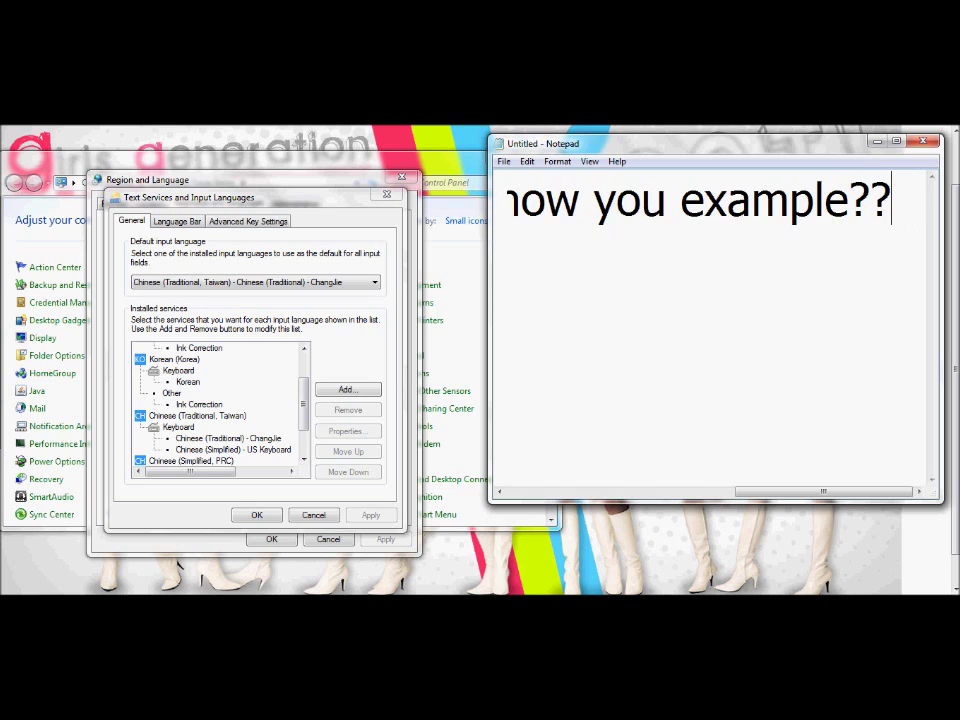
key("BackSpace")
type("now")
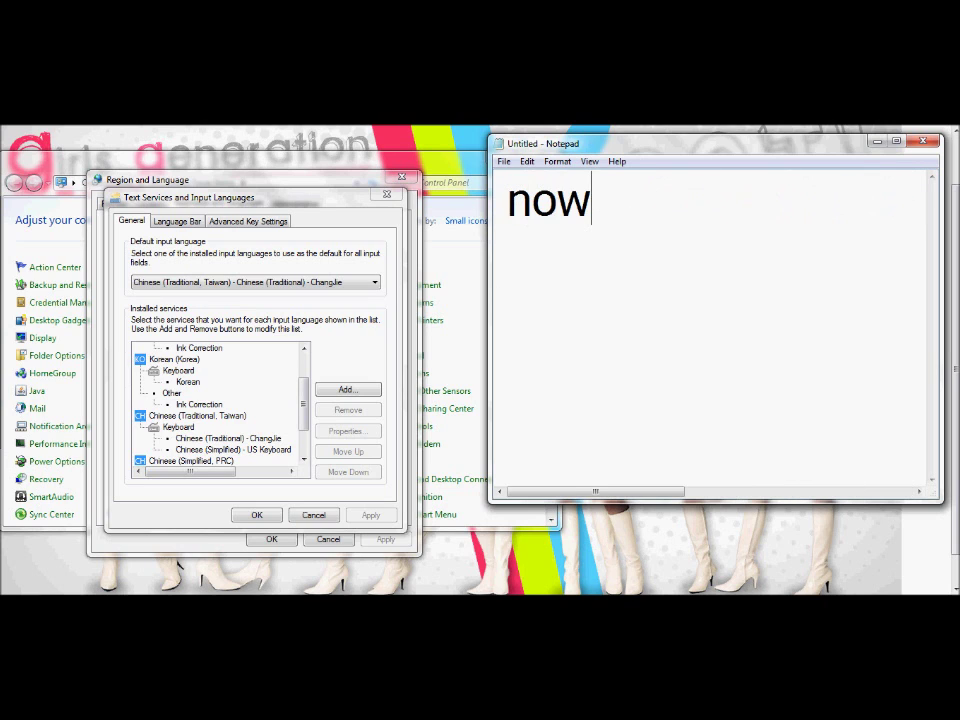
key("BackSpace")
key("BackSpace")
key("BackSpace")
type("go")
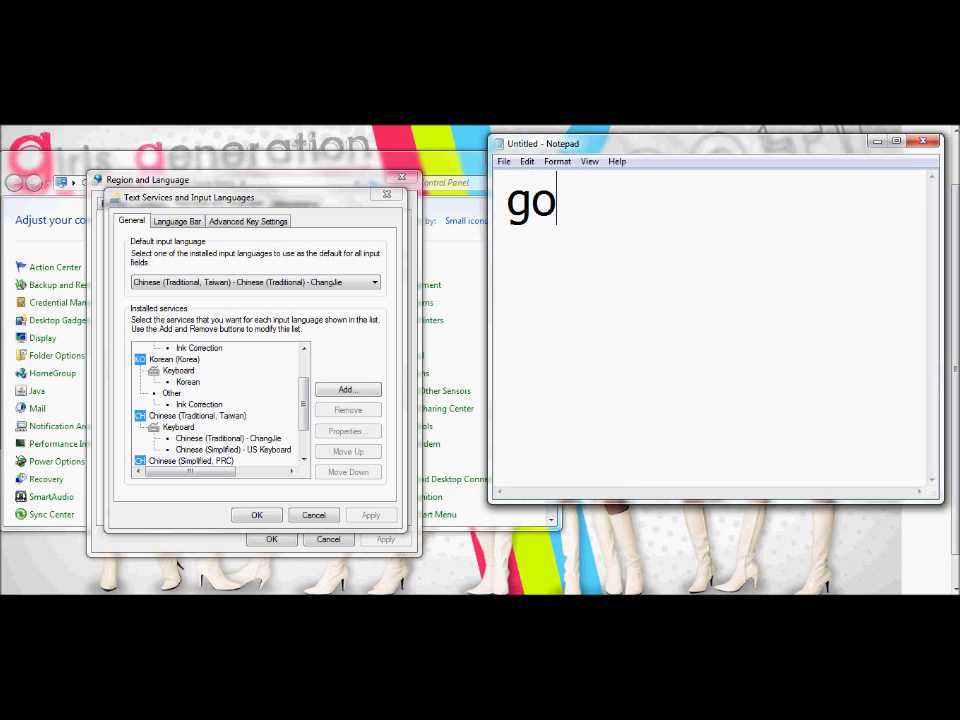
type("od i think.")
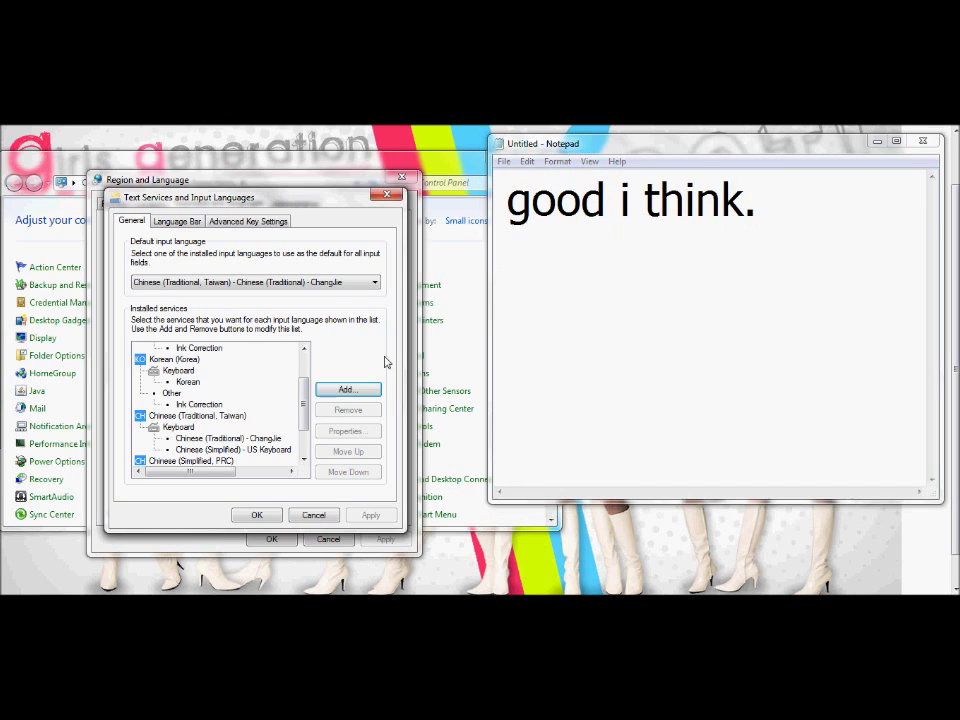
type("so ")
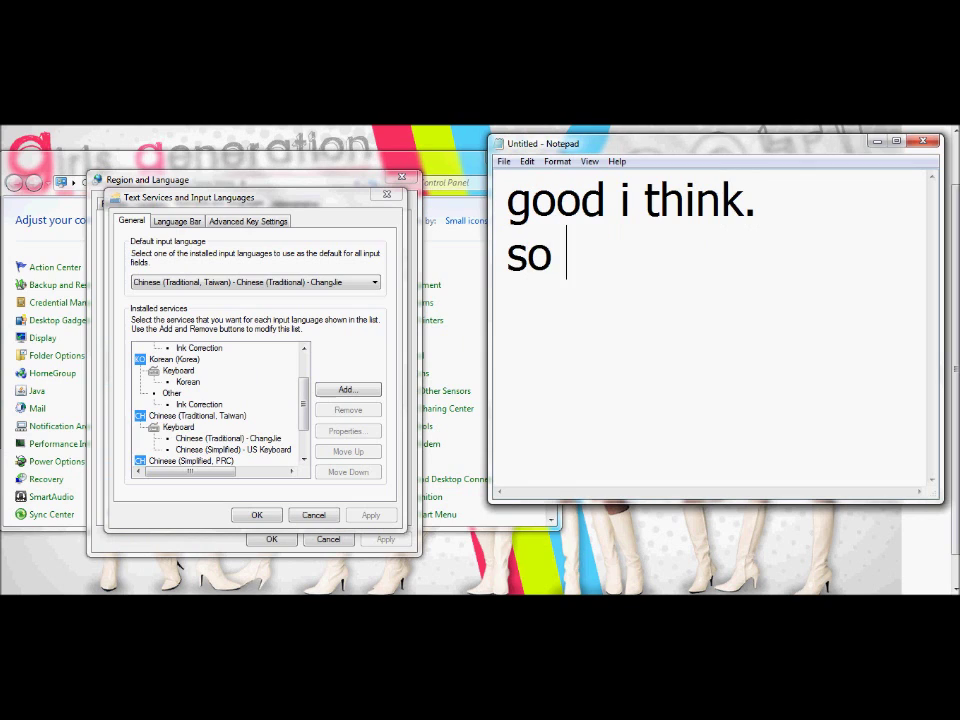
type("just clos")
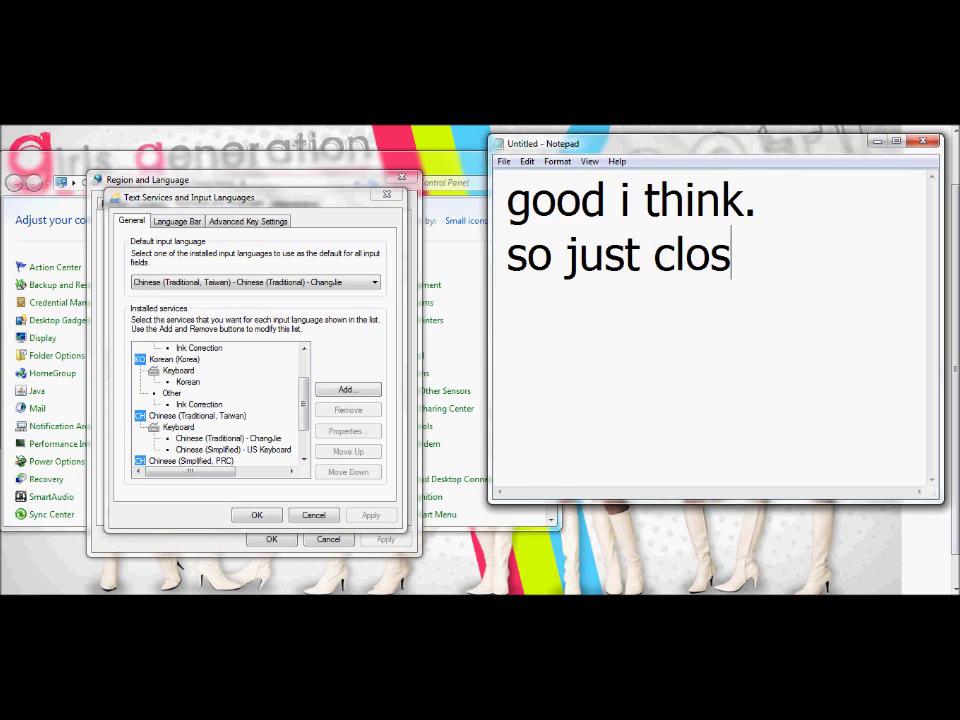
type("e")
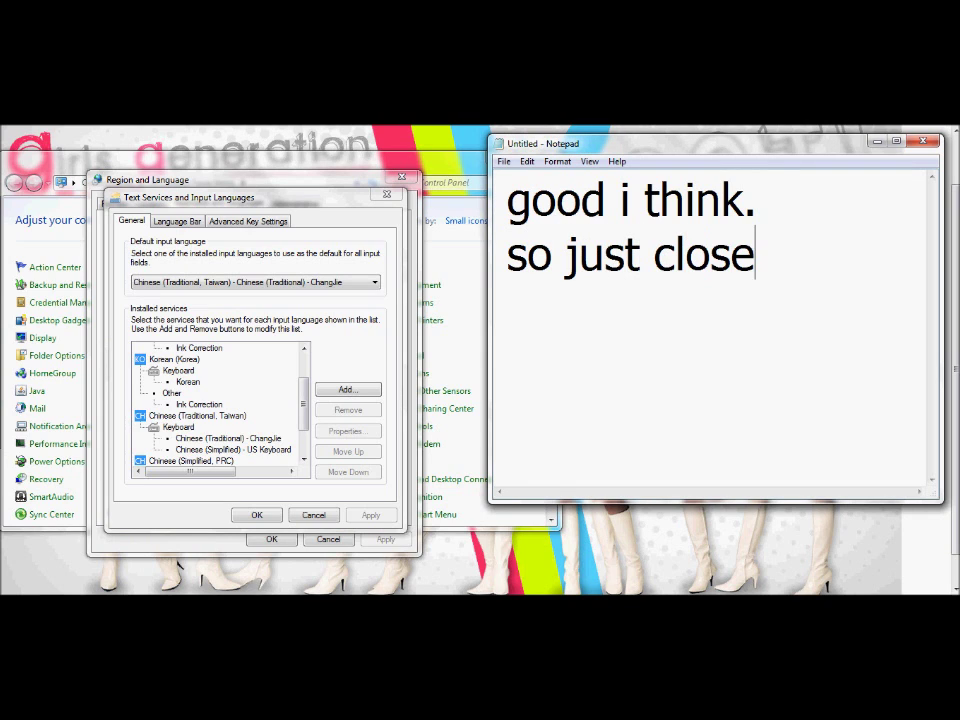
type(" all that.")
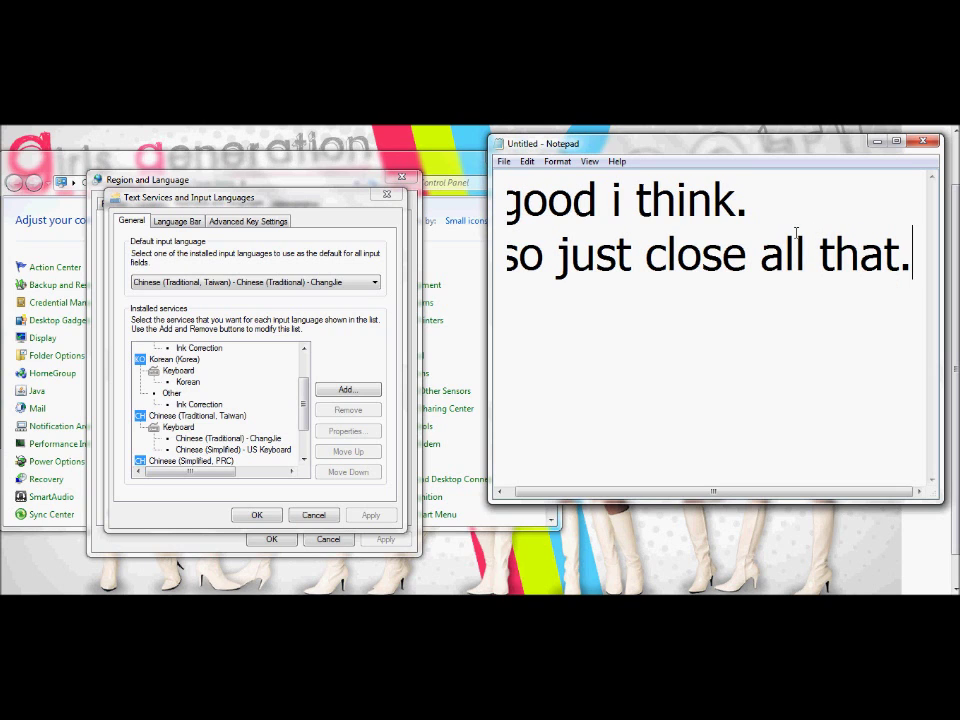
type(" or press ")
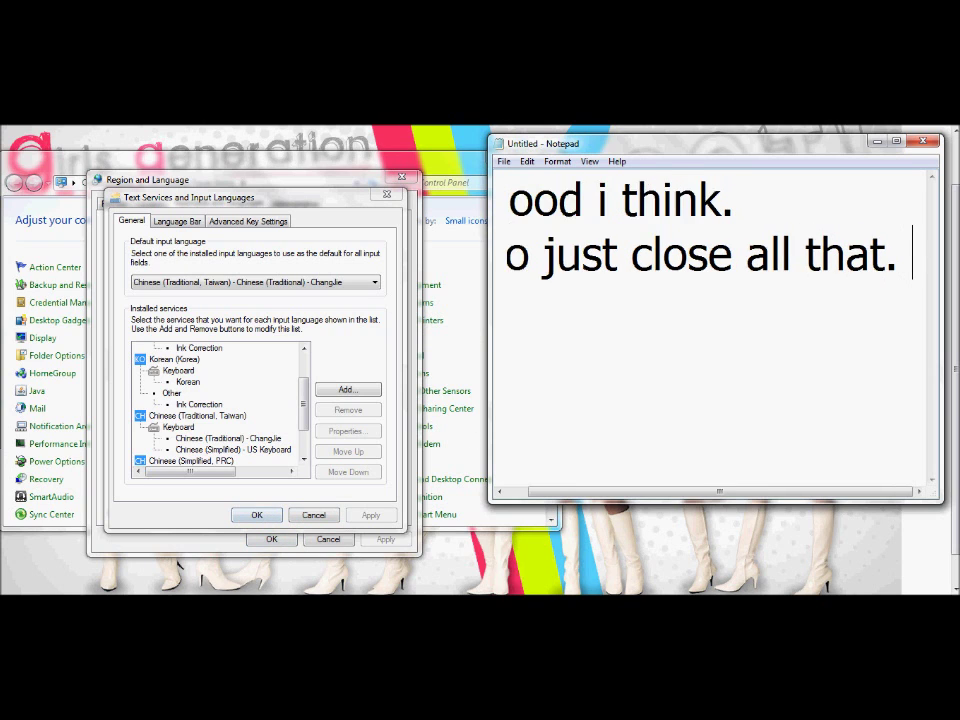
type("ook")
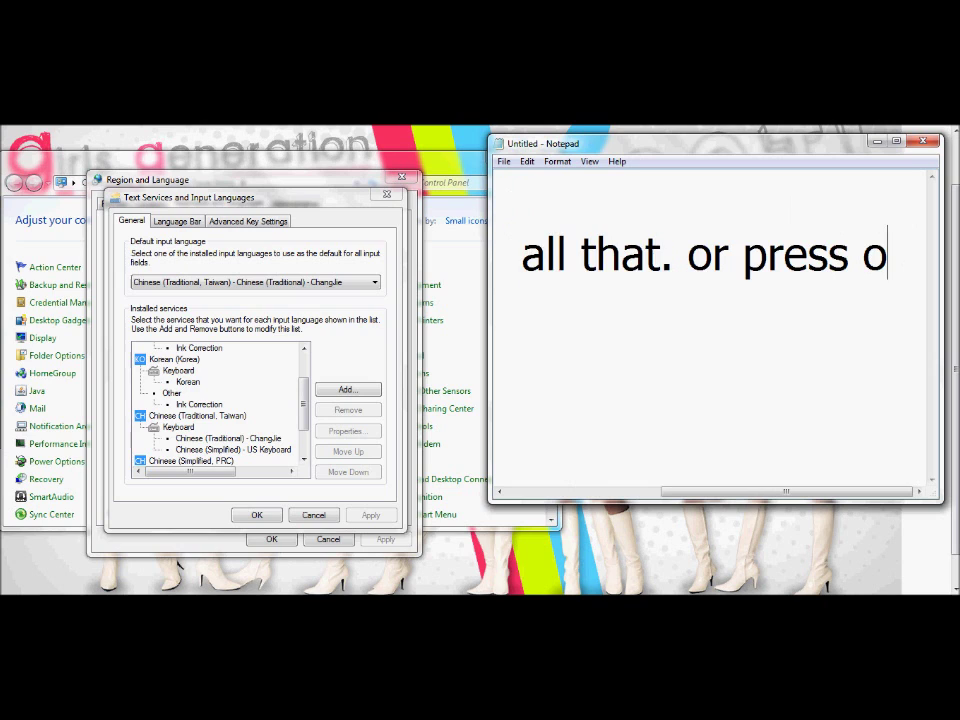
key("BackSpace")
key("BackSpace")
key("BackSpace")
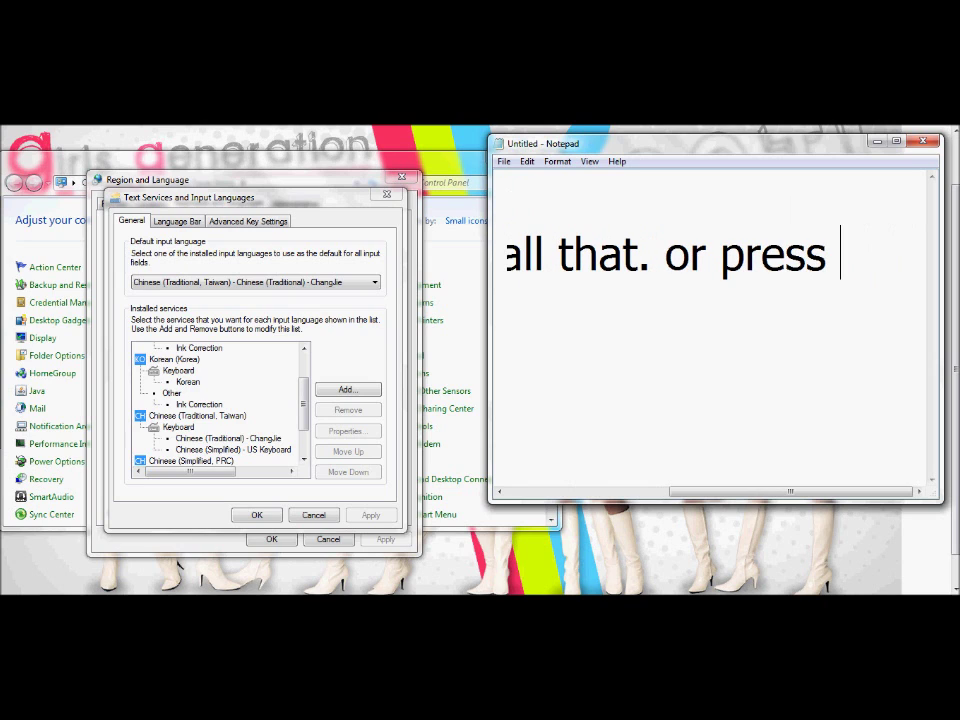
- End the note with 'OK', apply the input language and region settings, and close Control Panel
type("OK")
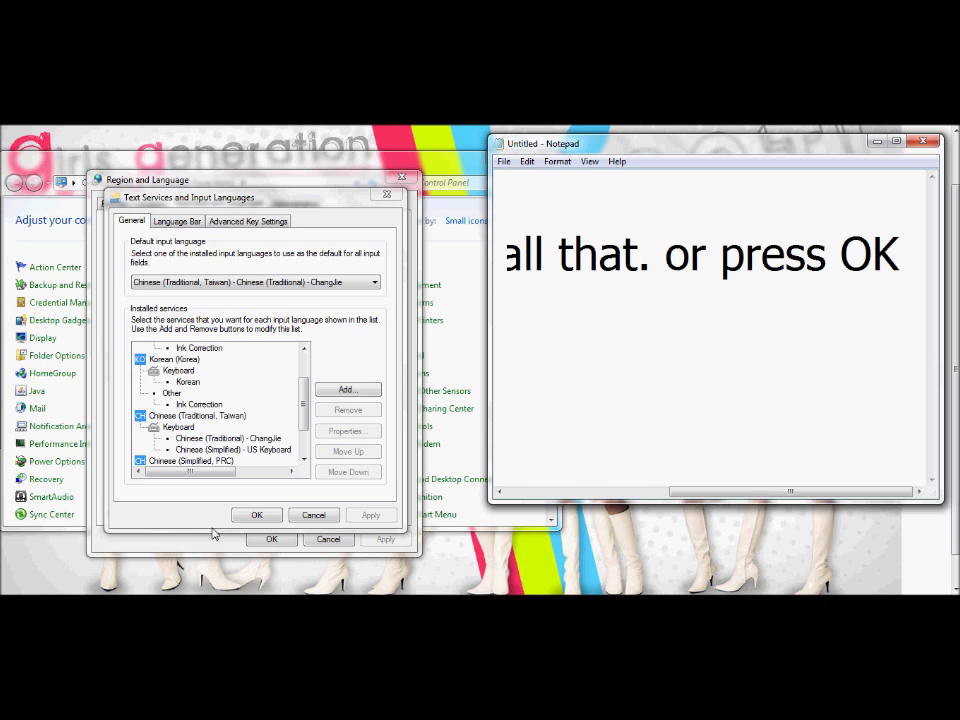
left_click(258, 516)
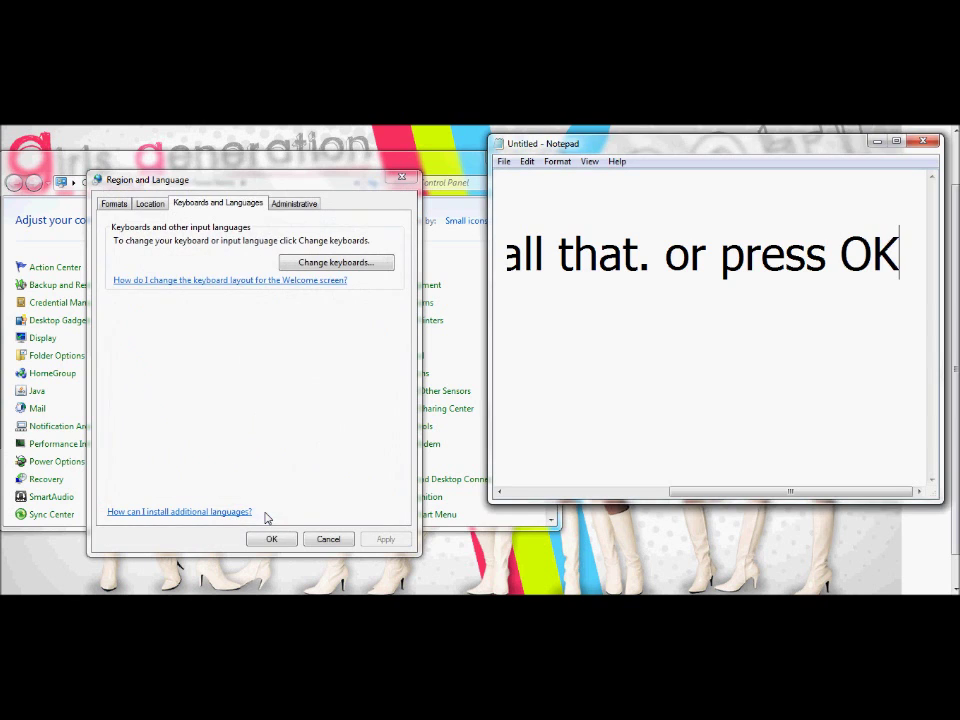
left_click(268, 540)
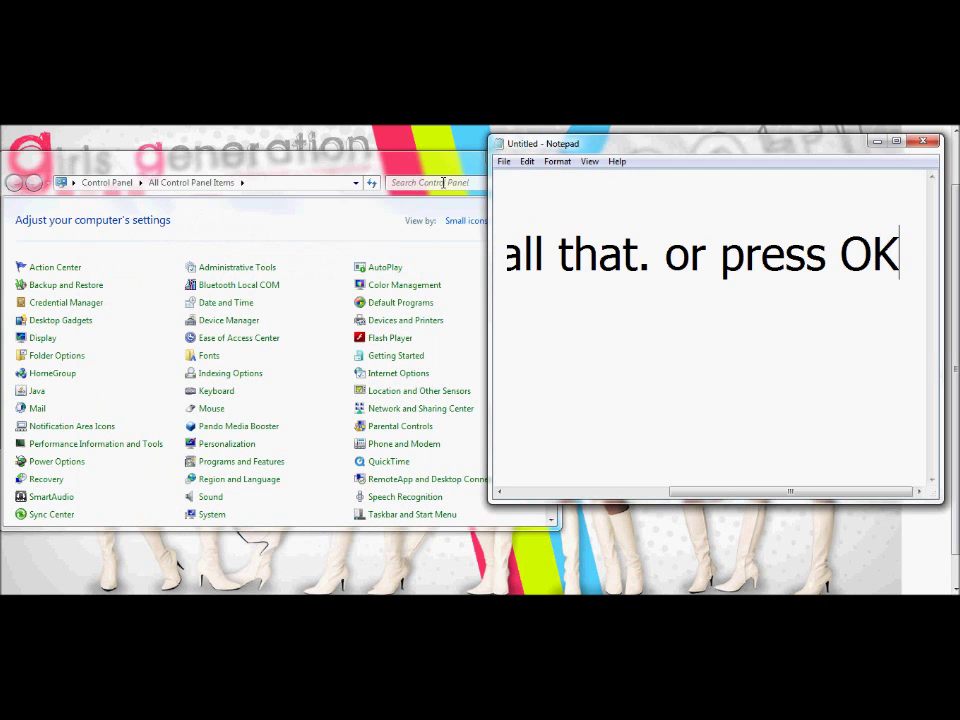
left_click(522, 154)
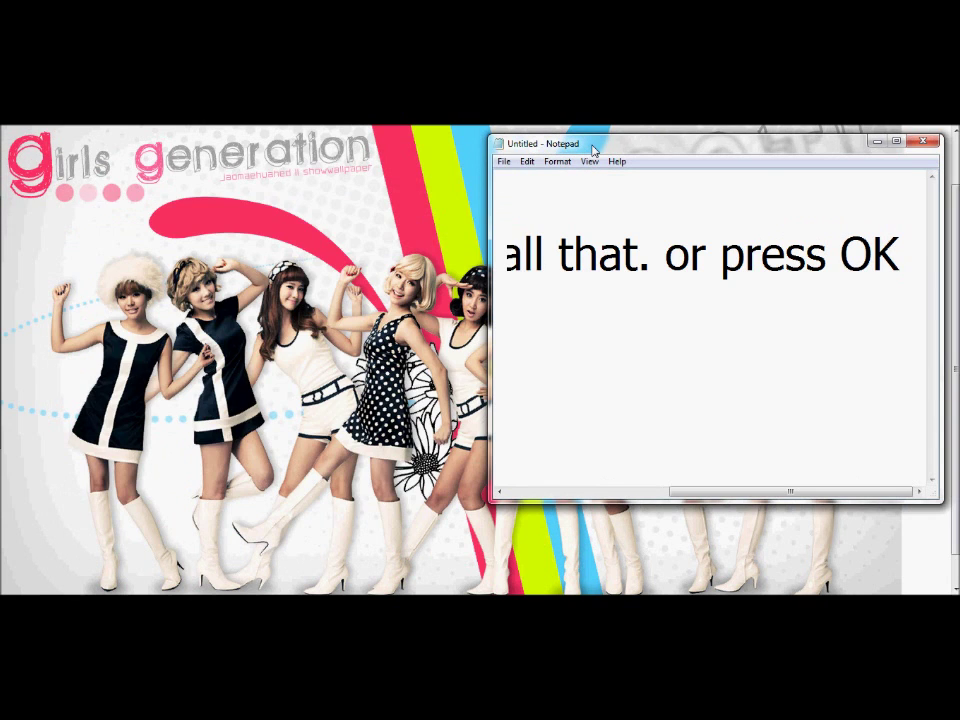
- Move Notepad toward the screen centre, erase all its text, and make the window shorter
left_click_drag(593, 150, 337, 164)
key("ctrl+a")
key("BackSpace")
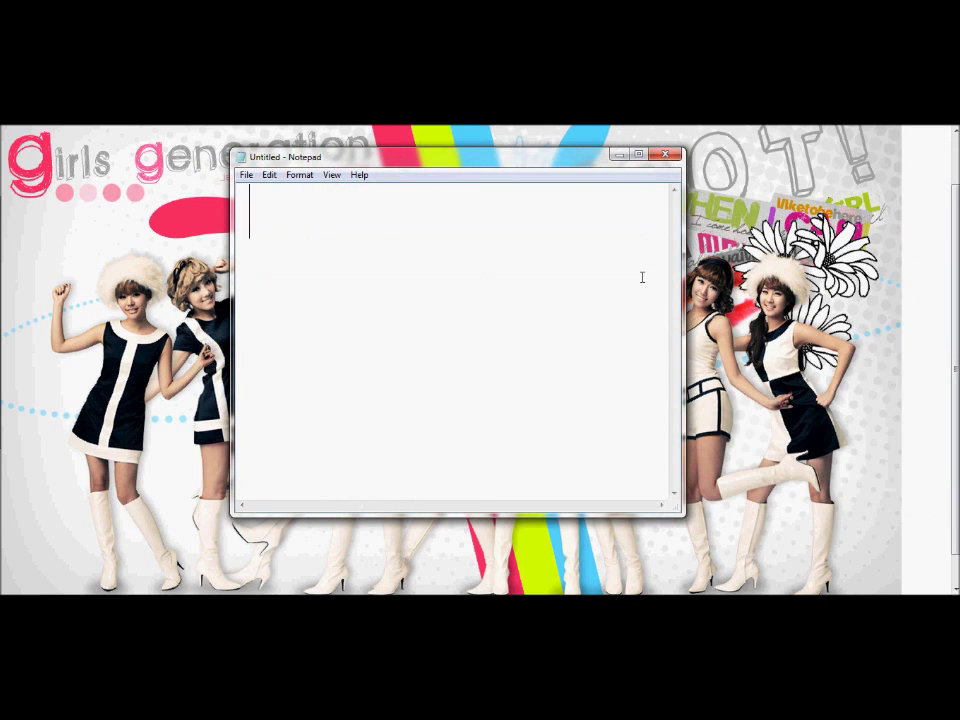
left_click_drag(537, 294, 510, 496)
type("h")
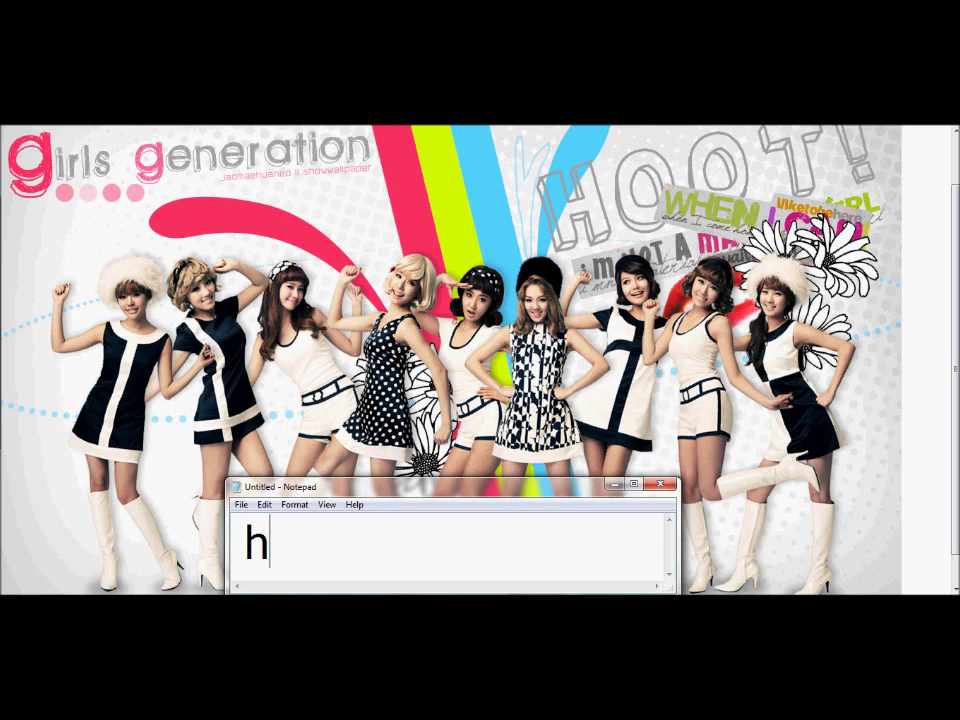
type("ere is snsd")
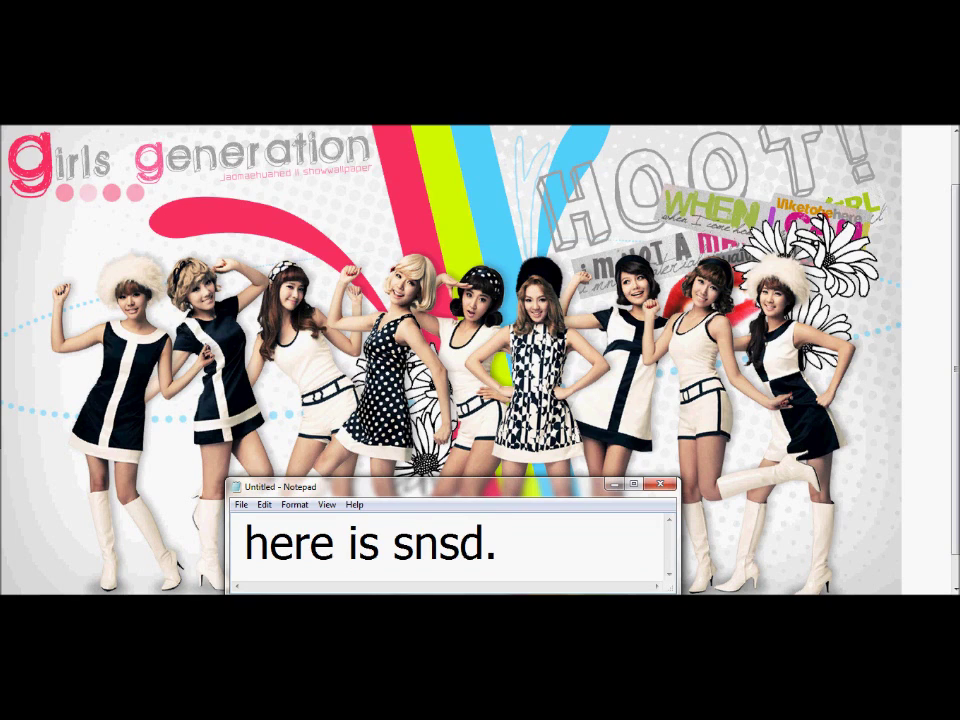
type(". i will")
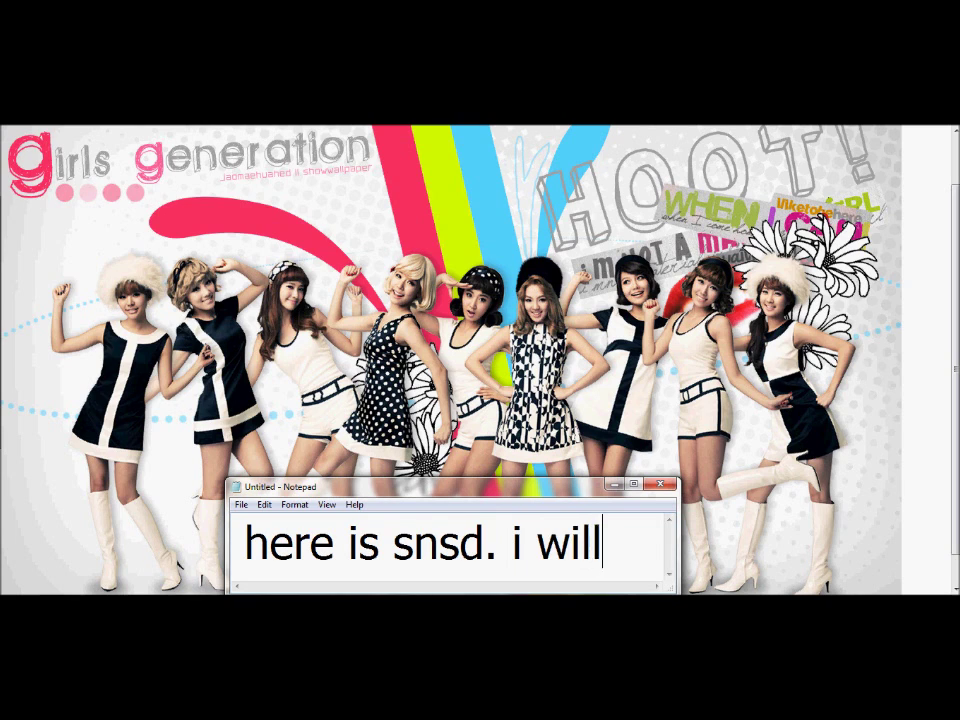
type(" now show u")
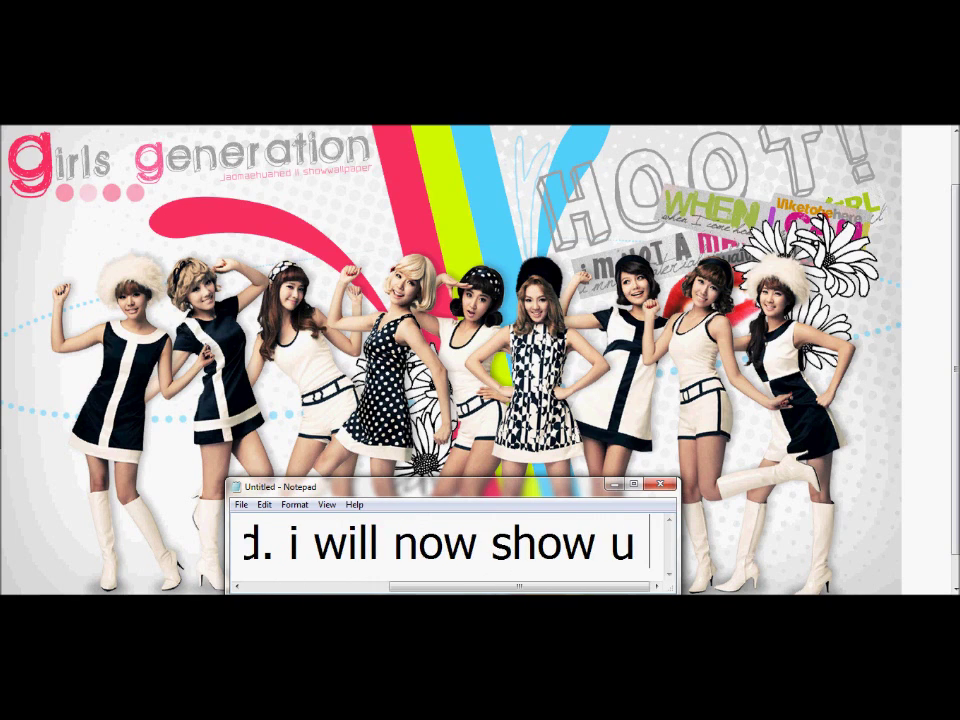
type(" me typing in chinese. ")
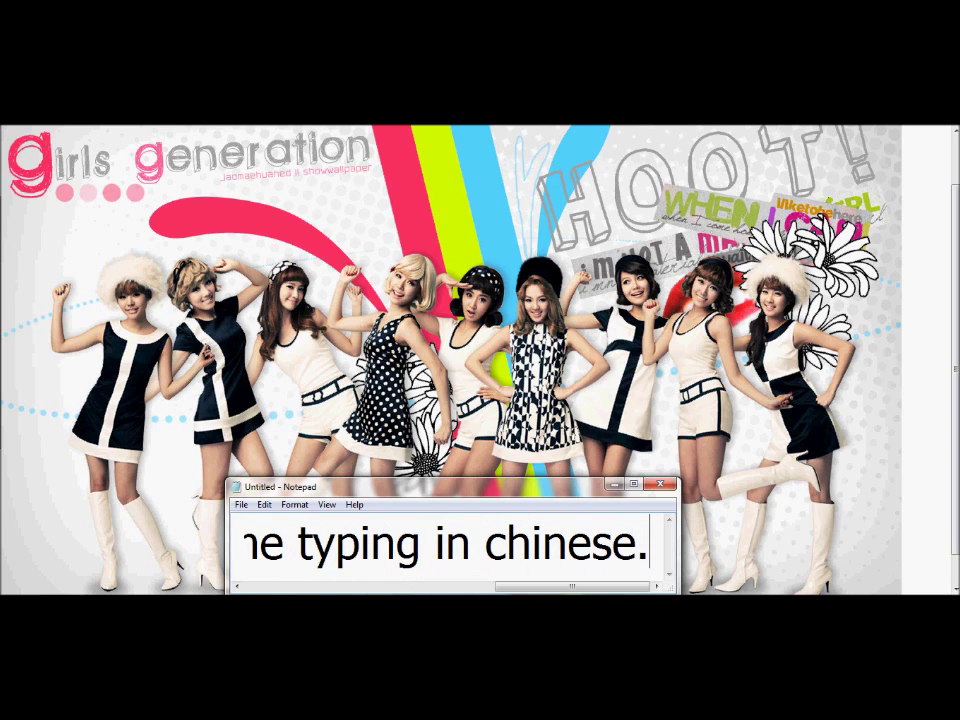
type("XD ")
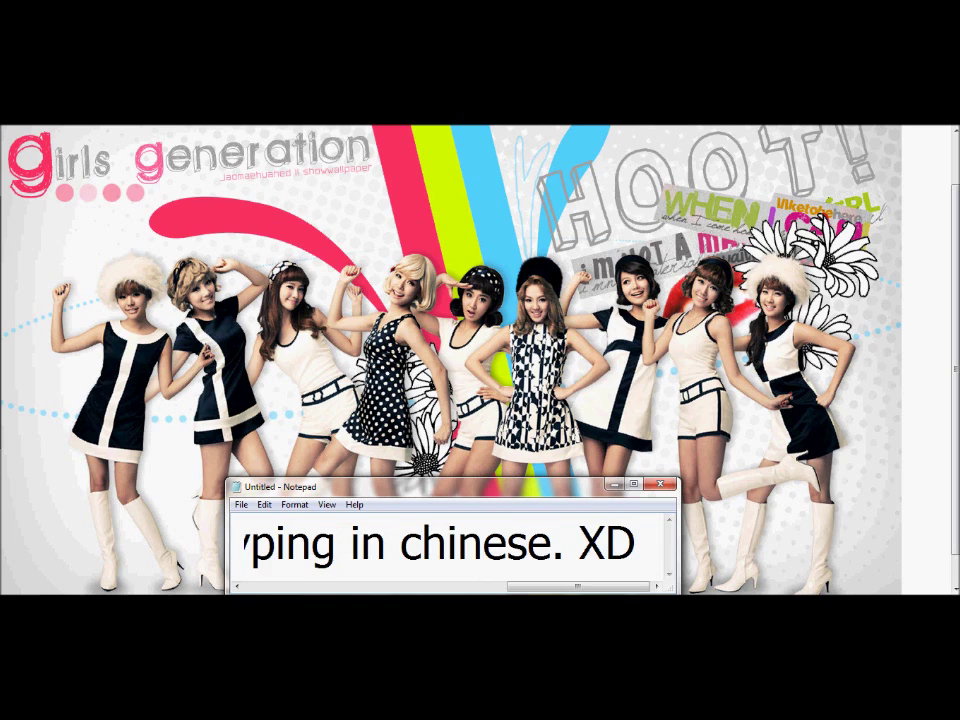
type("watch carefu")
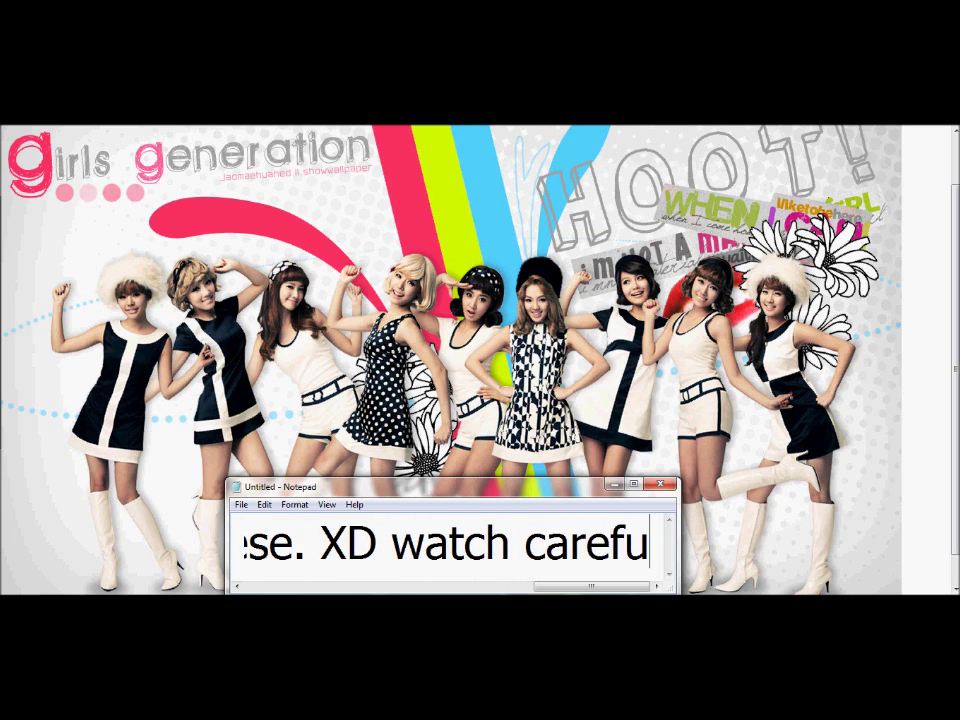
type("lly... or do")
key("BackSpace")
key("BackSpace")
type("watch the whol")
type("e thing again. ")
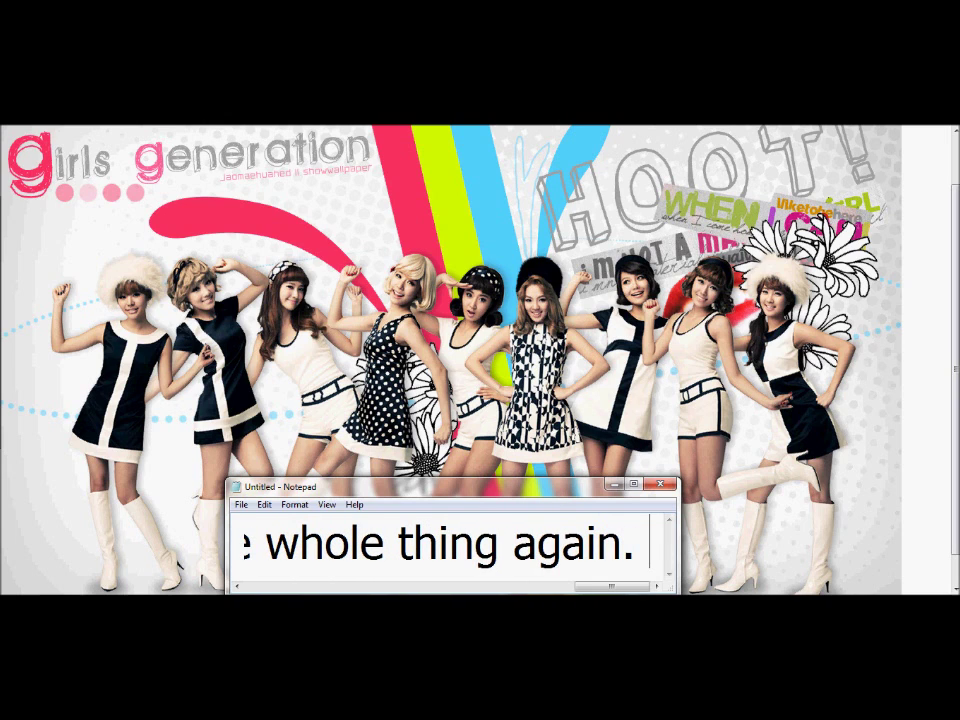
type("evil laugh")
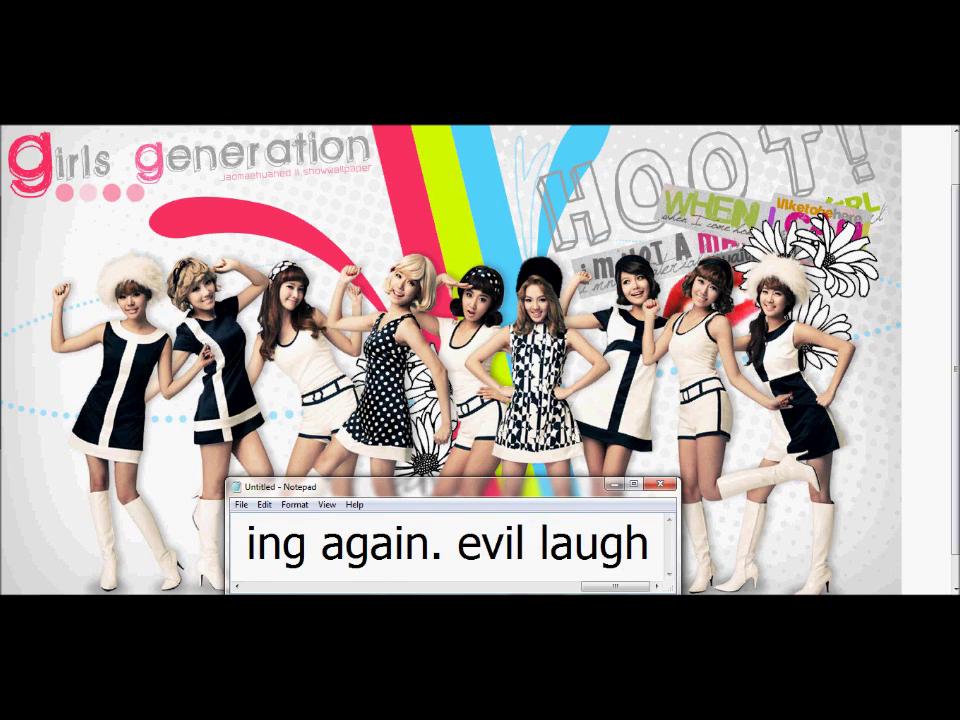
key("ctrl+a")
key("BackSpace")
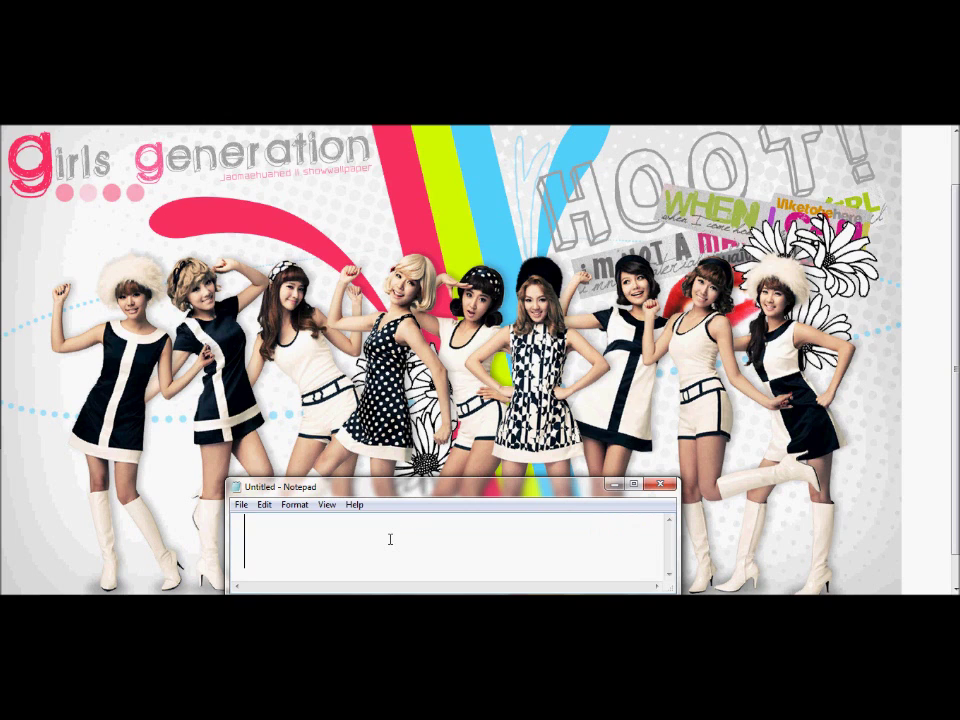
left_click(236, 590)
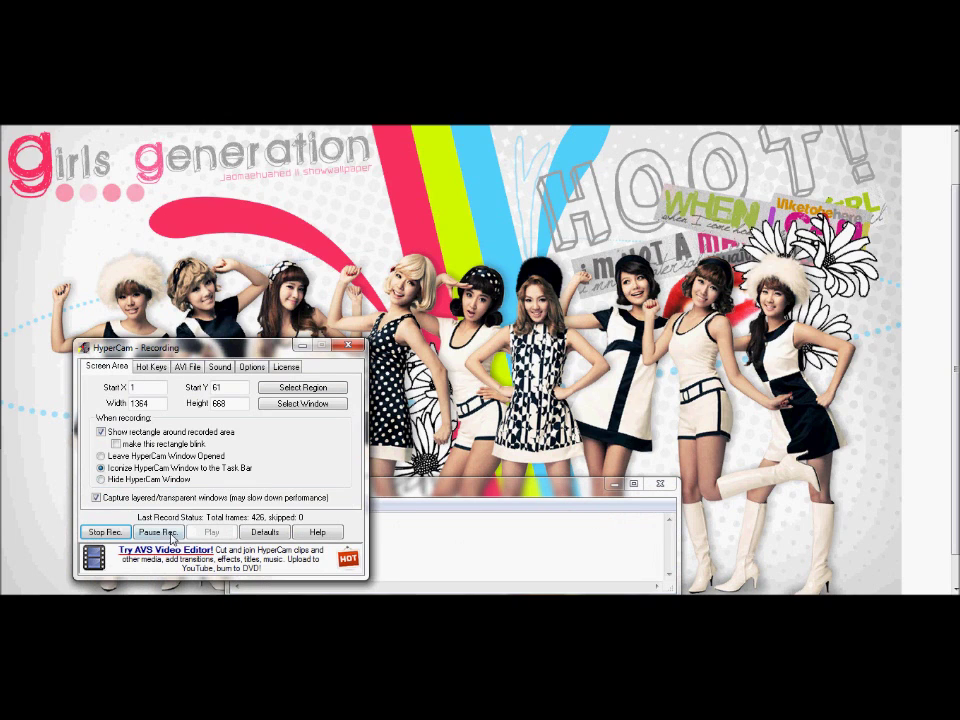
left_click(302, 345)
type("ni hap")
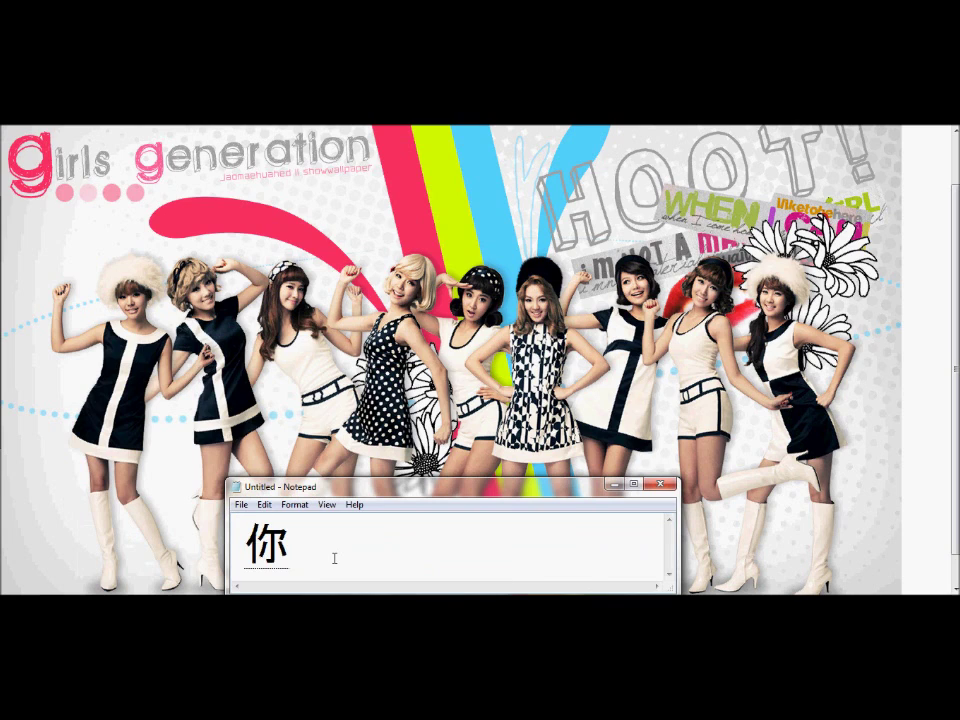
key("BackSpace")
type("o")
key("space")
type("ma?")
key("BackSpace")
key("BackSpace")
key("BackSpace")
key("BackSpace")
type("wo")
key("space")
type("hen")
key("space")
type("hao.")
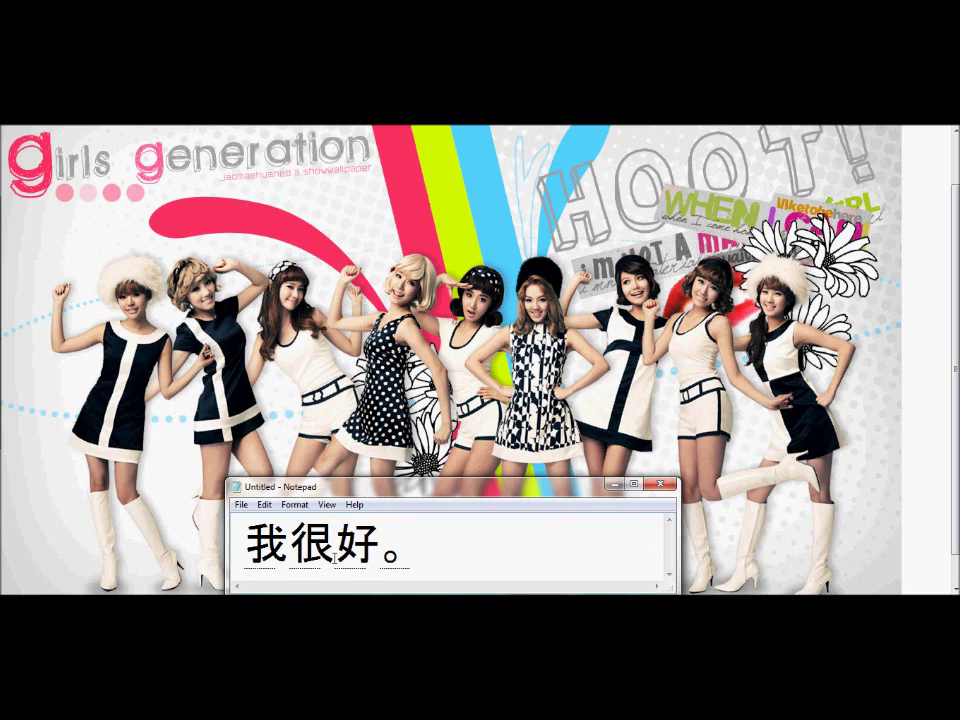
type("ni")
key("space")
type("hao")
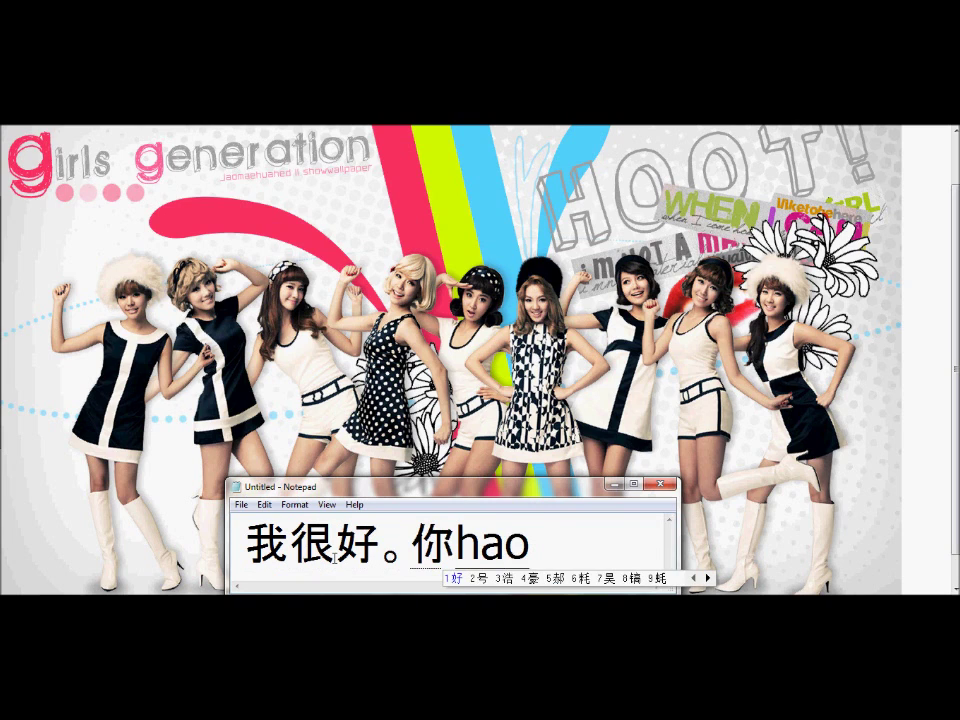
key("space")
type("ma")
key("space")
type("?")
key("BackSpace")
key("BackSpace")
key("BackSpace")
key("BackSpace")
key("BackSpace")
key("BackSpace")
key("BackSpace")
key("BackSpace")
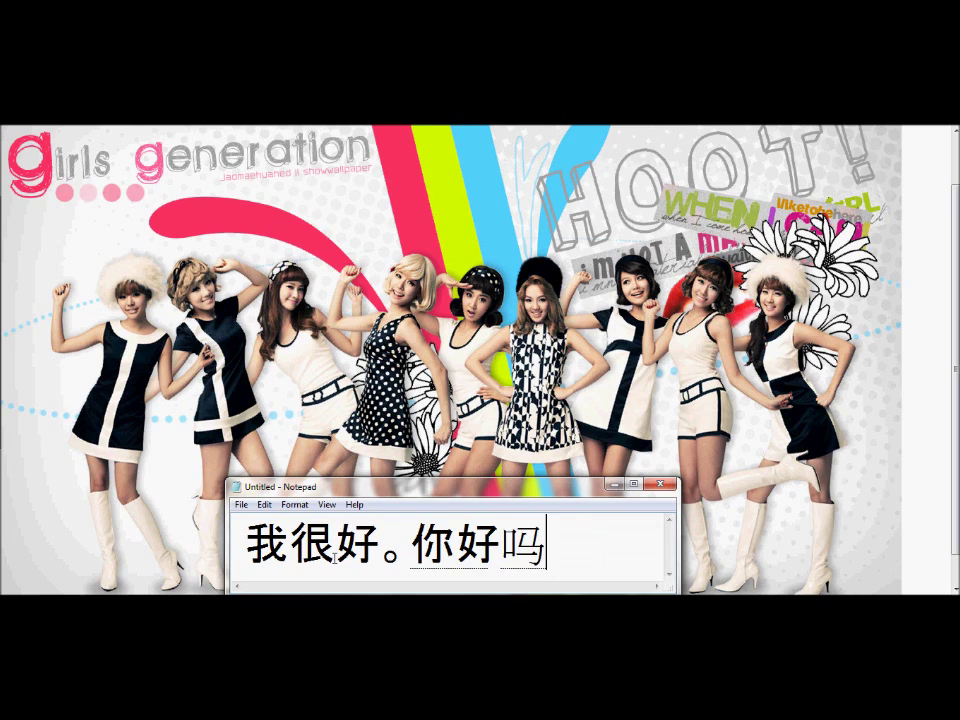
type("chi")
key("space")
type("fan")
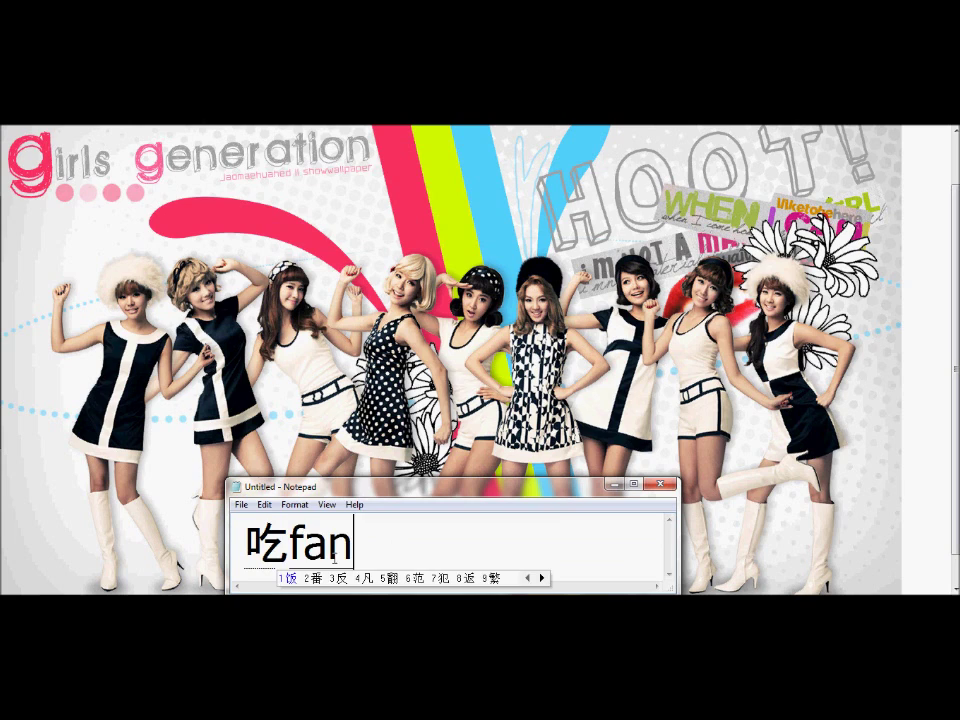
key("space")
type("le")
key("space")
type("ma")
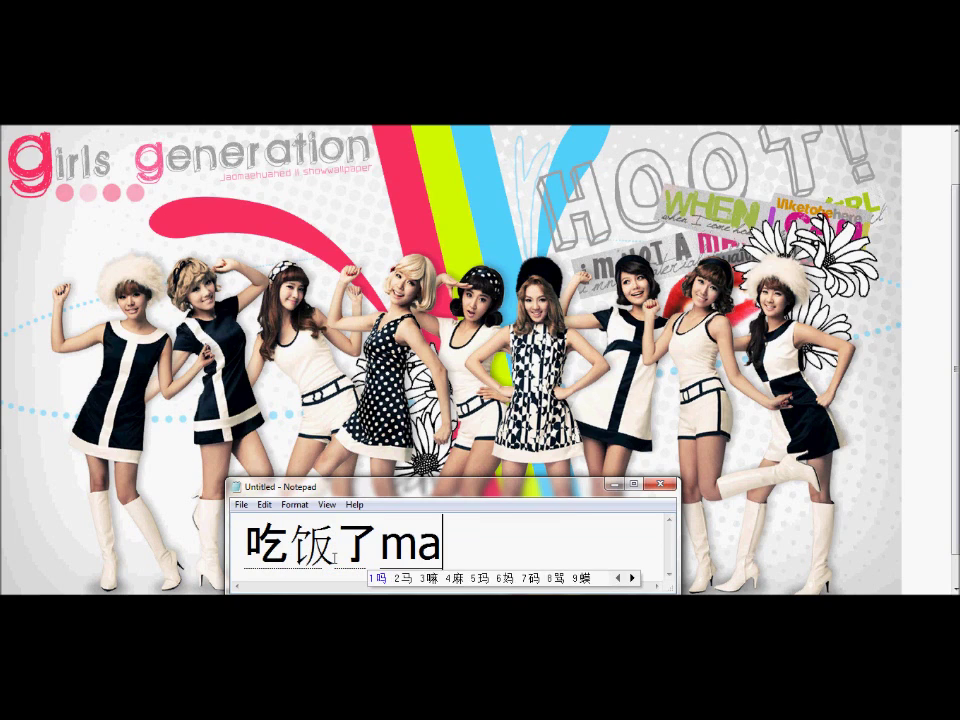
key("space")
type("?")
key("BackSpace")
key("BackSpace")
key("BackSpace")
key("BackSpace")
key("BackSpace")
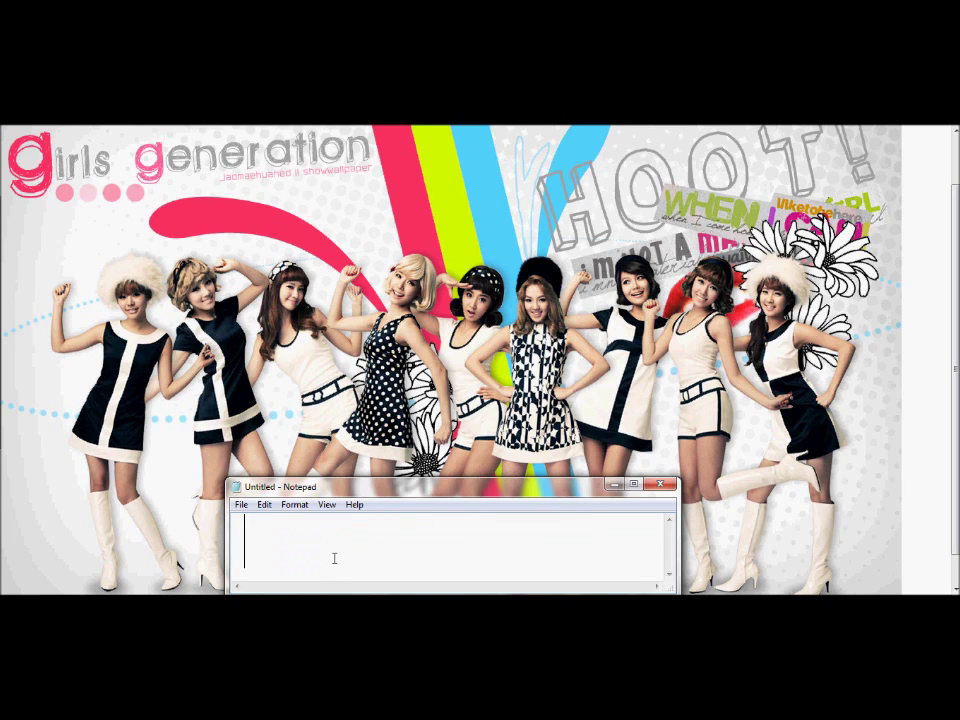
- Type 黄金 in Notepad using the Pinyin 'huang' and 'jin'
type("huang")
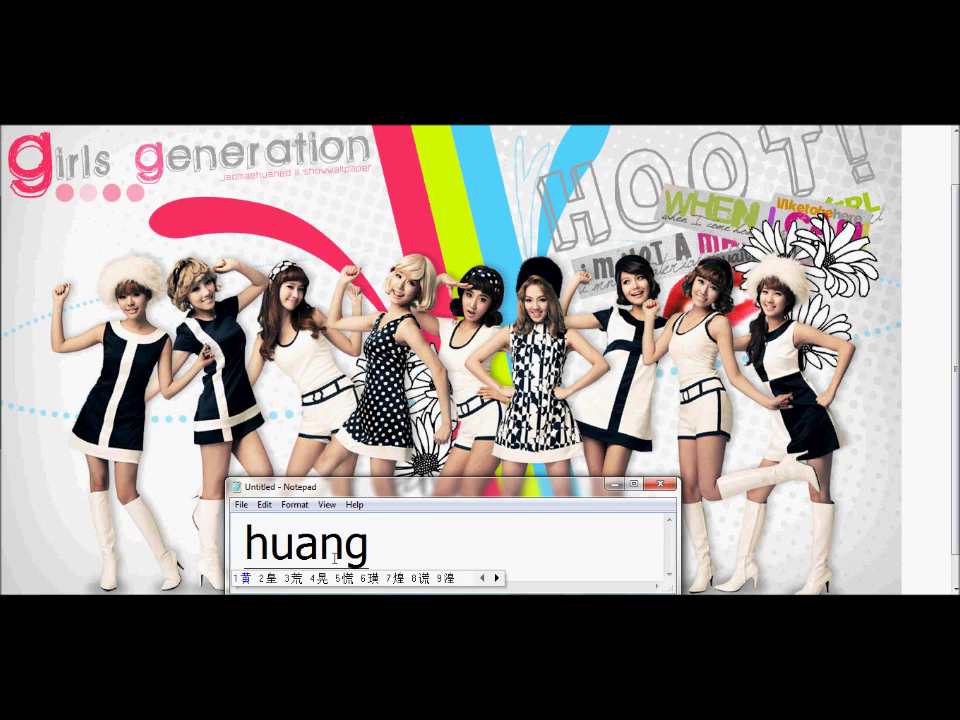
key("space")
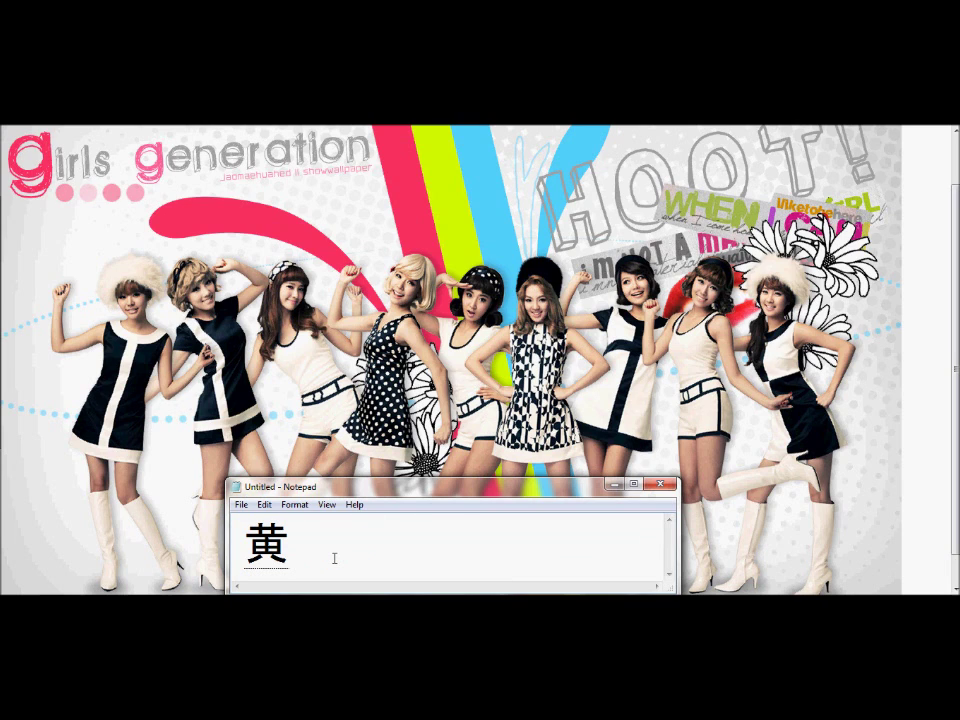
type("zing")
key("BackSpace")
key("BackSpace")
key("BackSpace")
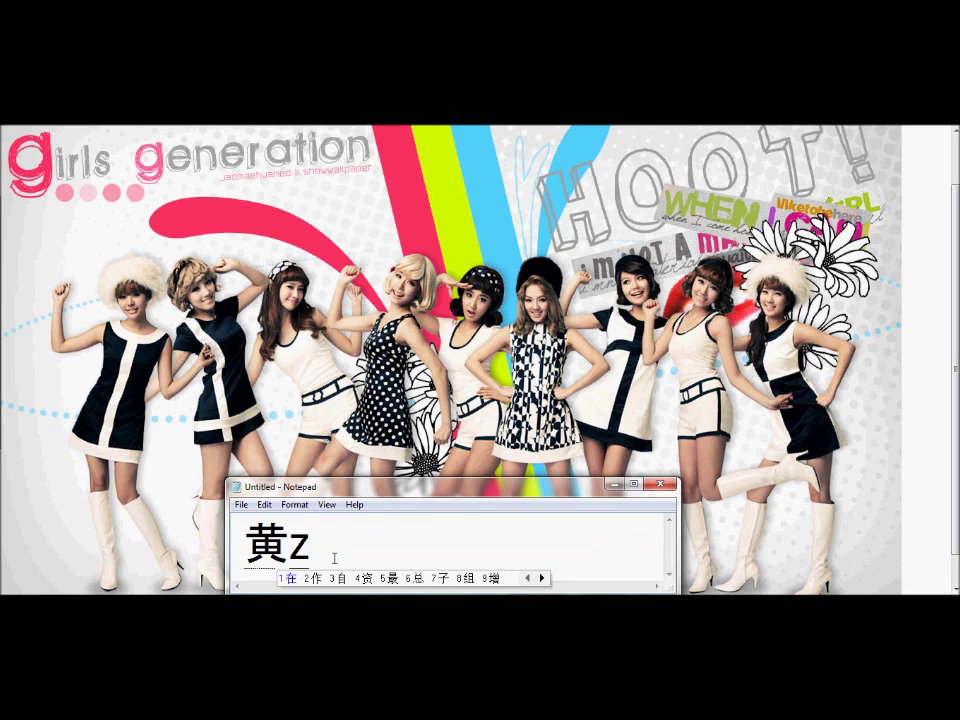
key("BackSpace")
type("jin")
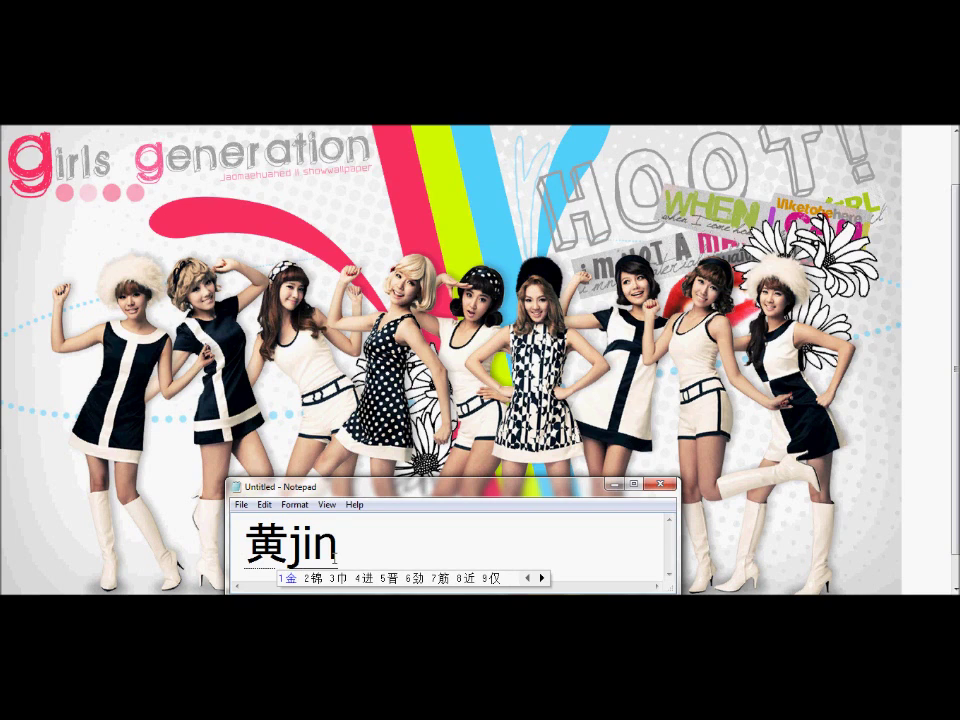
type("zhen")
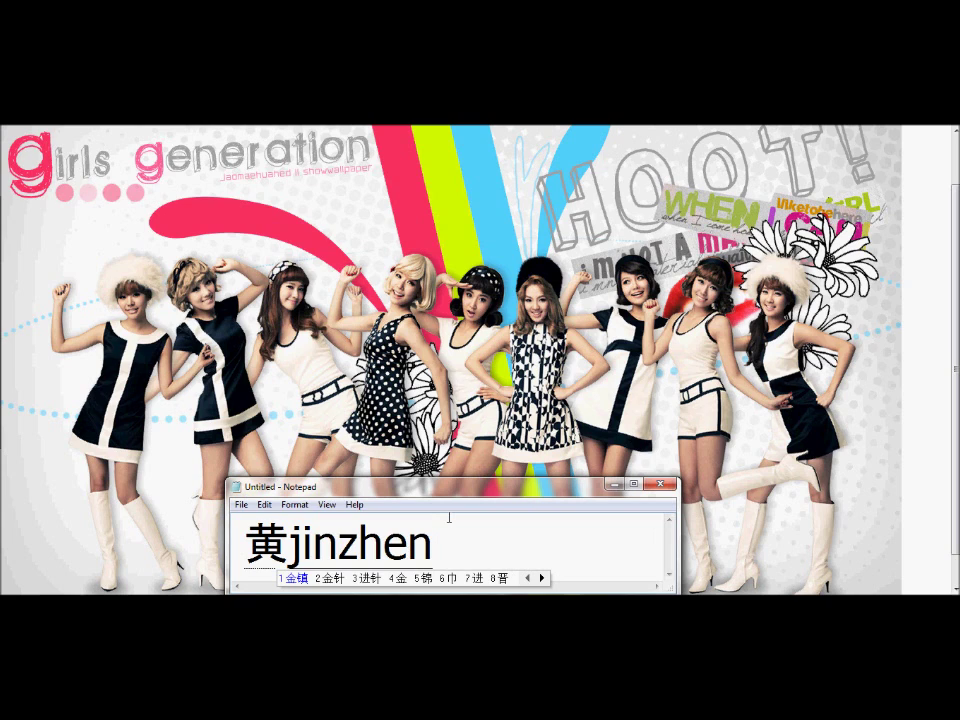
key("BackSpace")
key("BackSpace")
key("BackSpace")
key("BackSpace")
key("BackSpace")
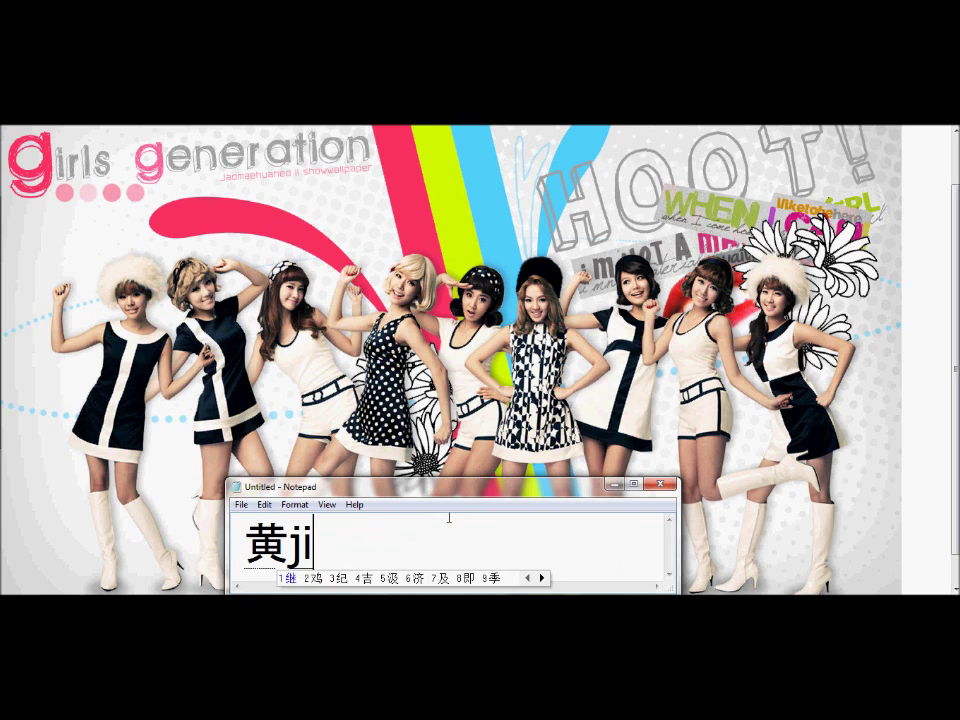
type("n")
key("space")
- Discard the leftover Pinyin composition, then cancel the 'yea' composition
type("zhen")
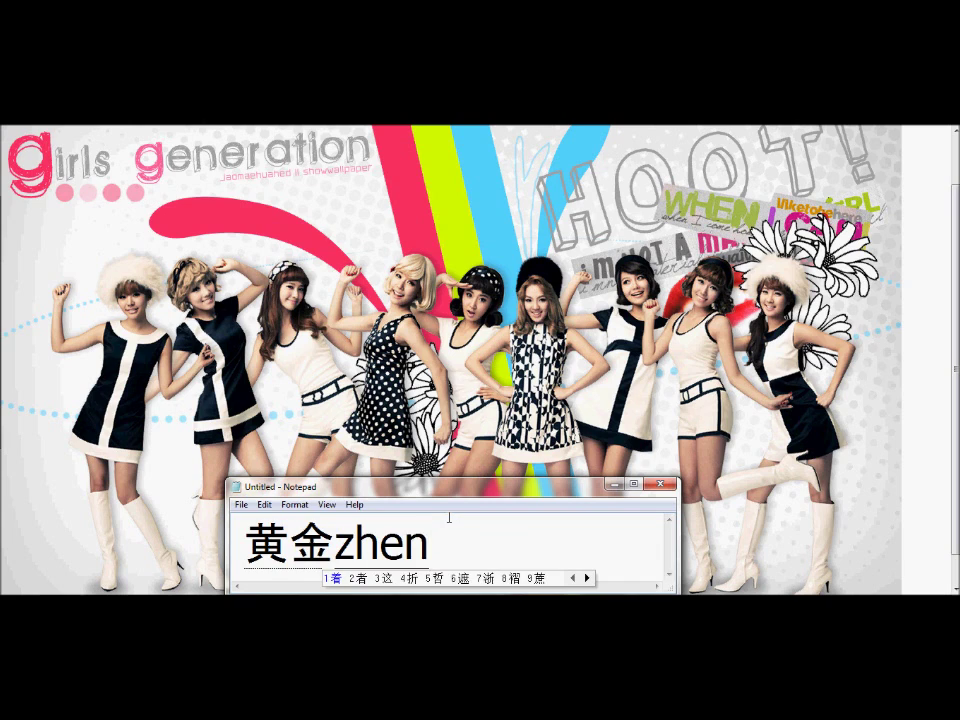
key("BackSpace")
key("Escape")
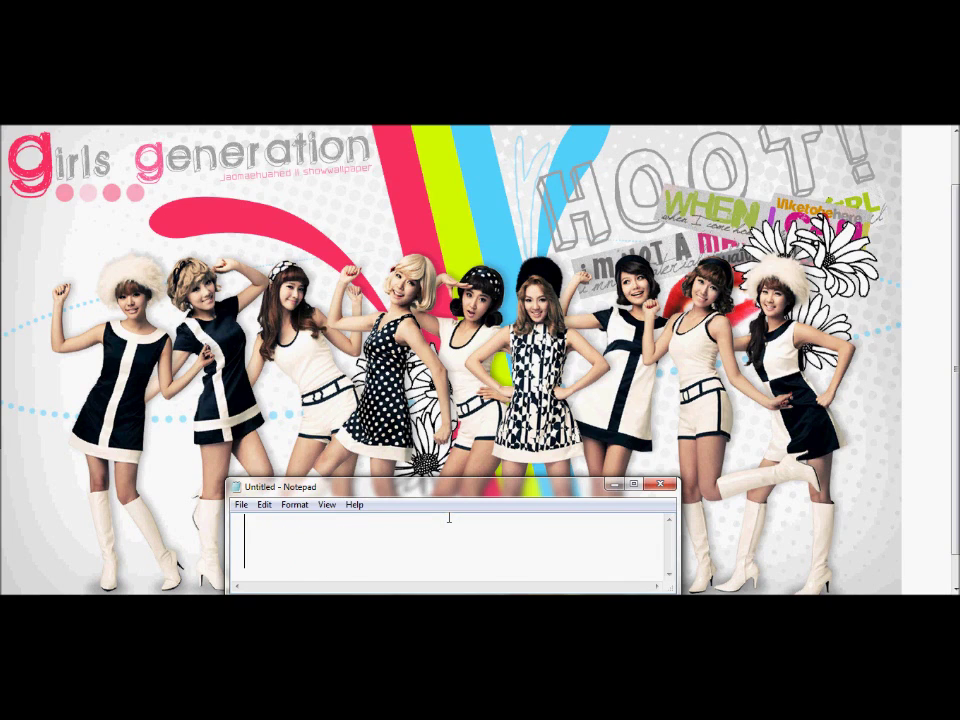
type("yea")
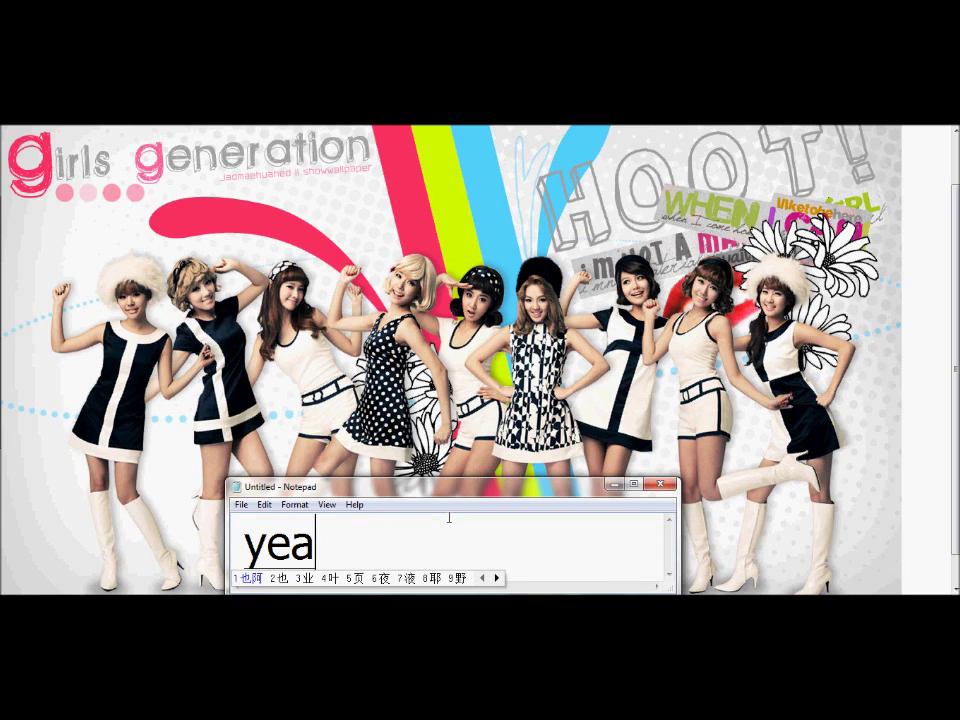
key("Escape")
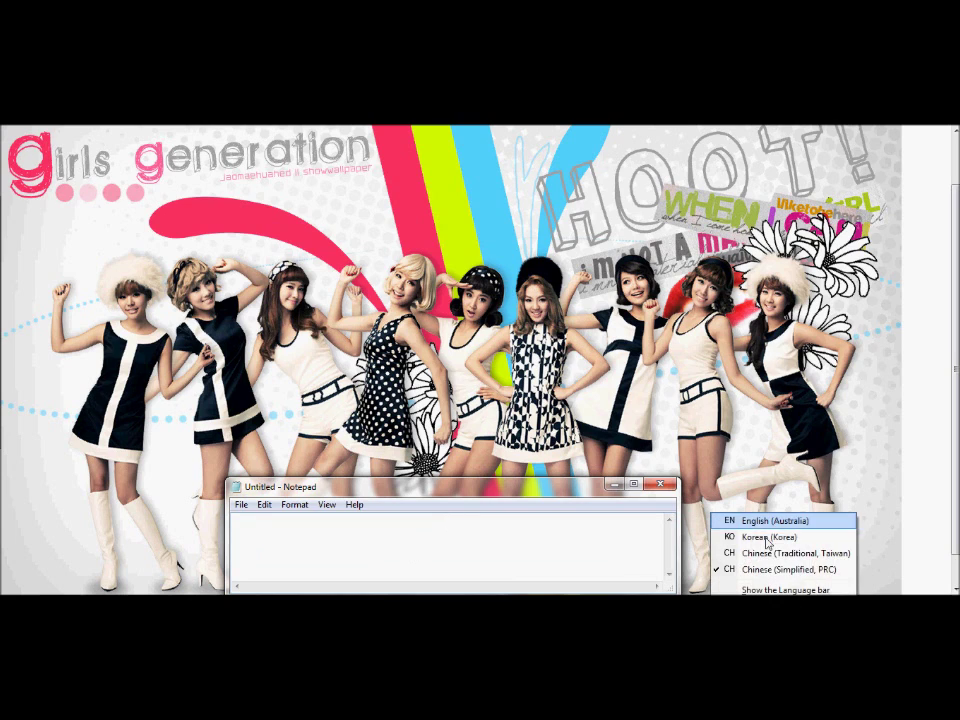